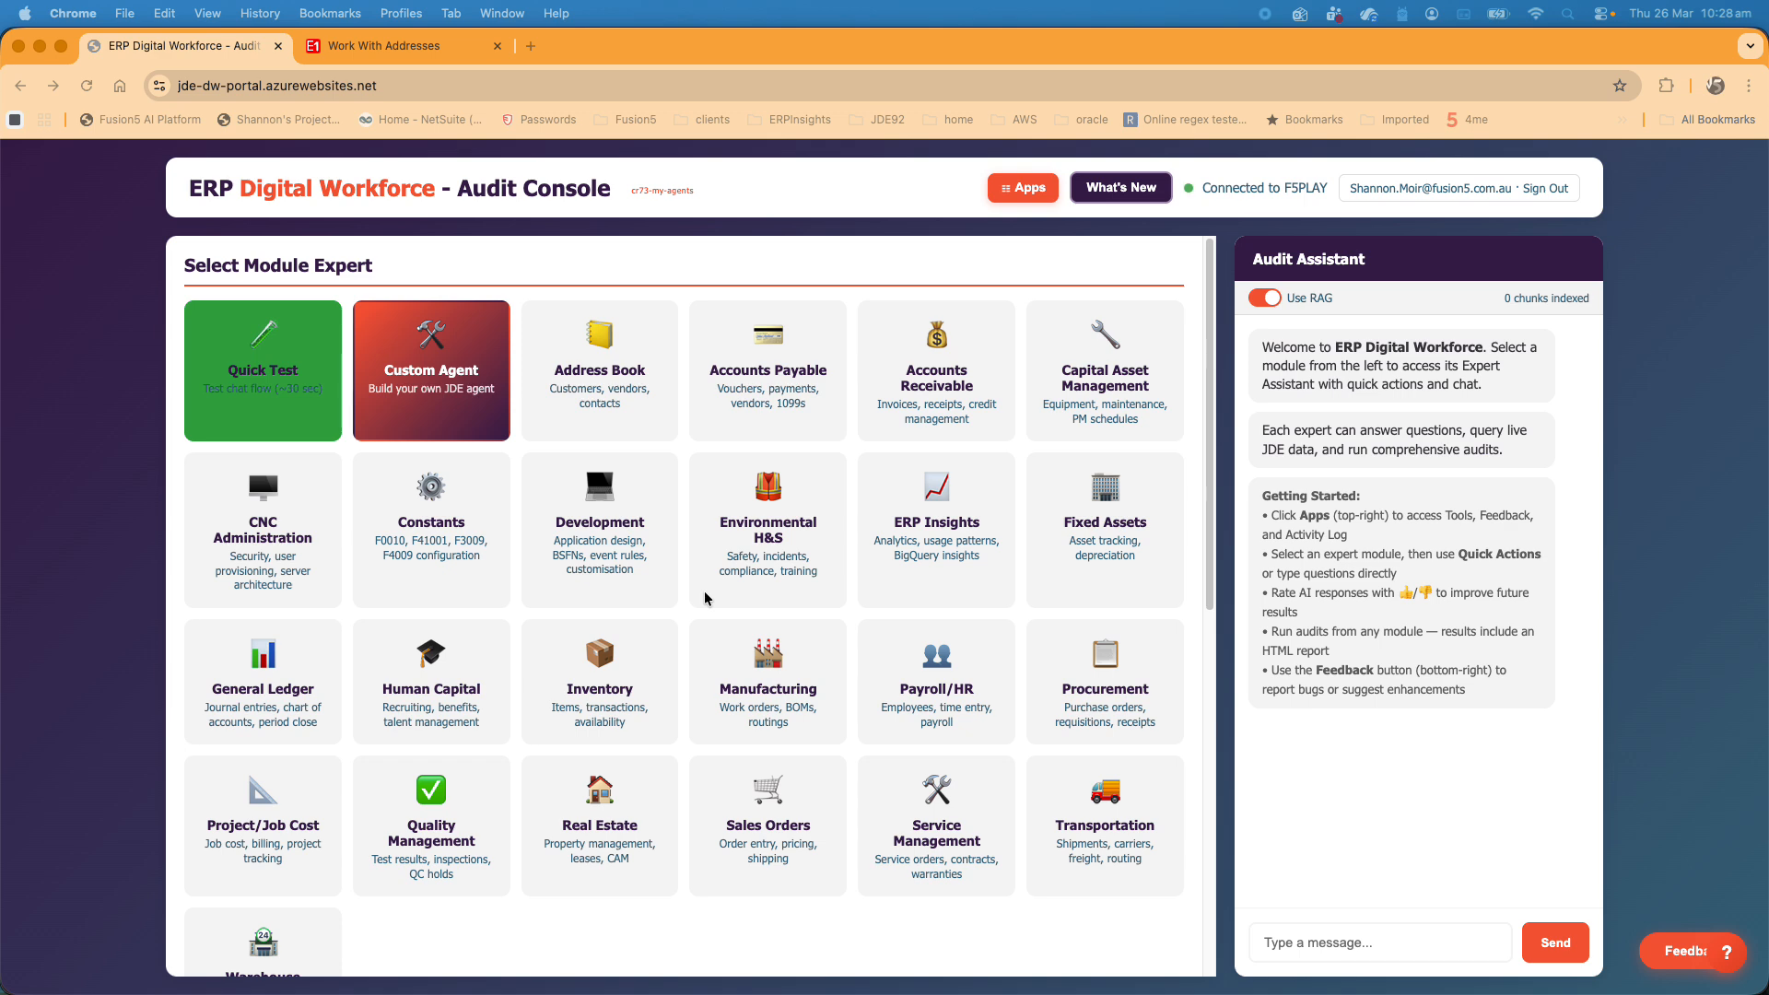
- Look at the Address Book expert's page and return to the module list
left_click(586, 389)
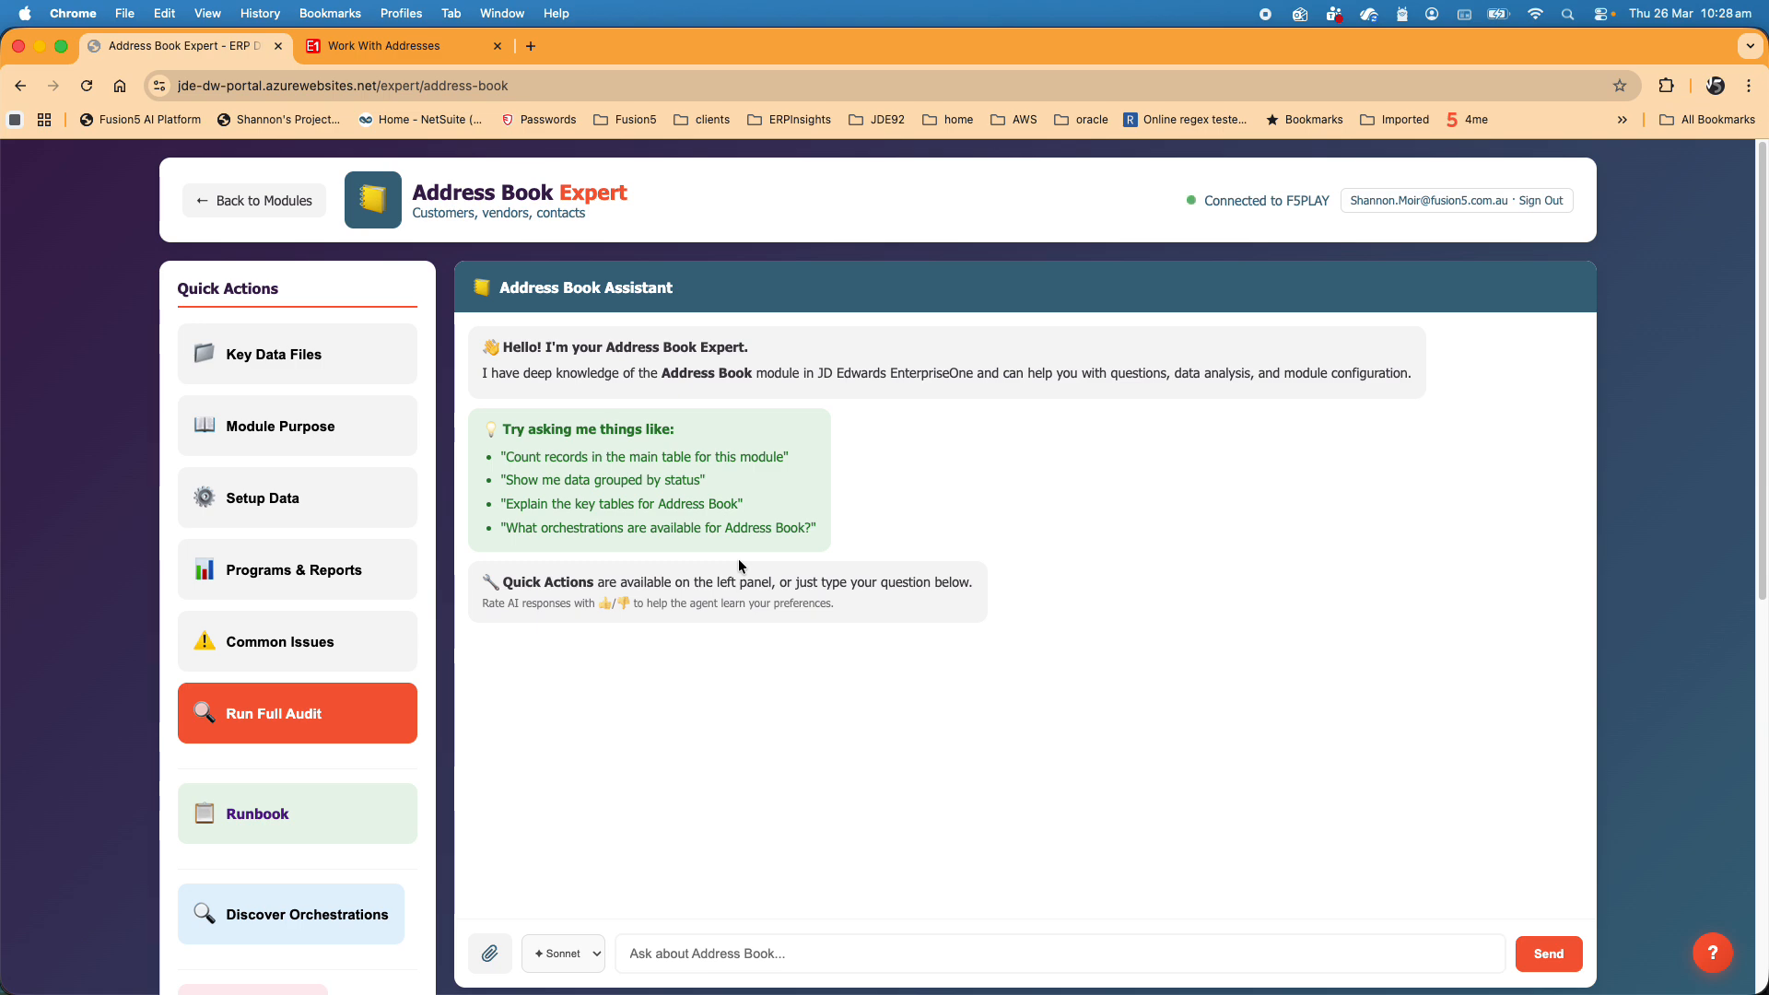
left_click(254, 200)
- Look at the file chooser for uploading JDE manuals to the documentation RAG and leave it without choosing a file
scroll(399, 595, "down", 10)
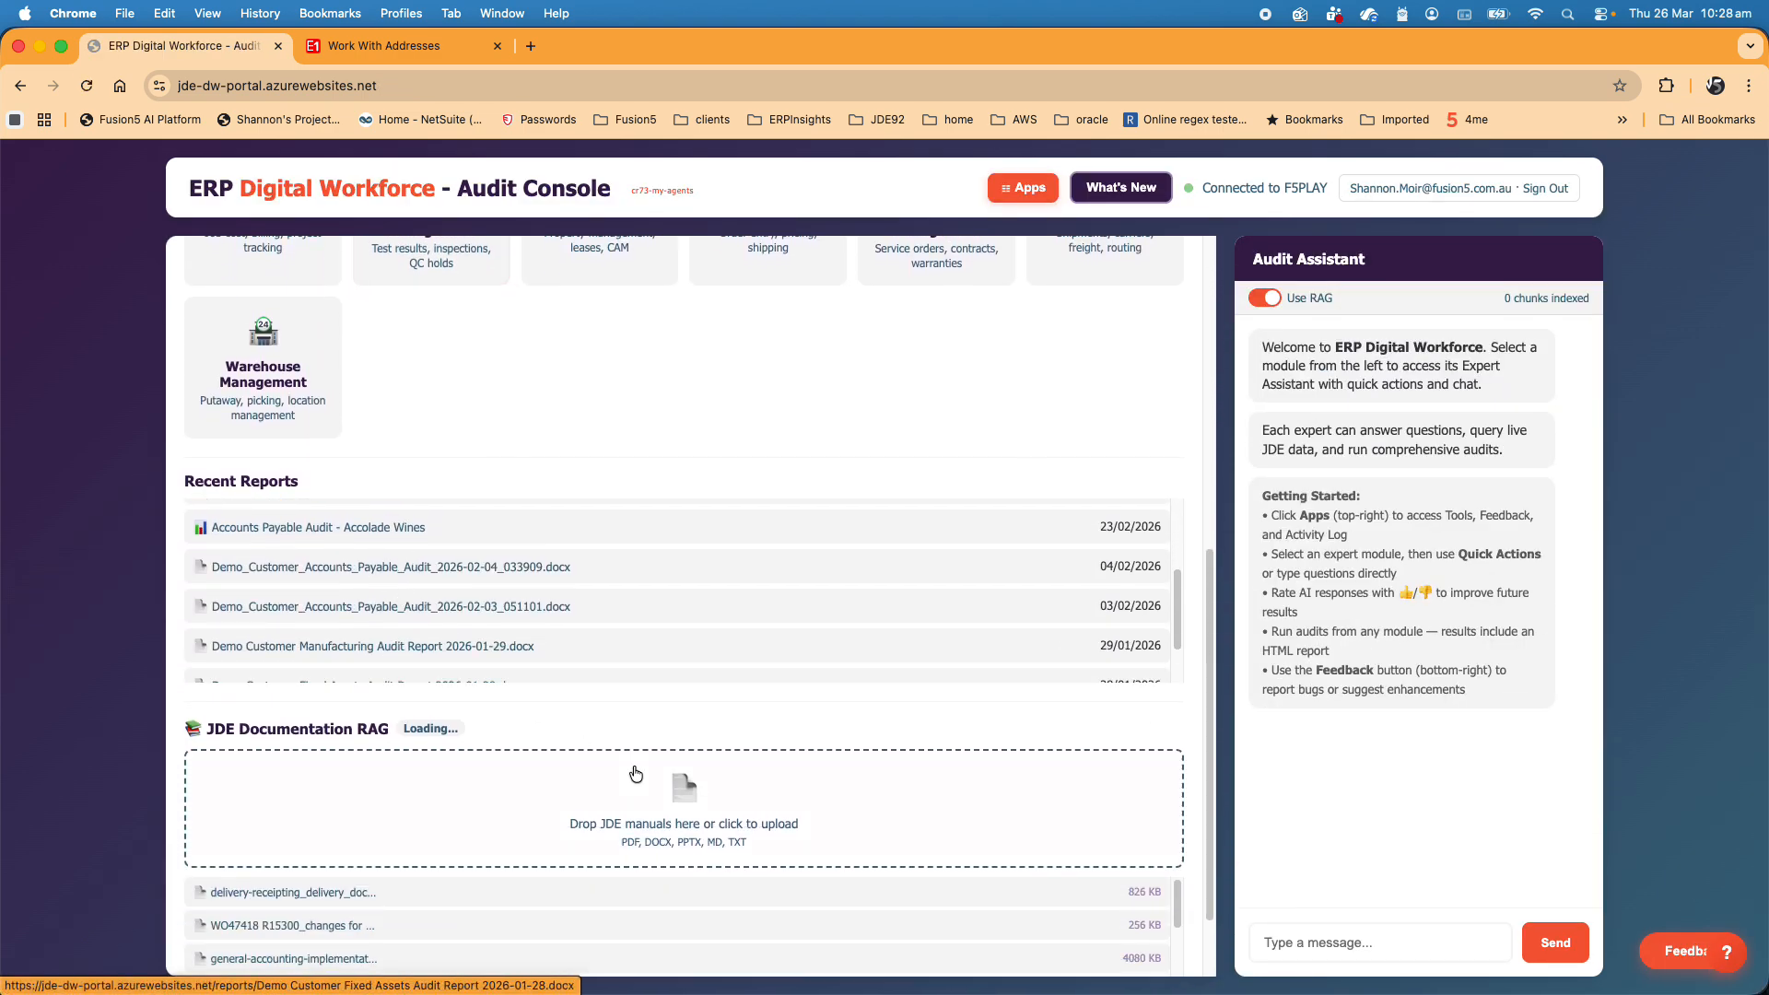
left_click(665, 809)
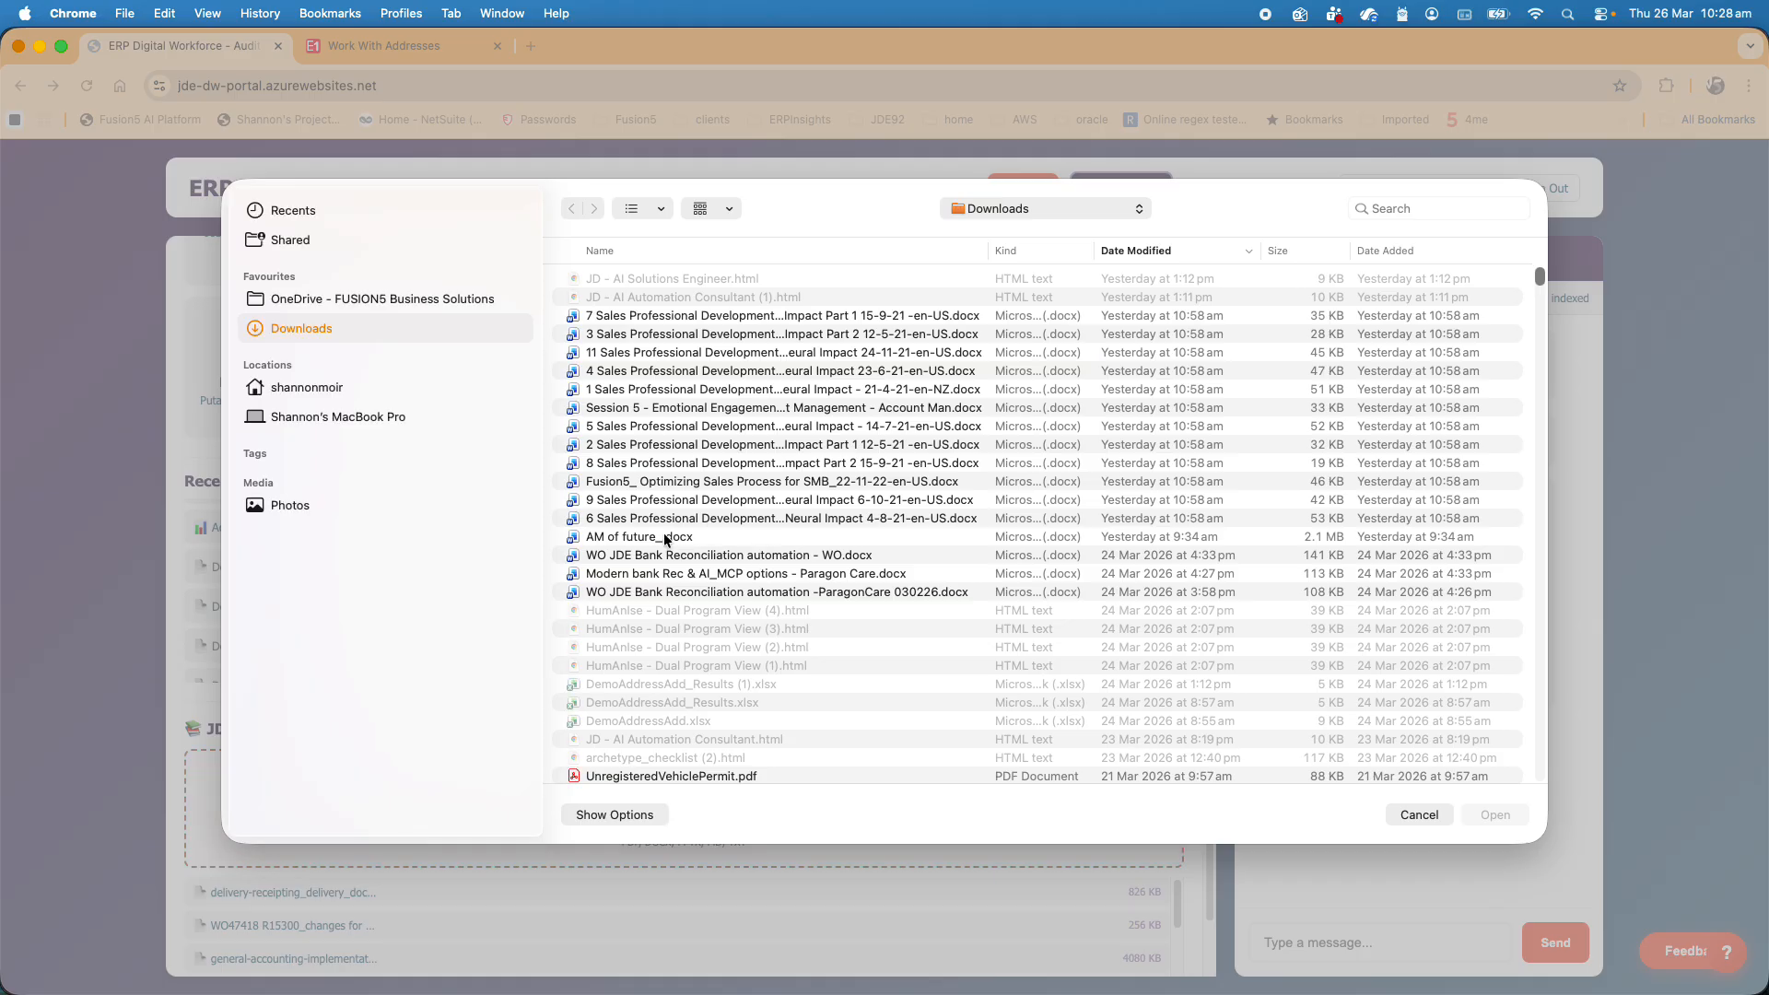
left_click(1417, 814)
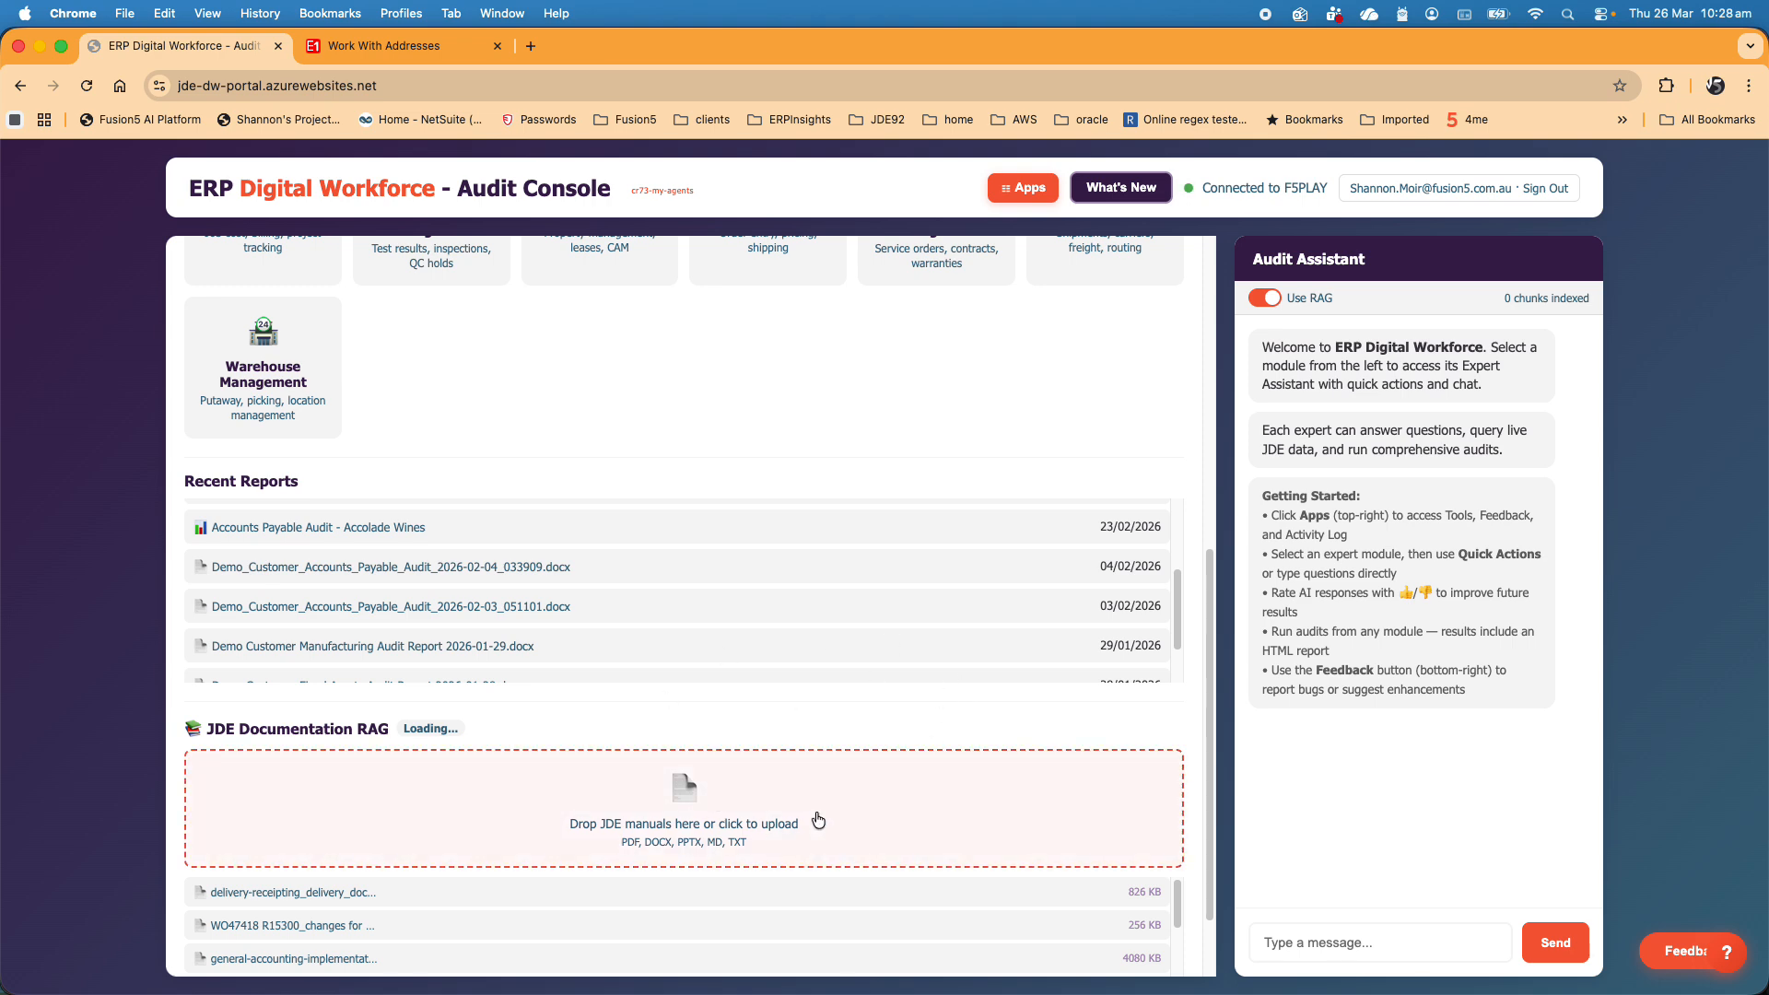
scroll(819, 442, "up", 7)
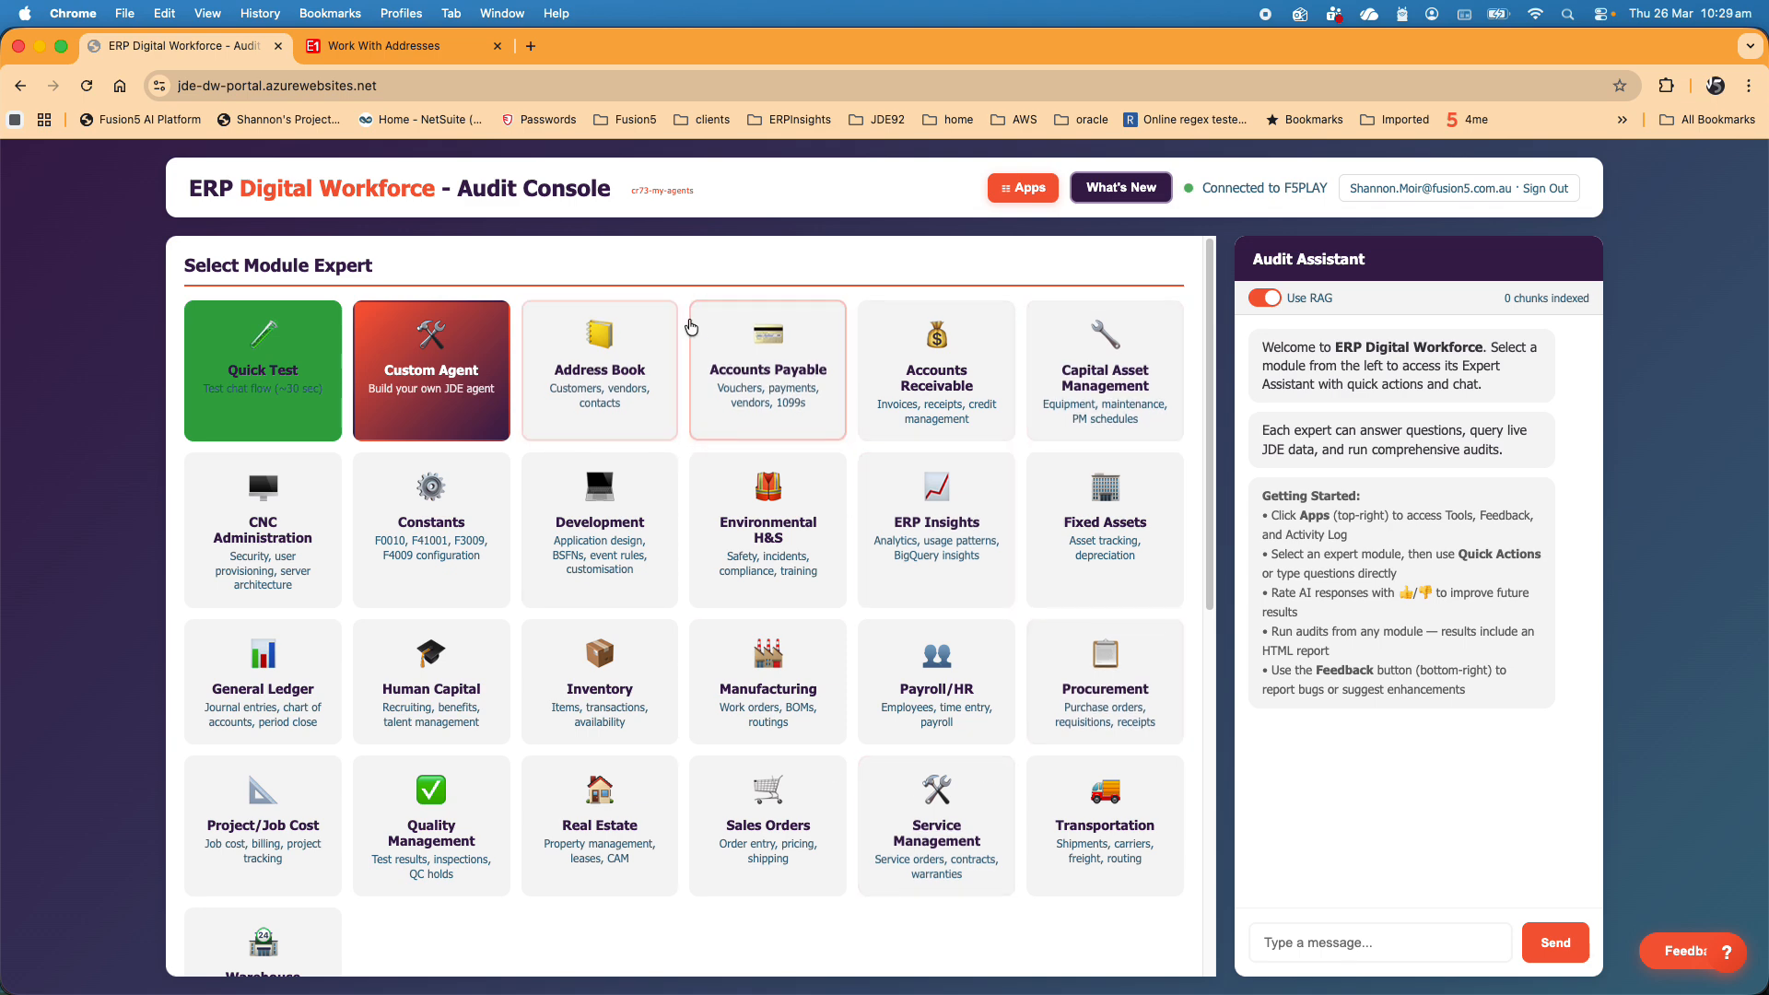
- Go to My Agents and show only the agents of the Teys site
left_click(995, 198)
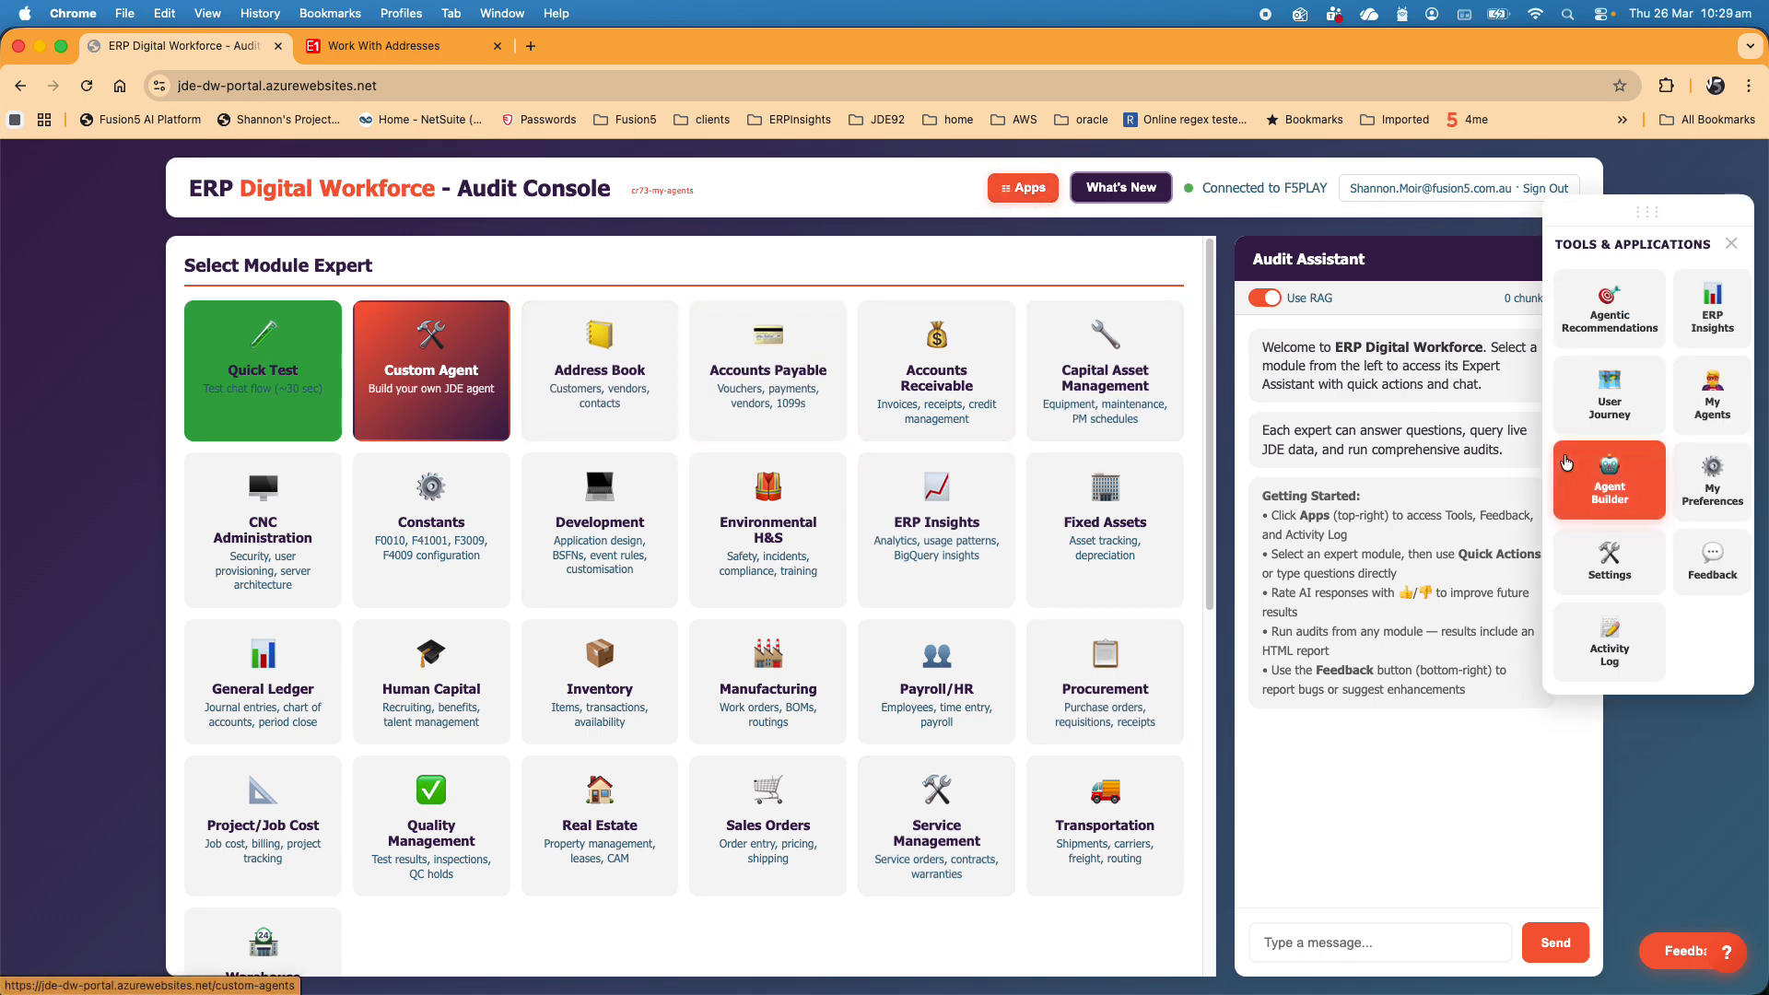
left_click(1711, 395)
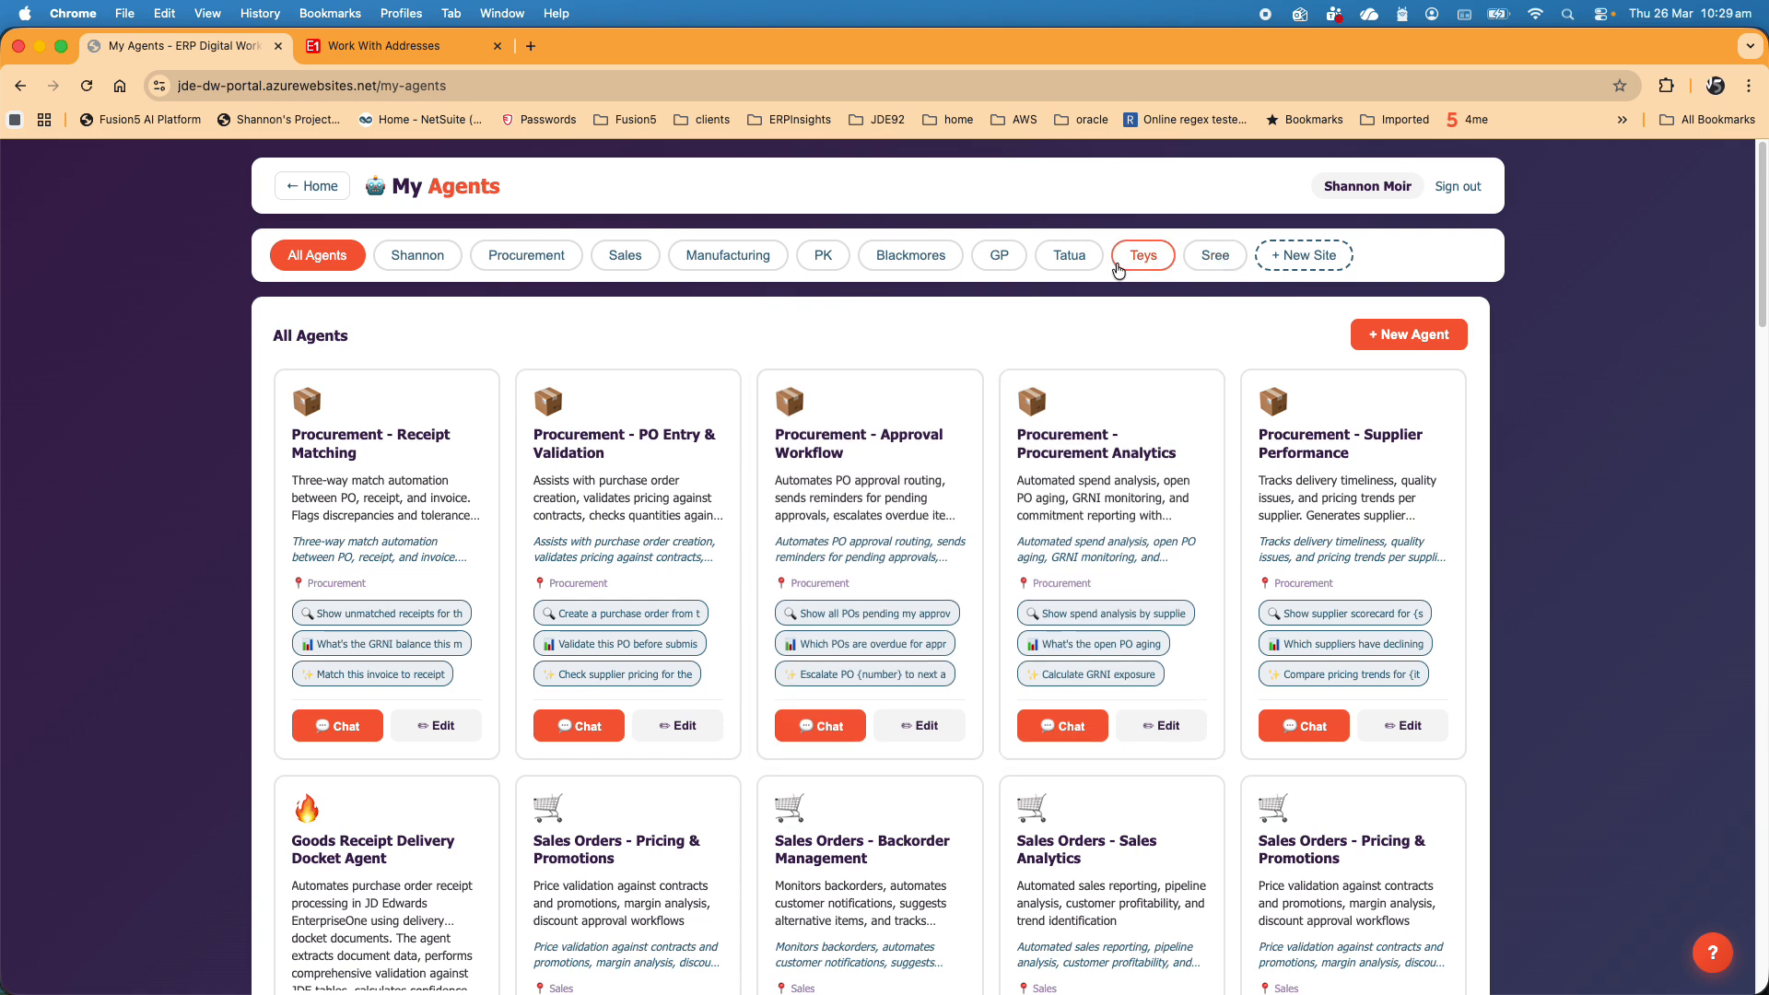
left_click(1118, 267)
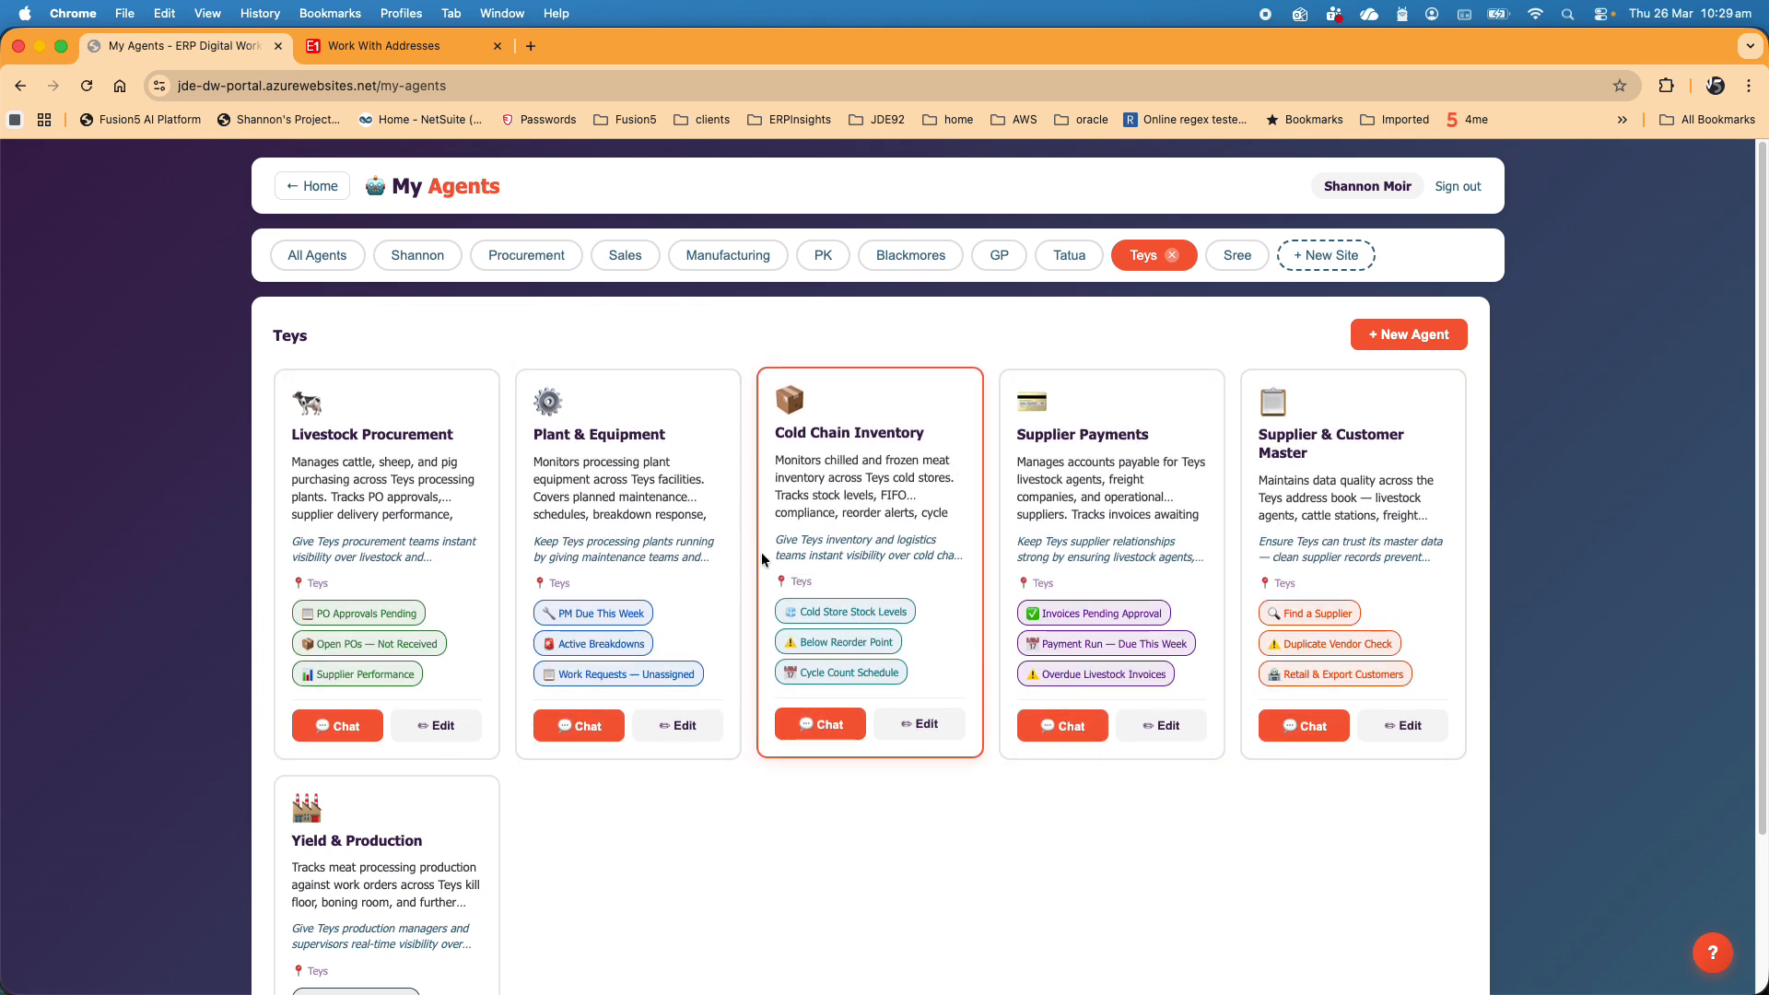
- Examine the Plant & Equipment agent's basic settings, RAG documents and quick action button prompts, and leave without saving
left_click(687, 725)
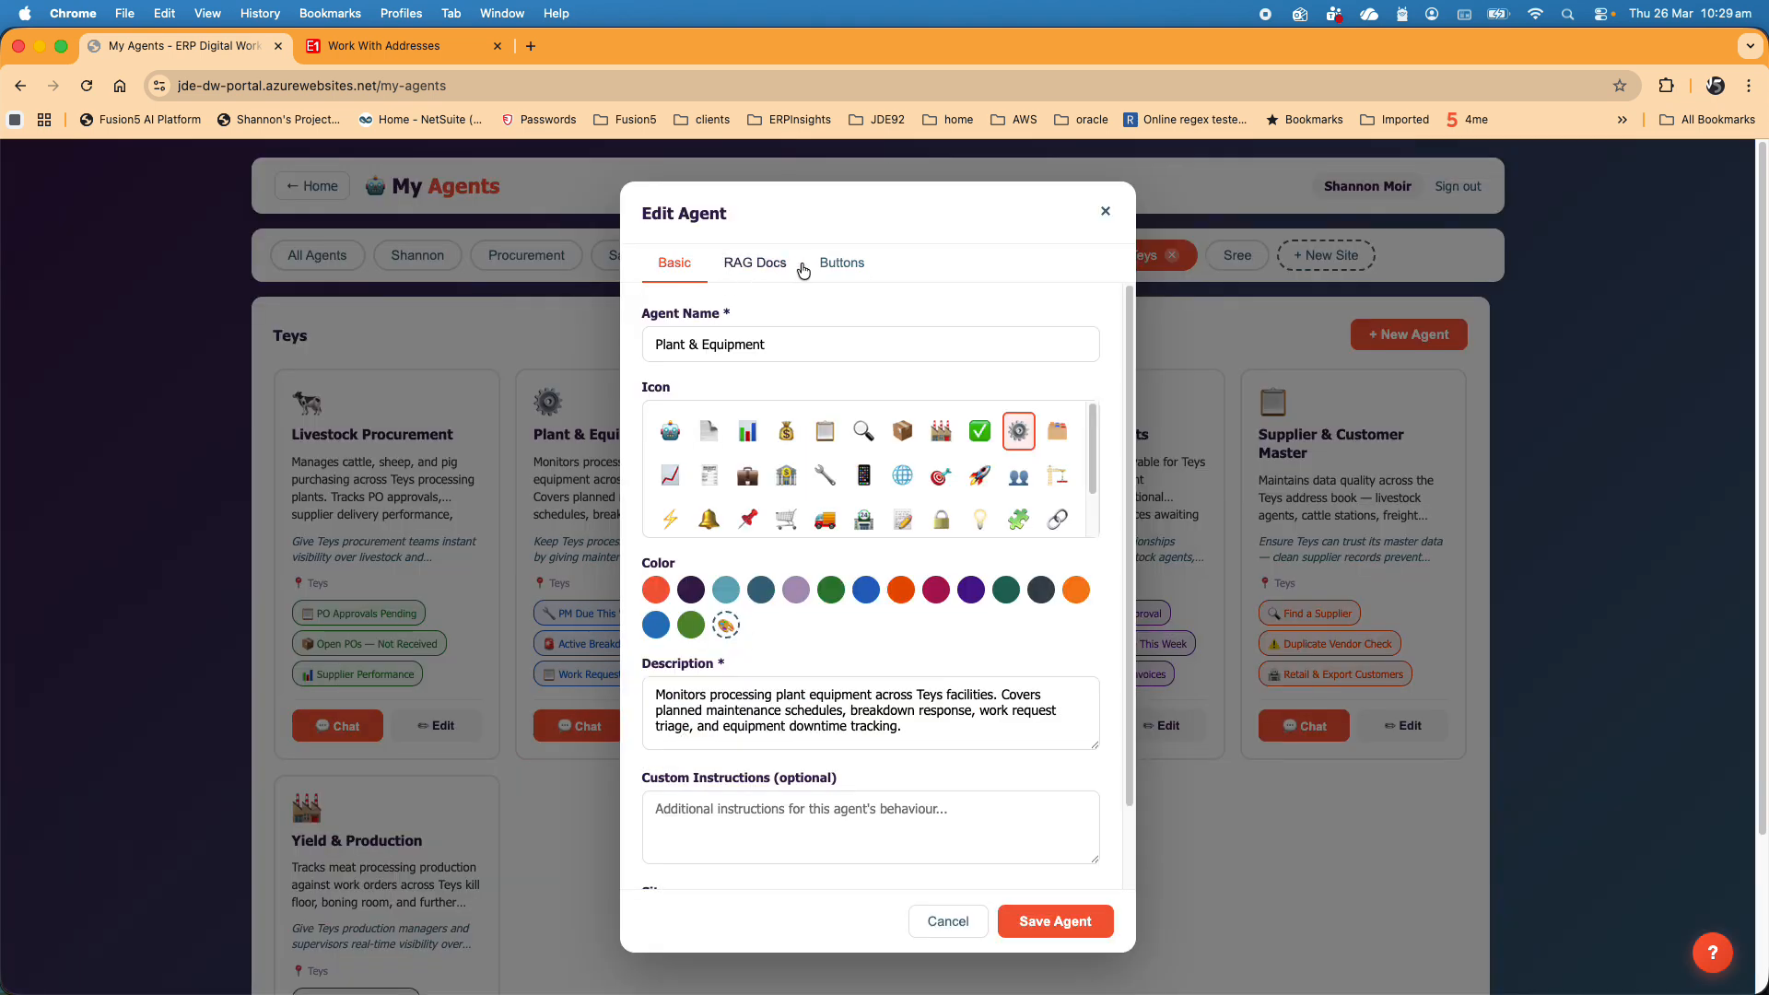
left_click(766, 270)
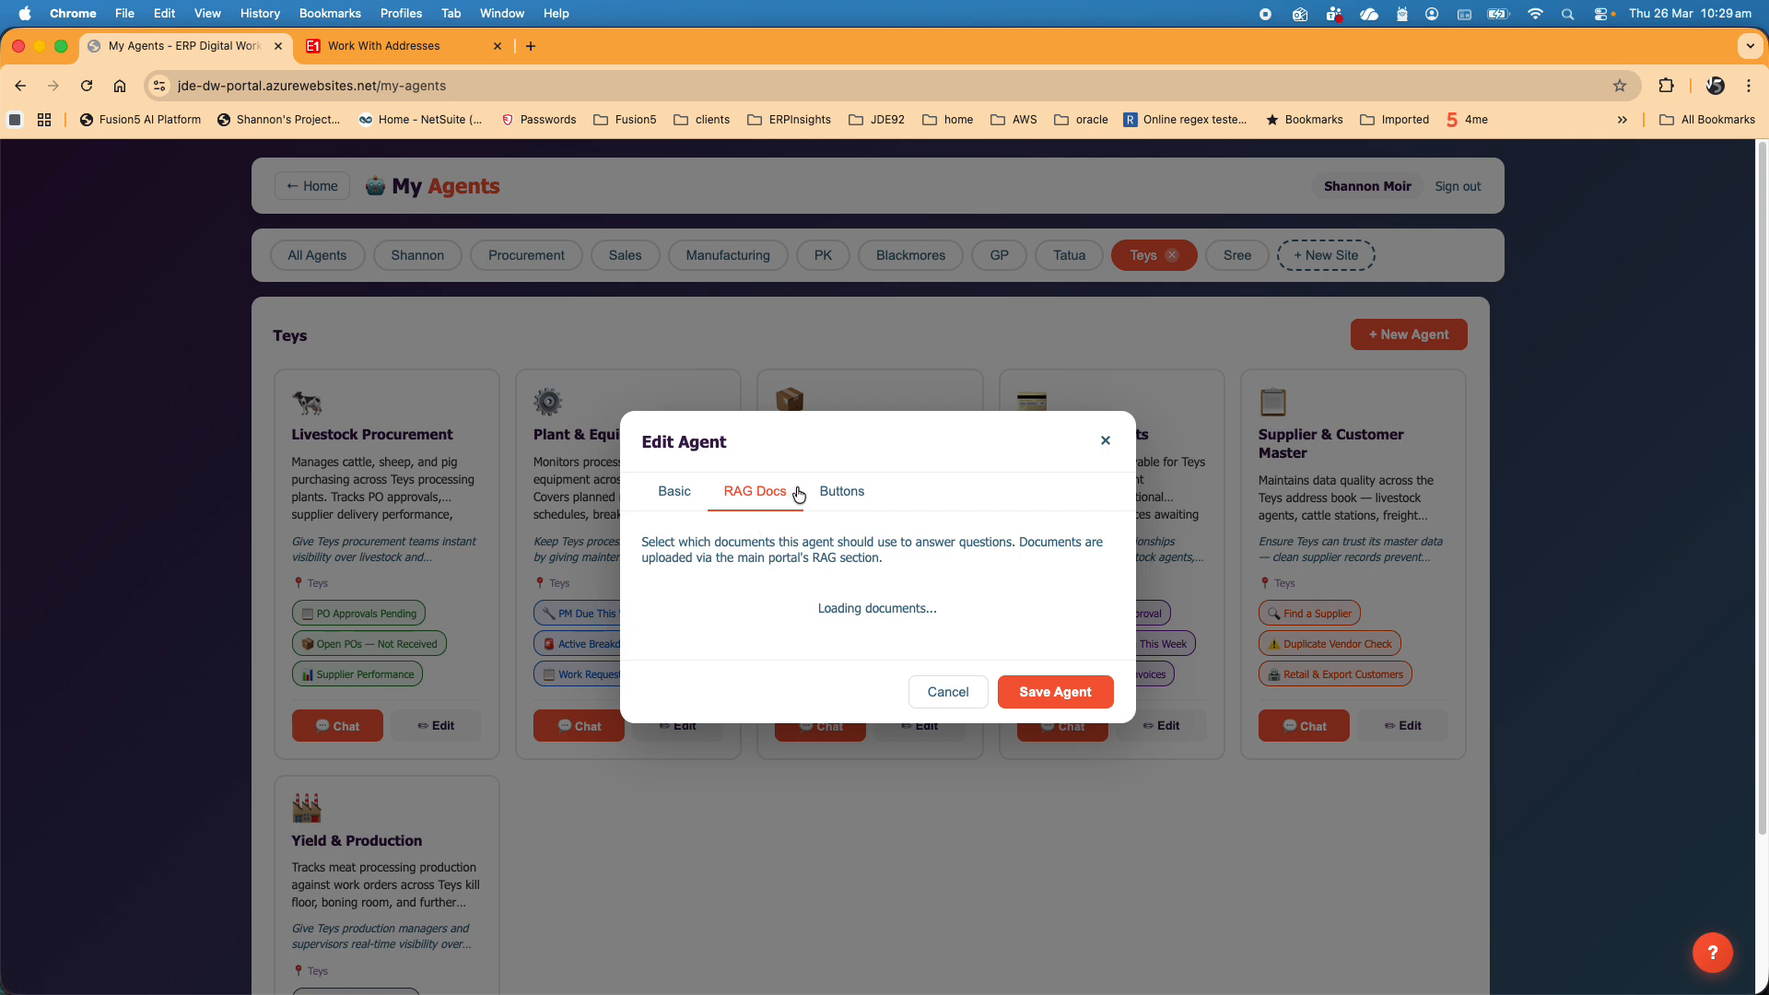
left_click(847, 507)
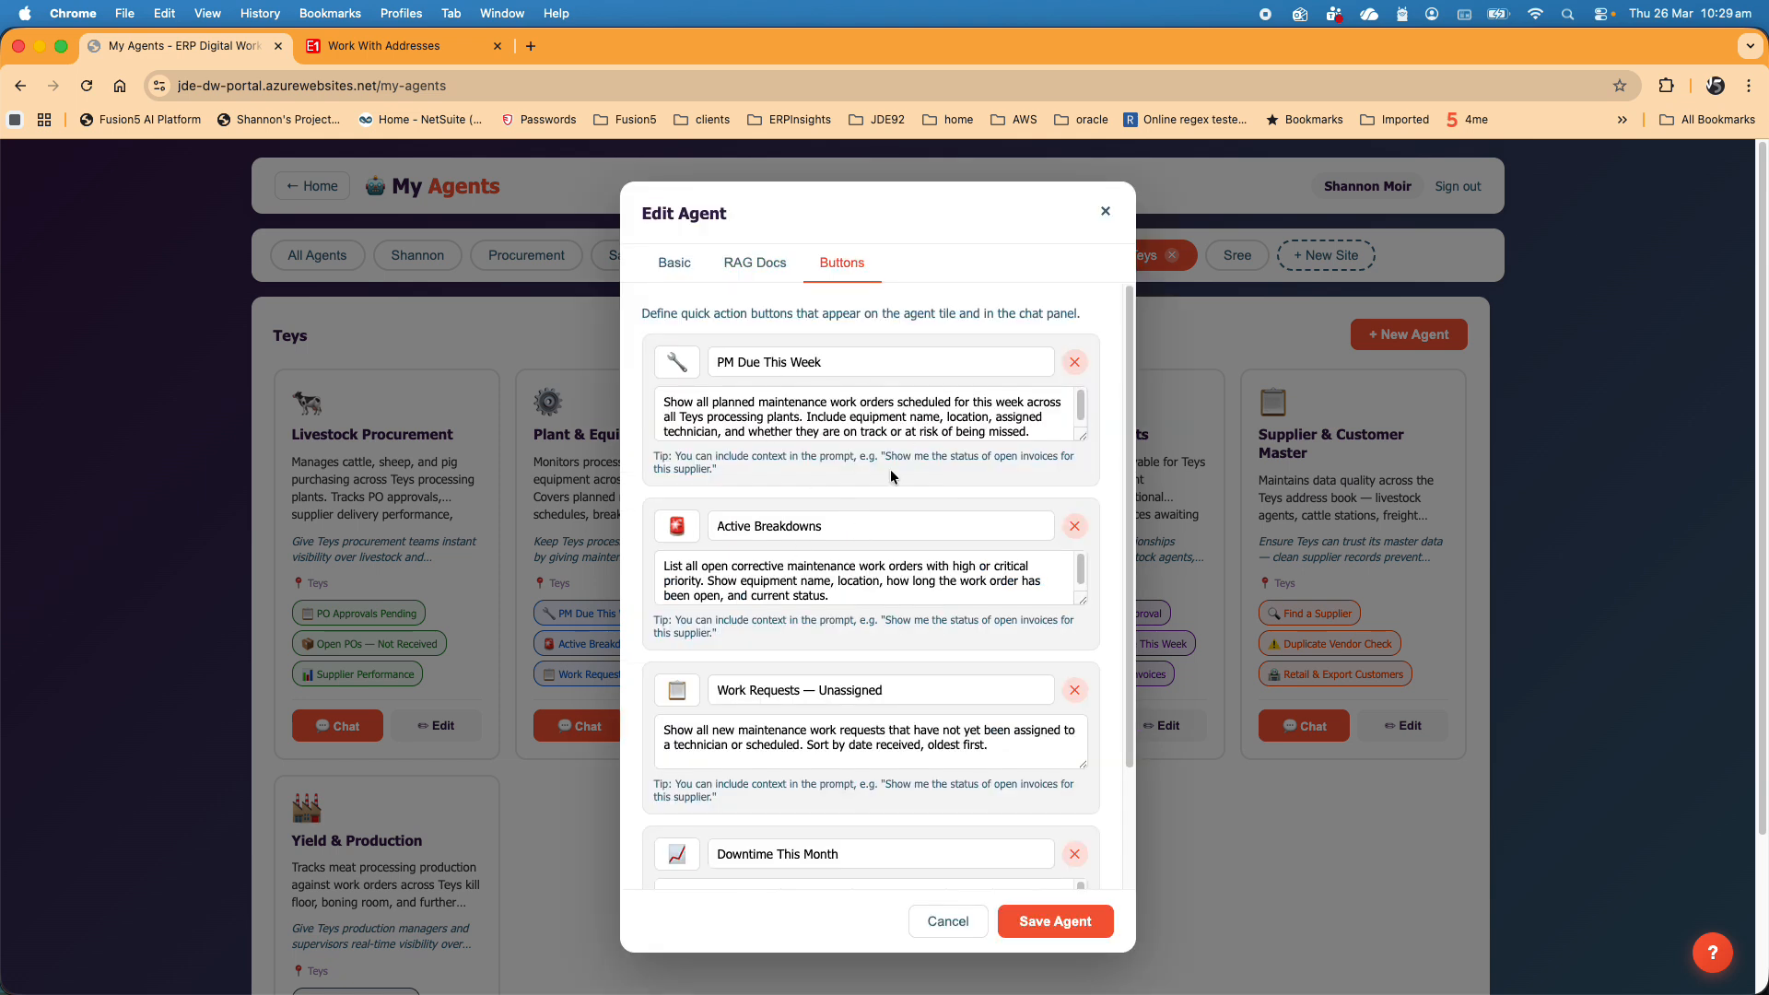
scroll(901, 580, "down", 4)
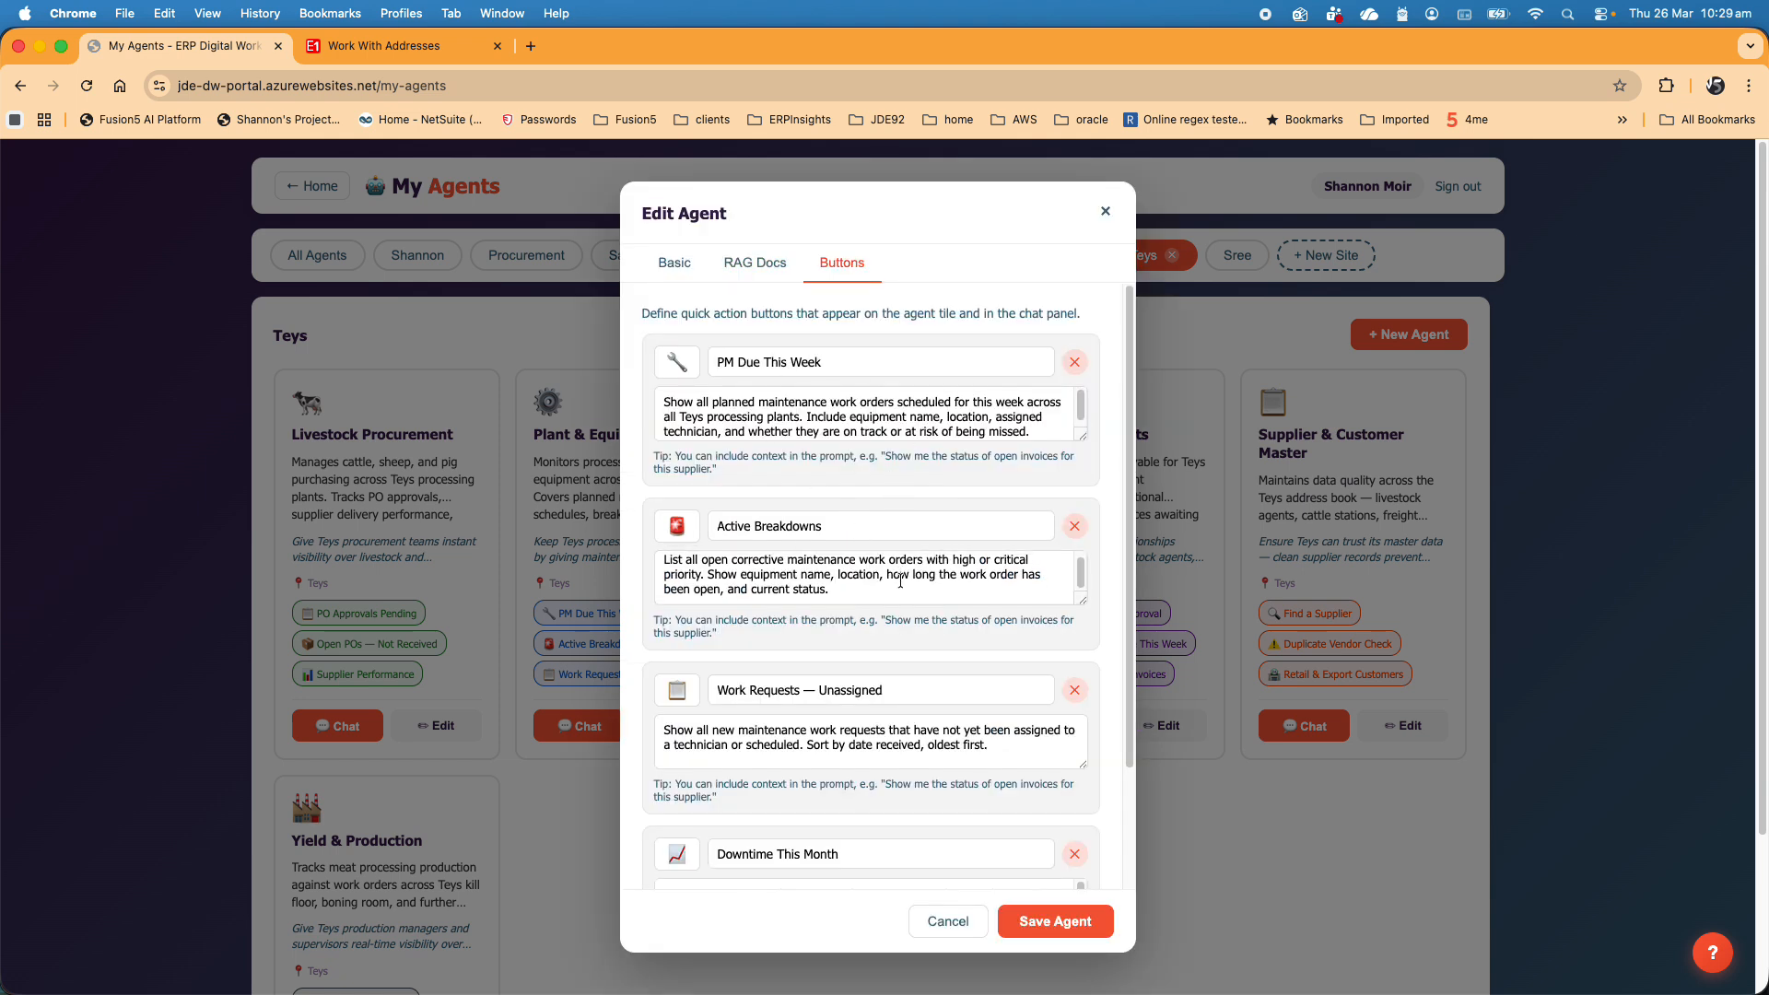
scroll(893, 721, "up", 4)
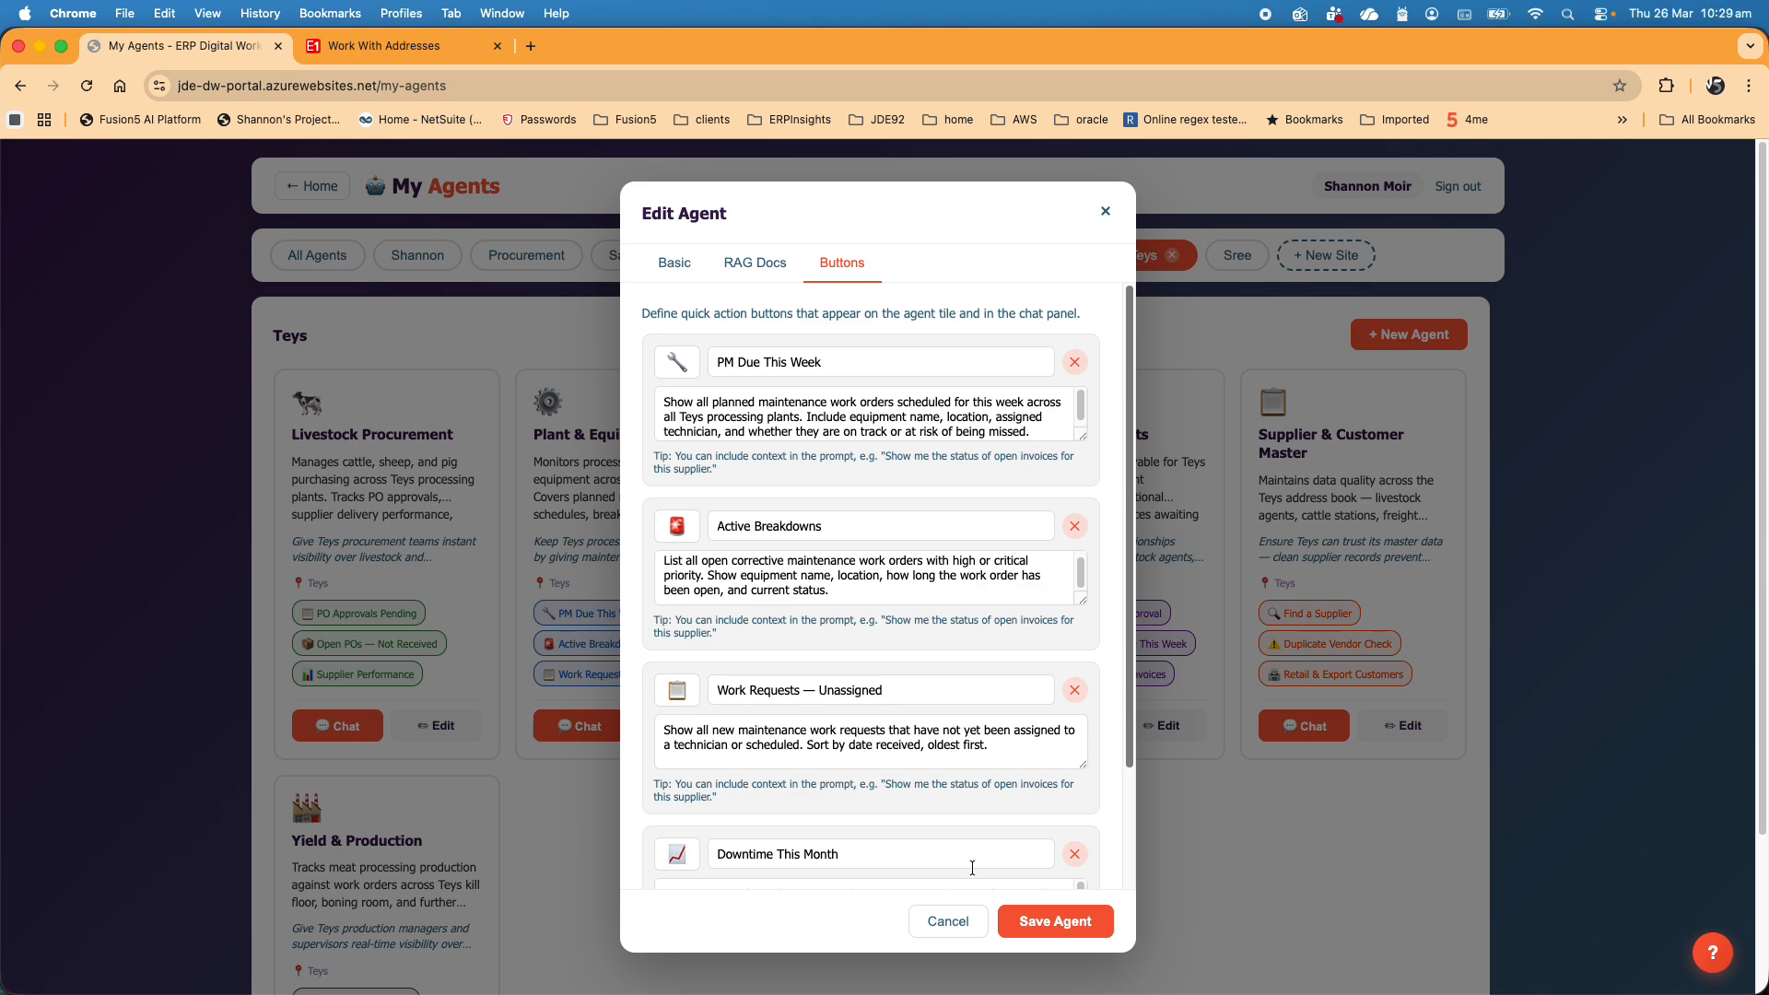
left_click(948, 926)
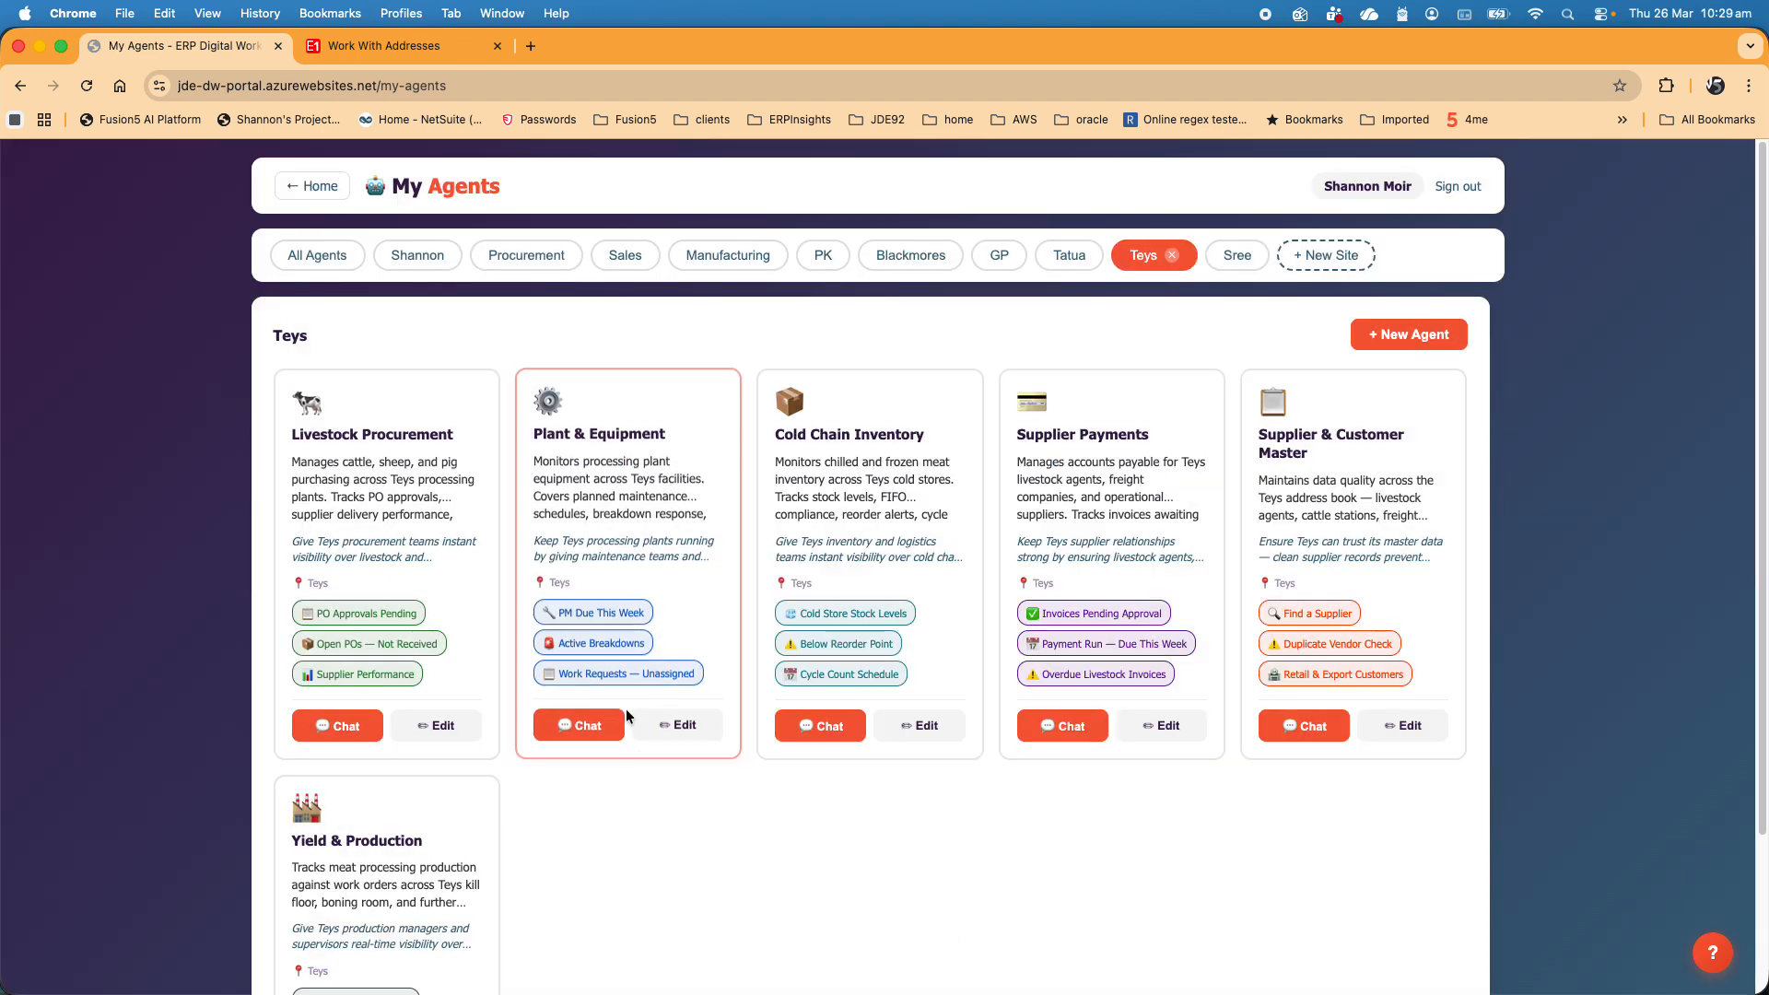
- View the Plant & Equipment agent's chat page with its quick actions and return to the portal home page
left_click(582, 728)
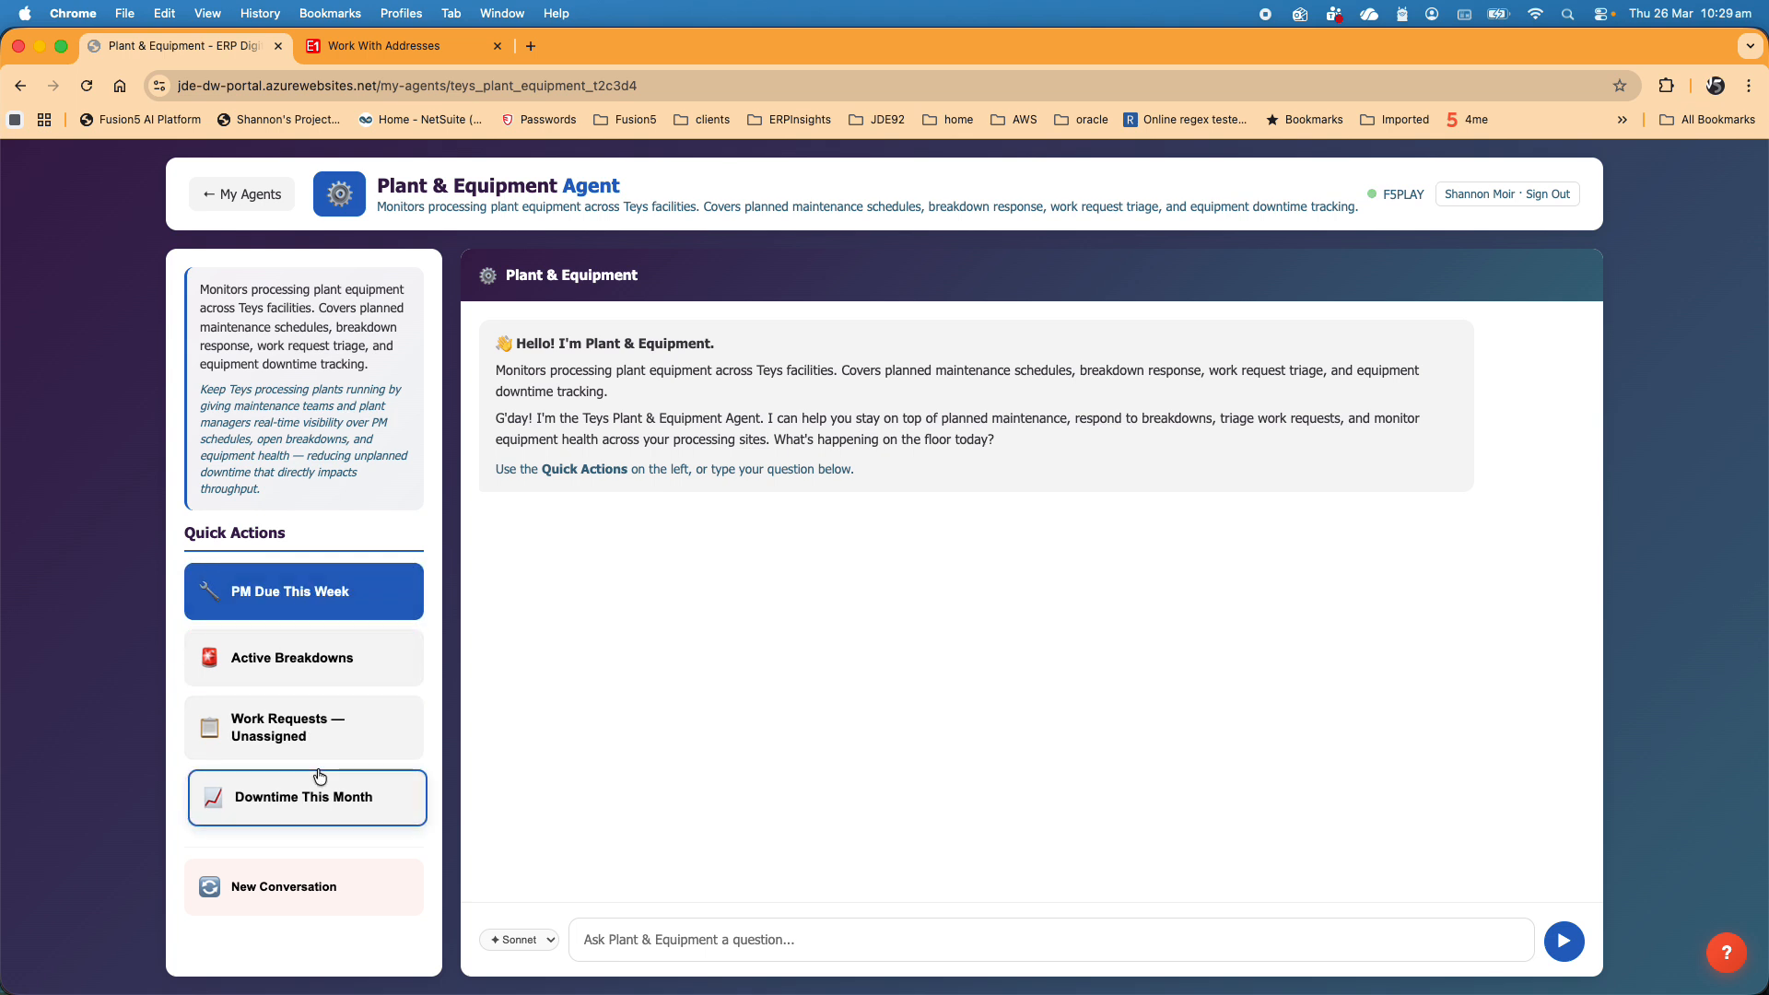
left_click(682, 925)
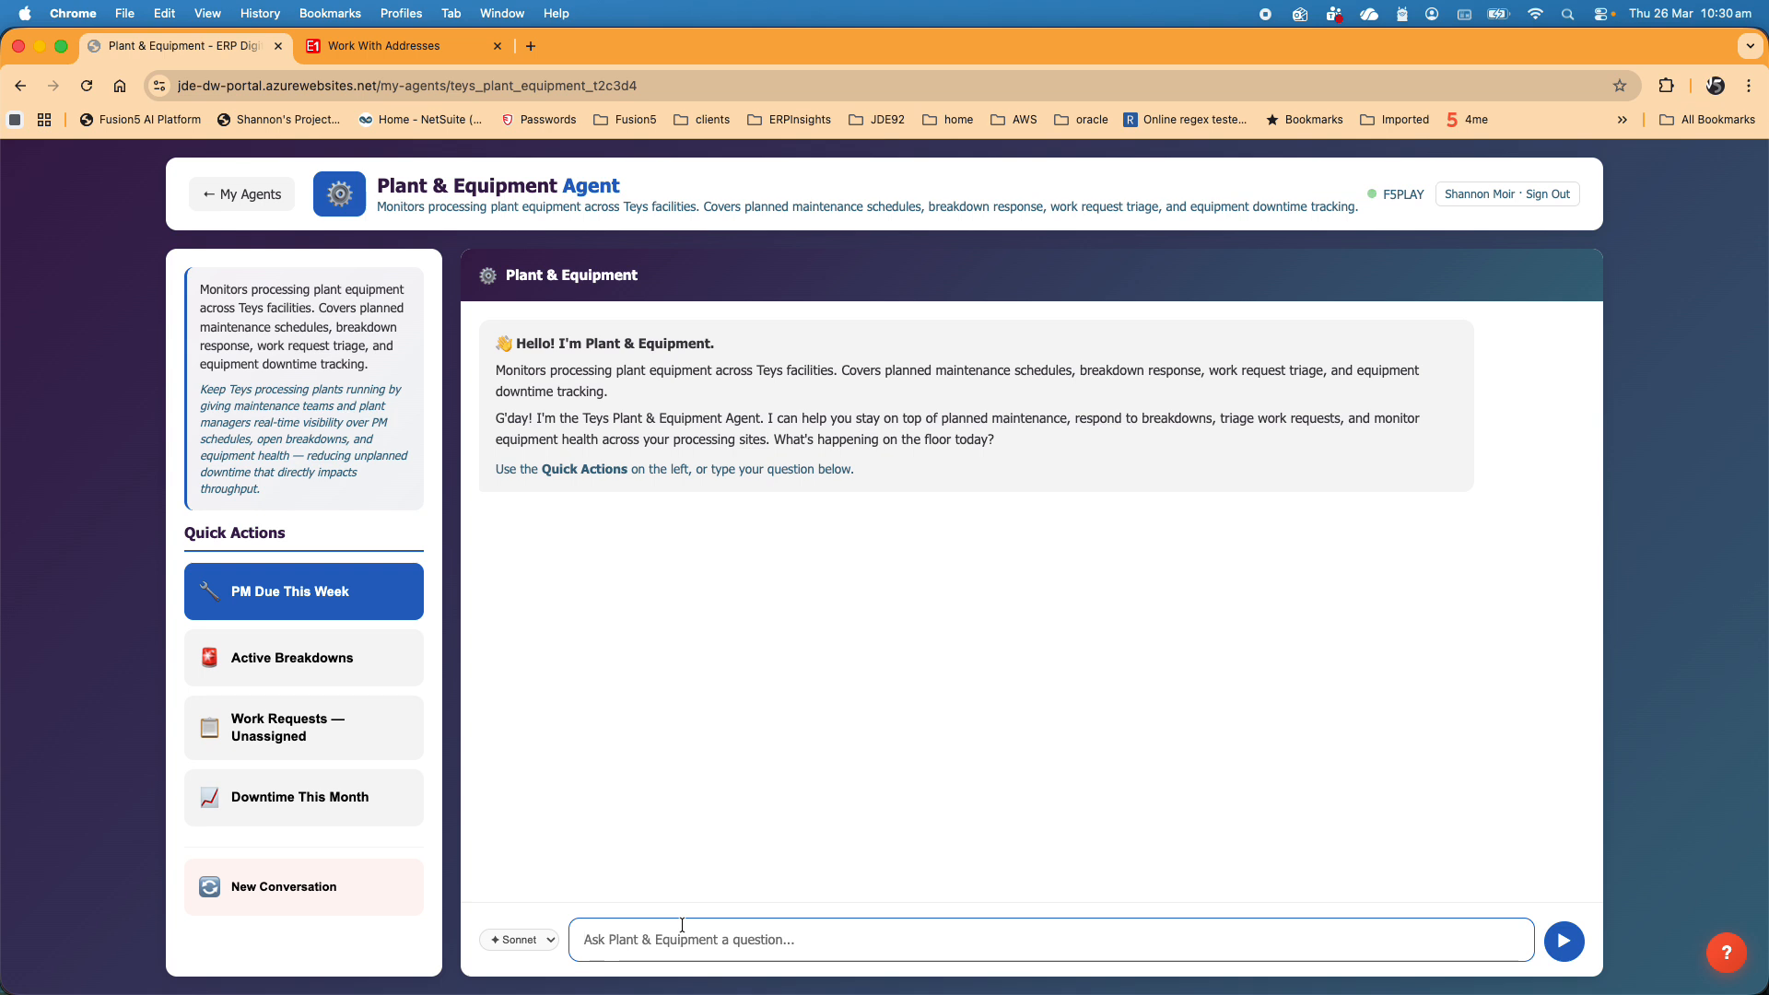
left_click(243, 196)
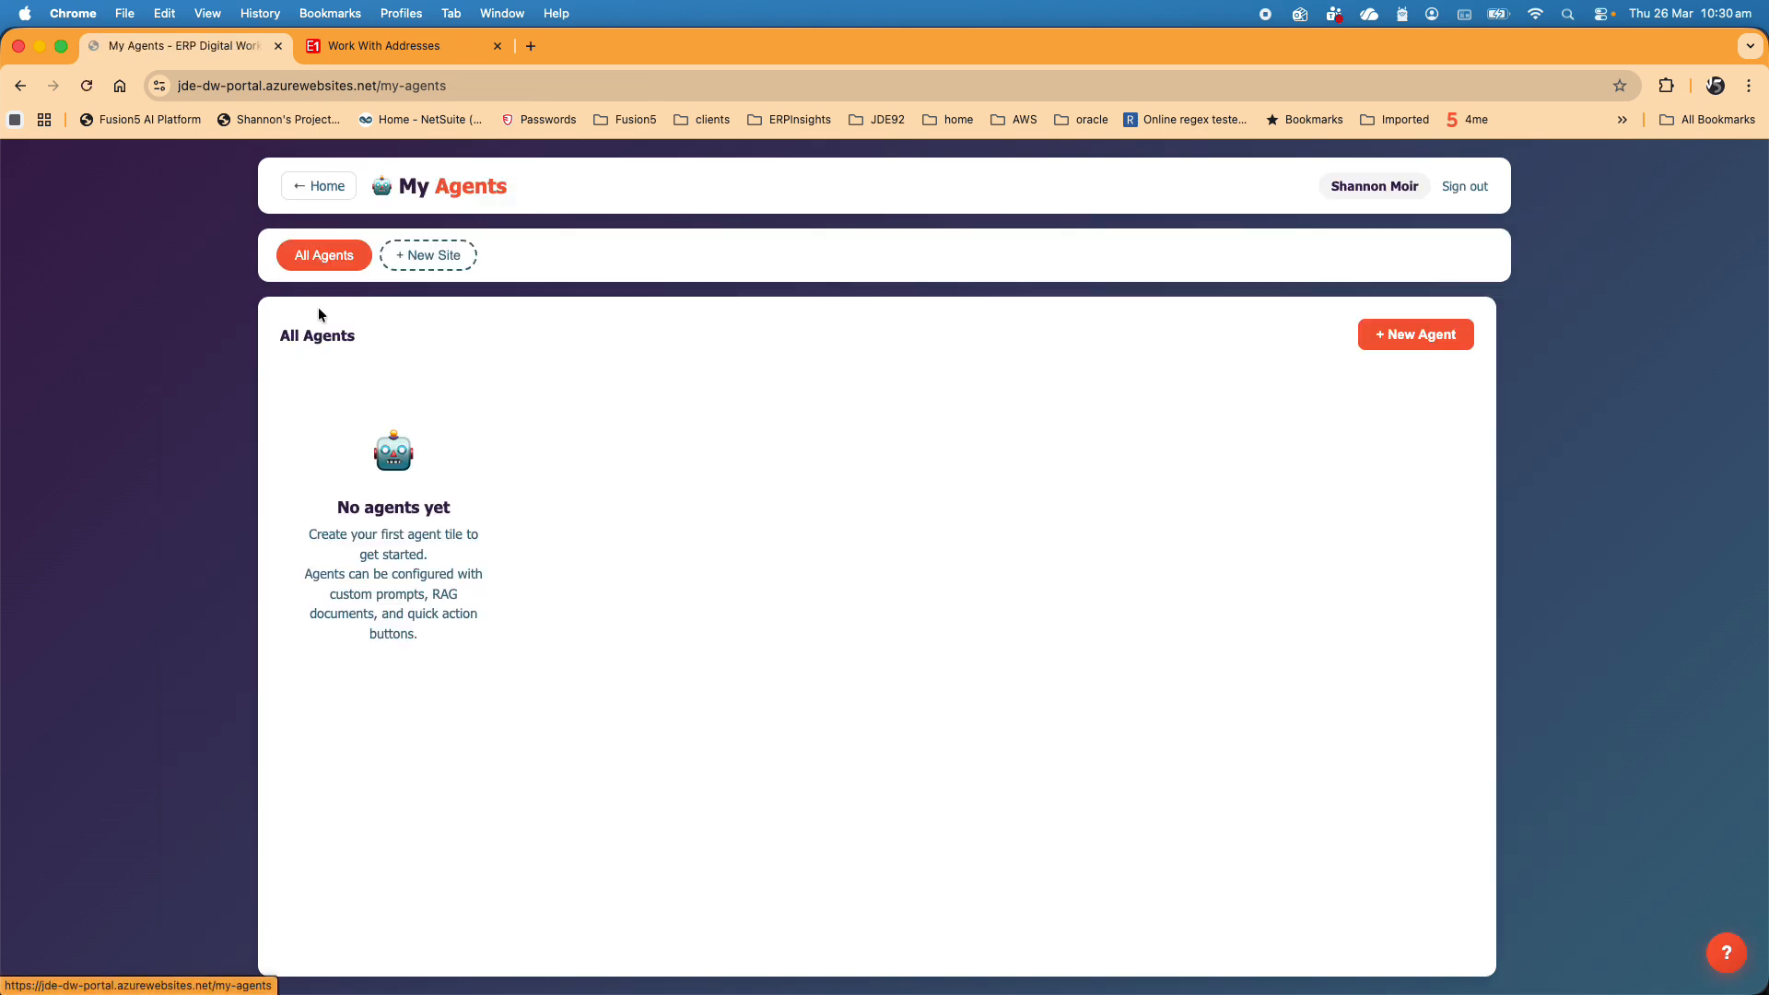
left_click(337, 187)
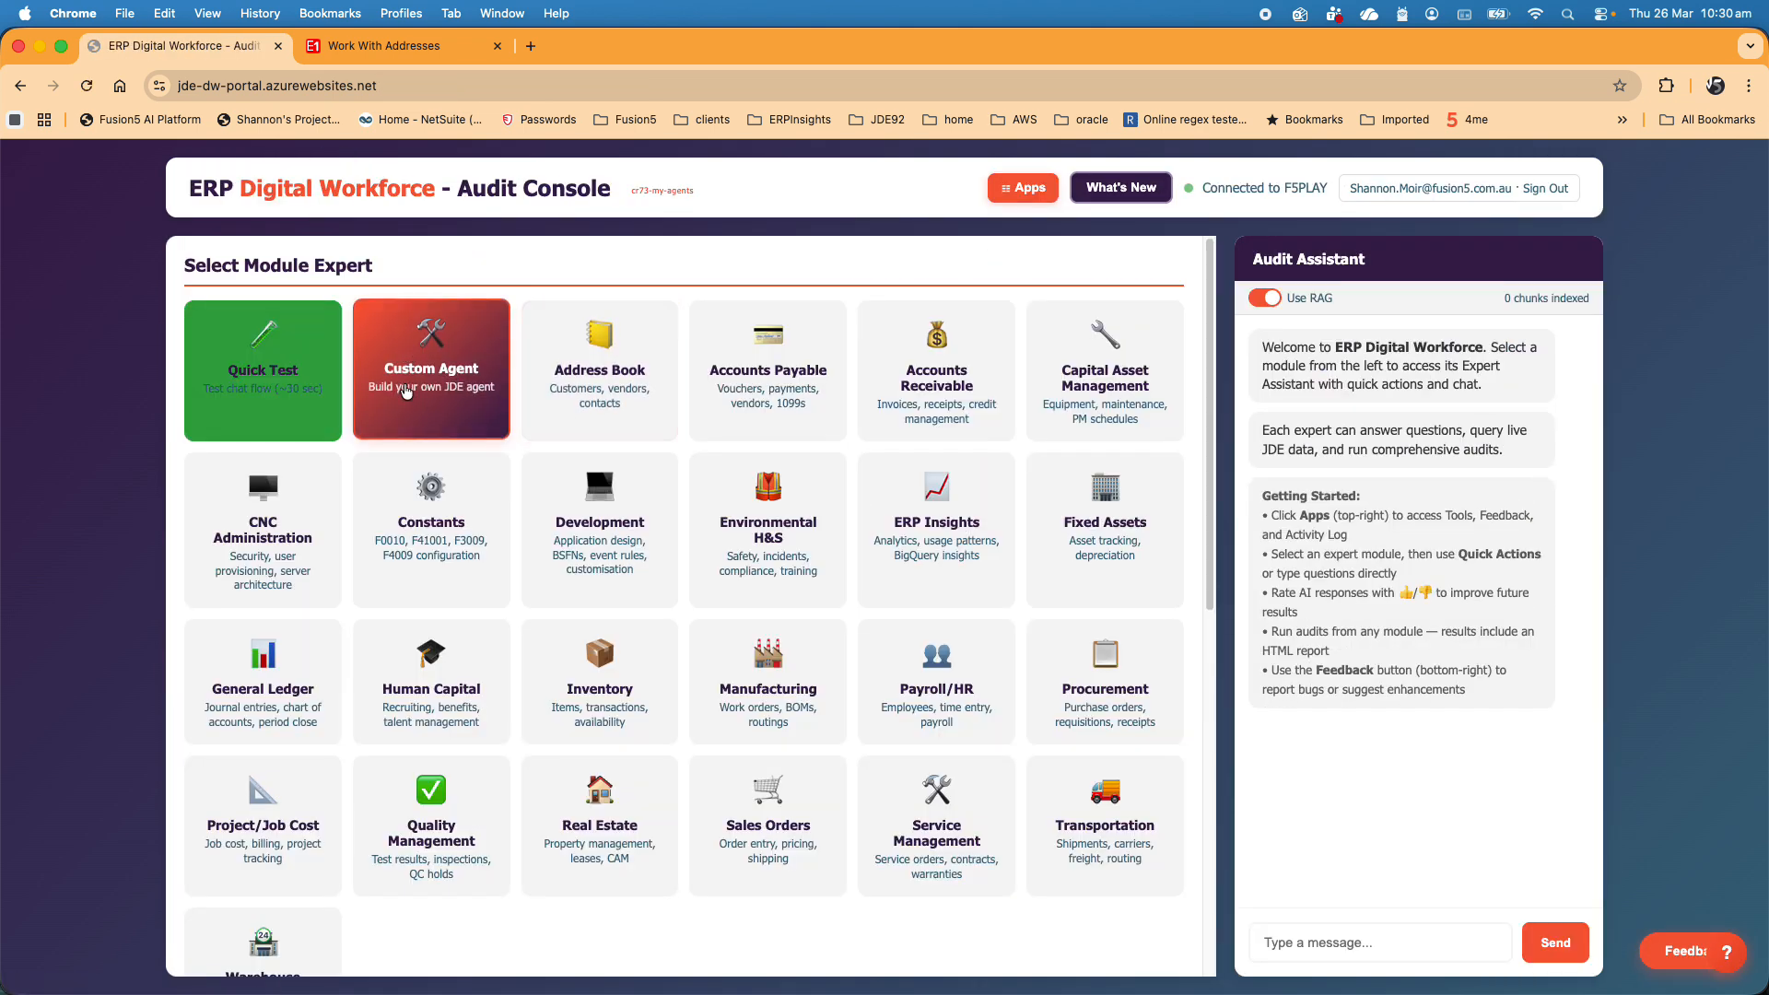
- Open the Goods Receipt Delivery Docket Agent in the Custom Agent Builder and advance from the base module to its identity settings
left_click(417, 364)
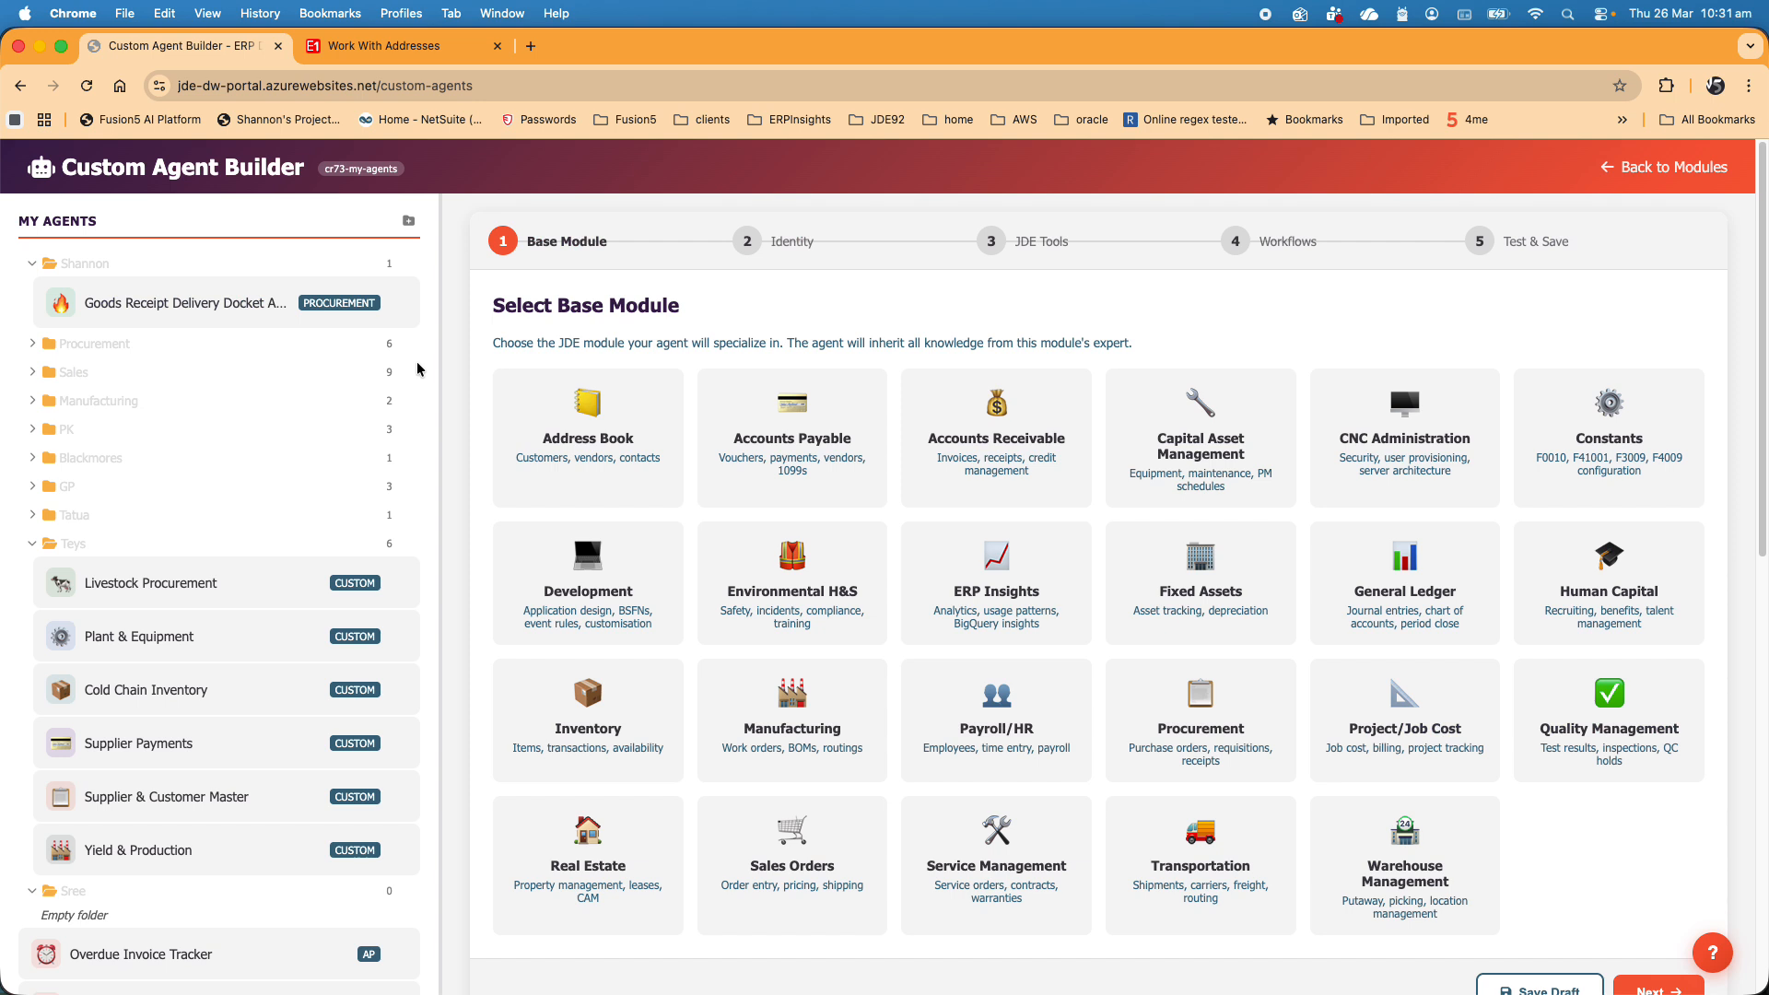
left_click(166, 310)
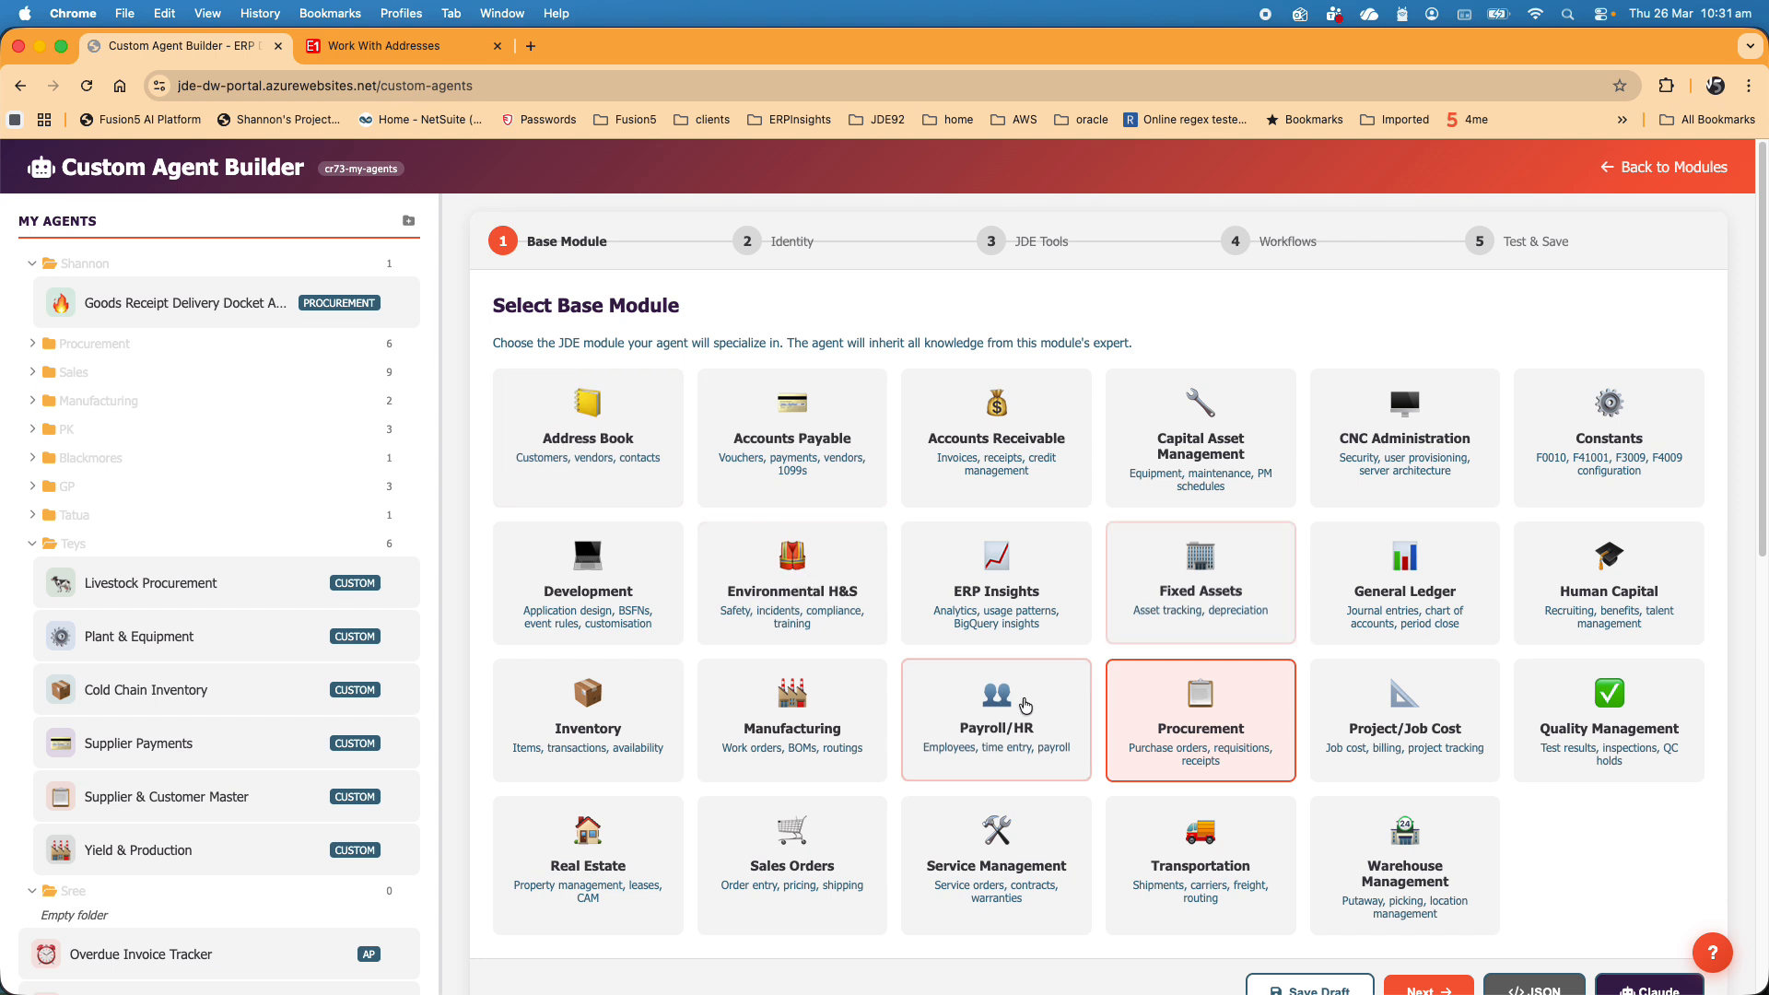
scroll(1028, 718, "down", 2)
scroll(1028, 717, "down", 2)
scroll(1028, 718, "up", 2)
scroll(1028, 718, "down", 1)
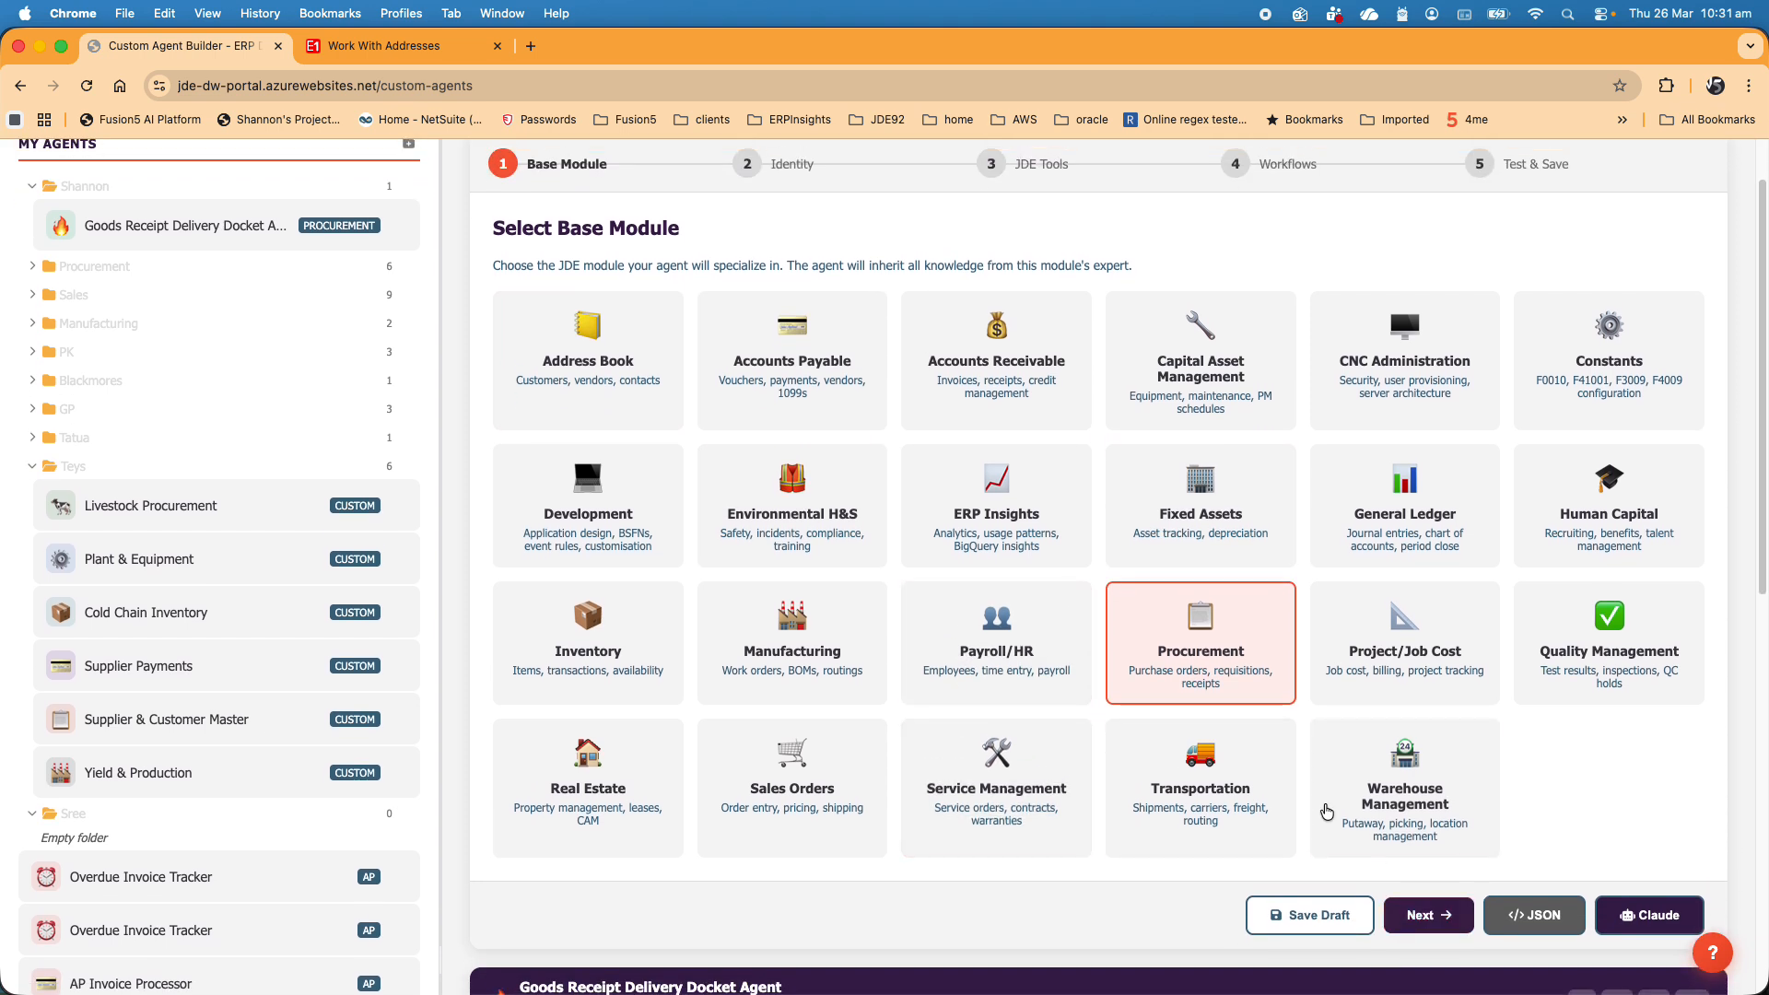
left_click(1218, 678)
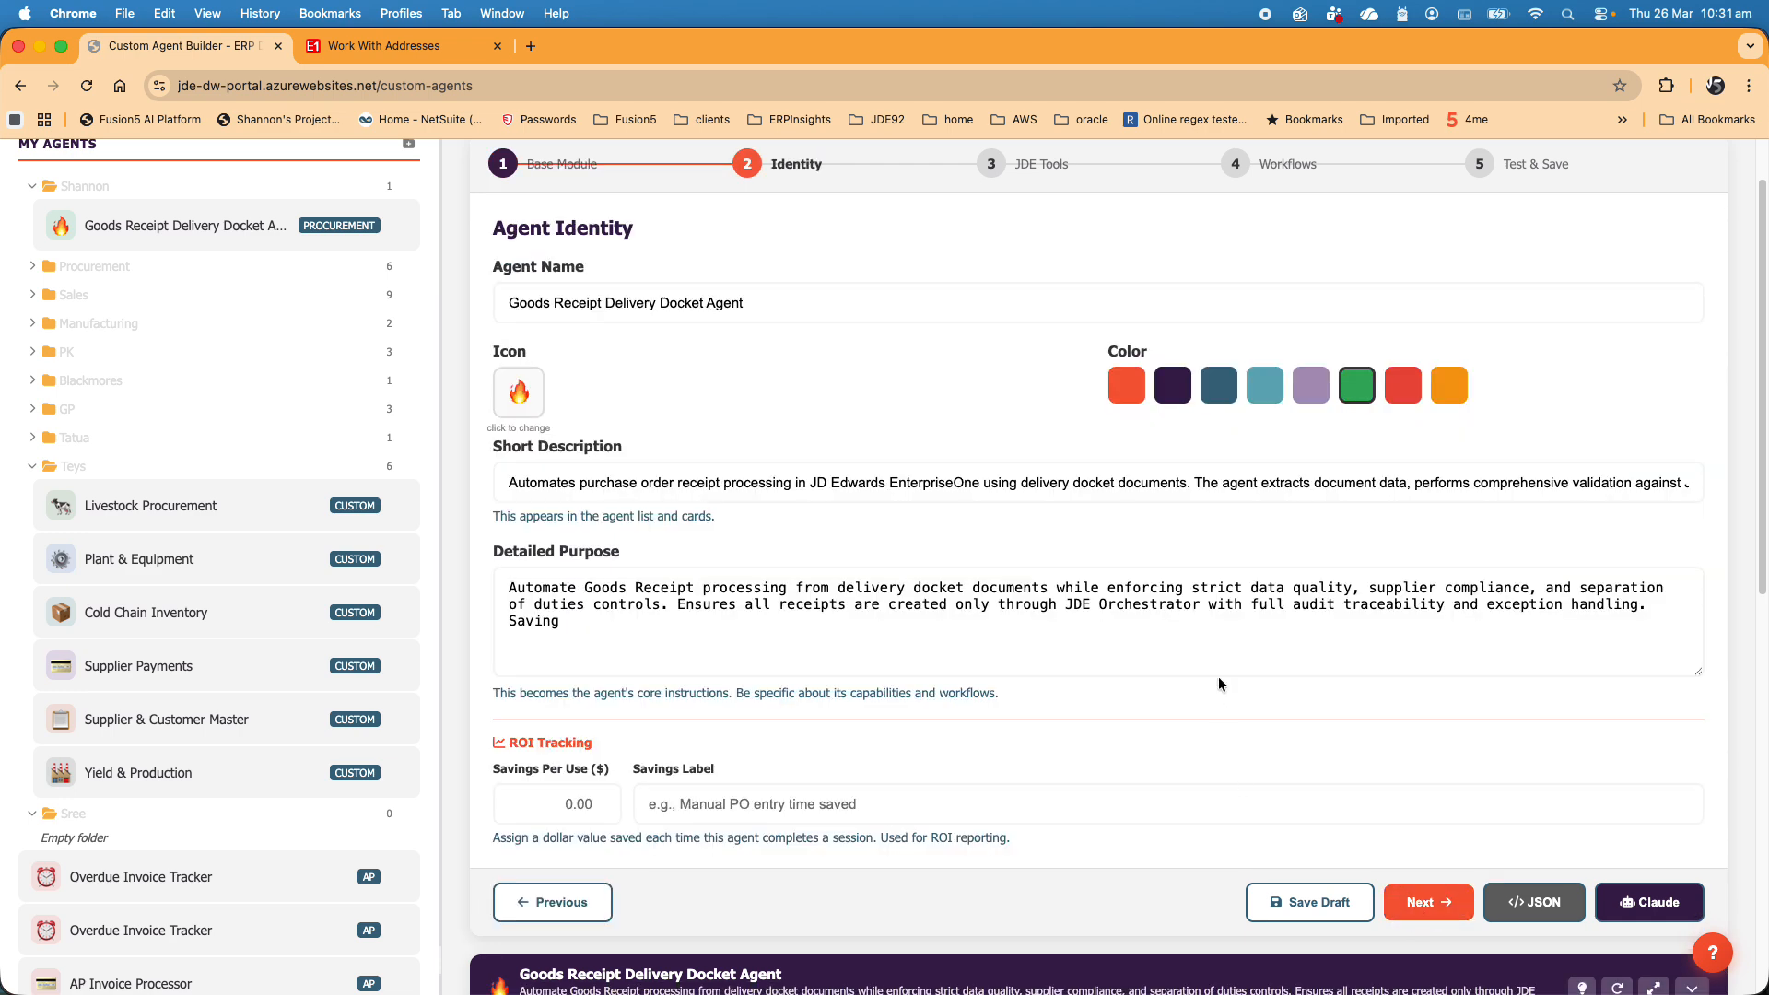
- Set the agent's ROI savings per use to $30.00 and its savings label to "Based upon manual processing"
scroll(1218, 681, "down", 3)
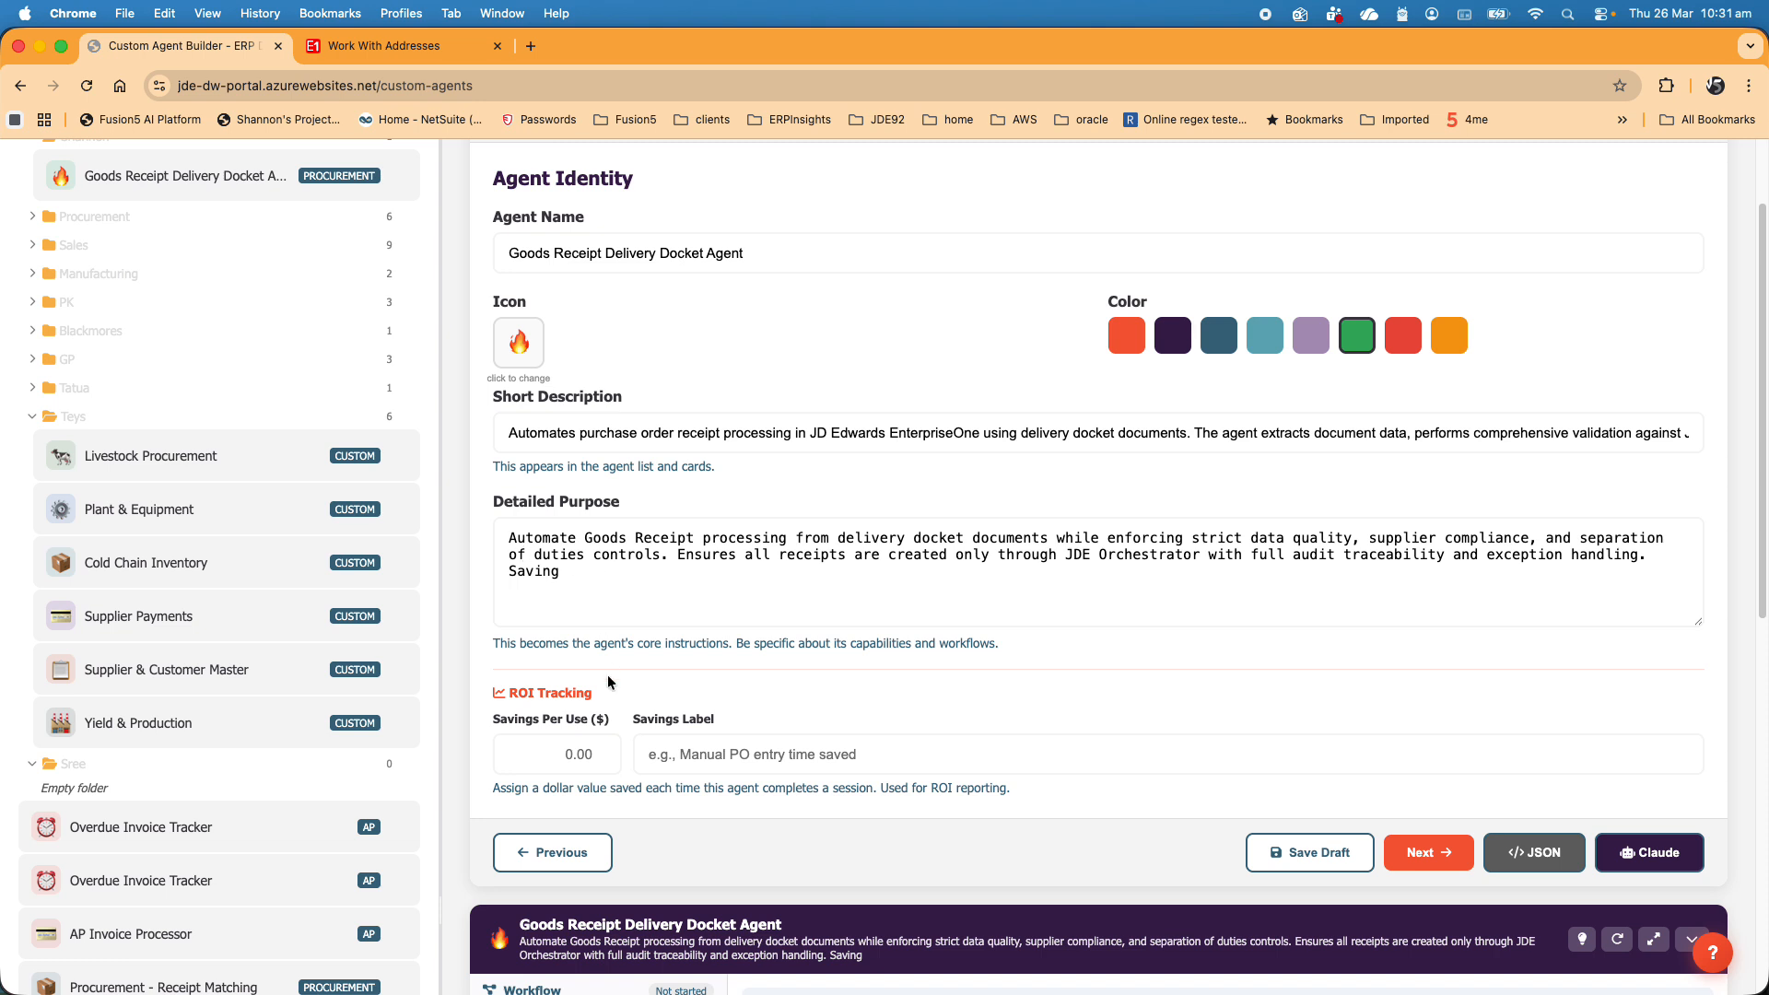
left_click(547, 754)
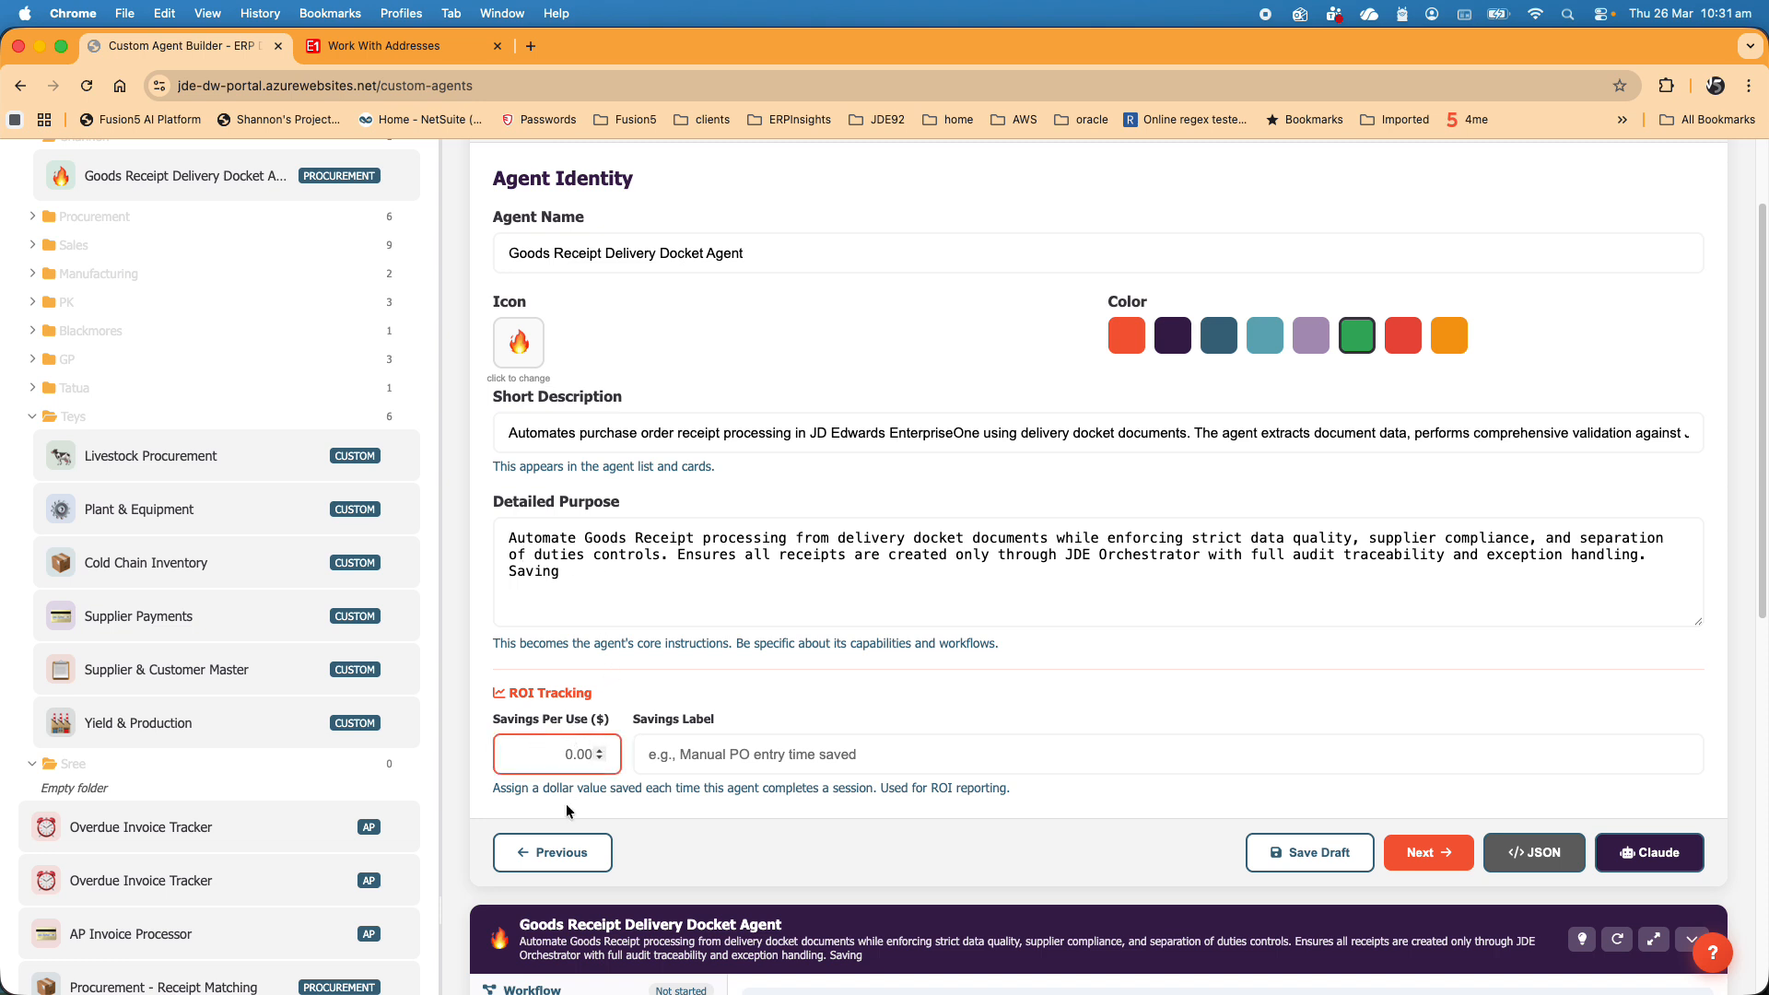
key("BackSpace")
key("BackSpace")
key("BackSpace")
key("BackSpace")
type("30.00")
left_click(701, 761)
type("Based upon manual processing")
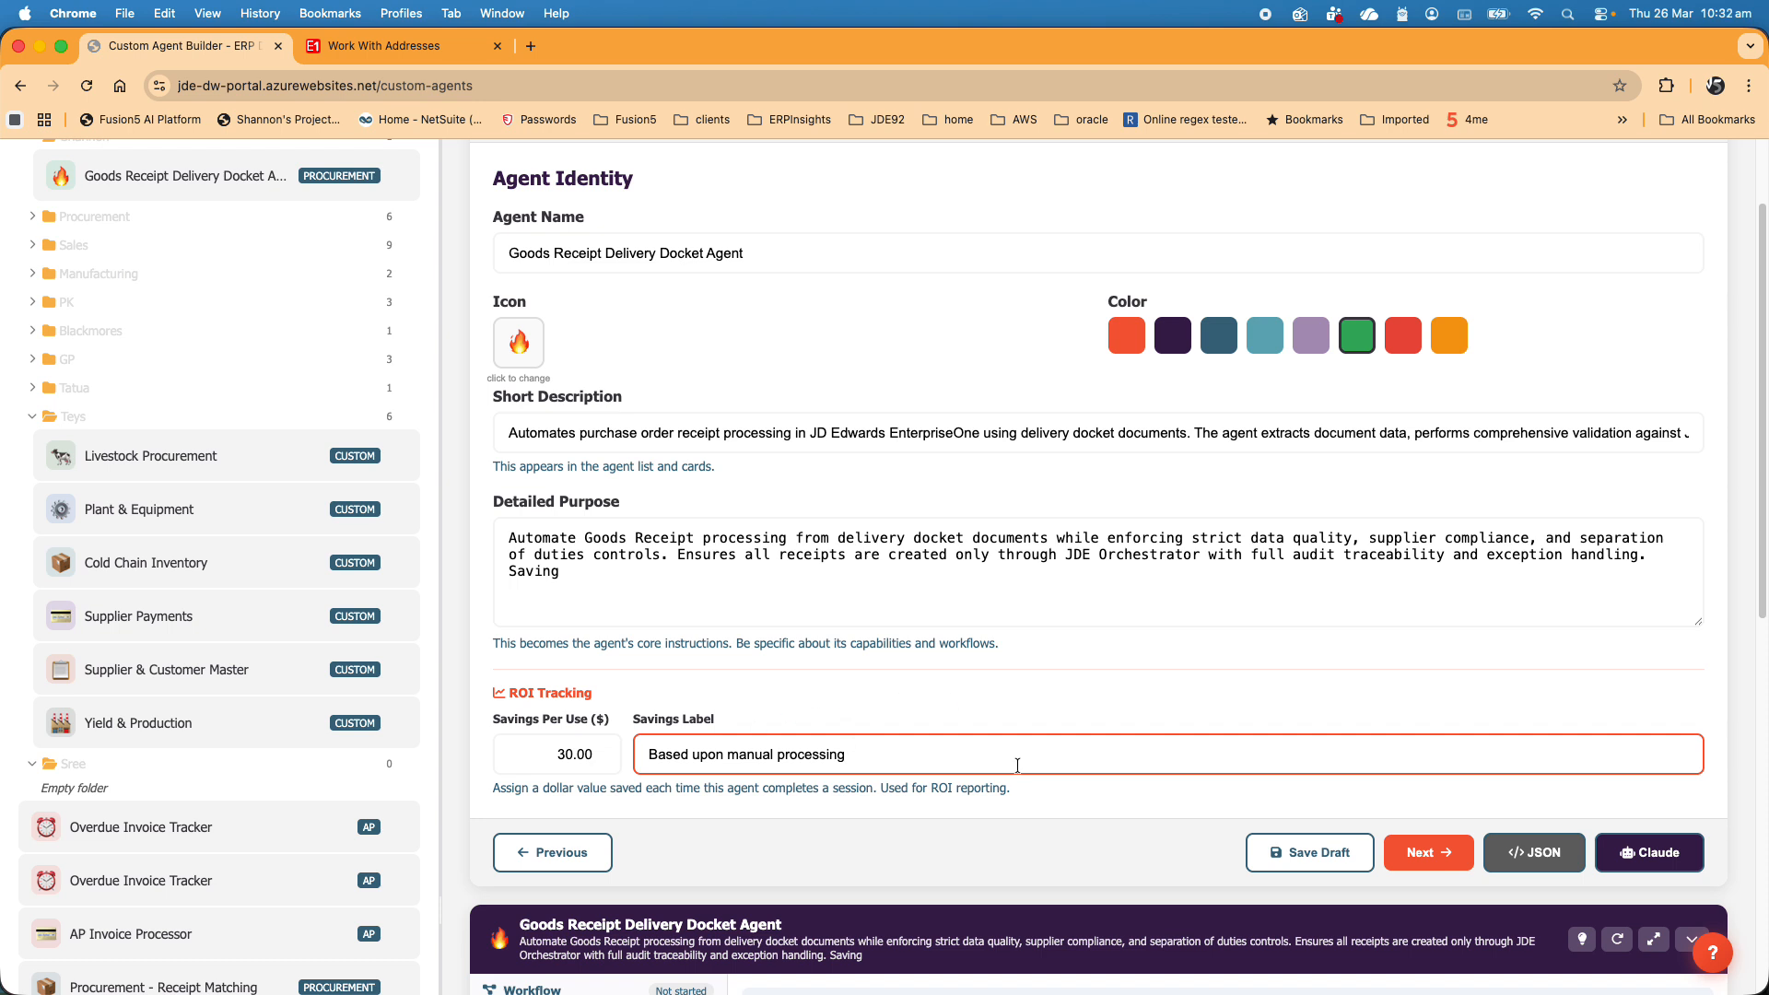
- Advance to the JDE tools configuration and review the agent's tables, orchestrations and reports
left_click(1428, 852)
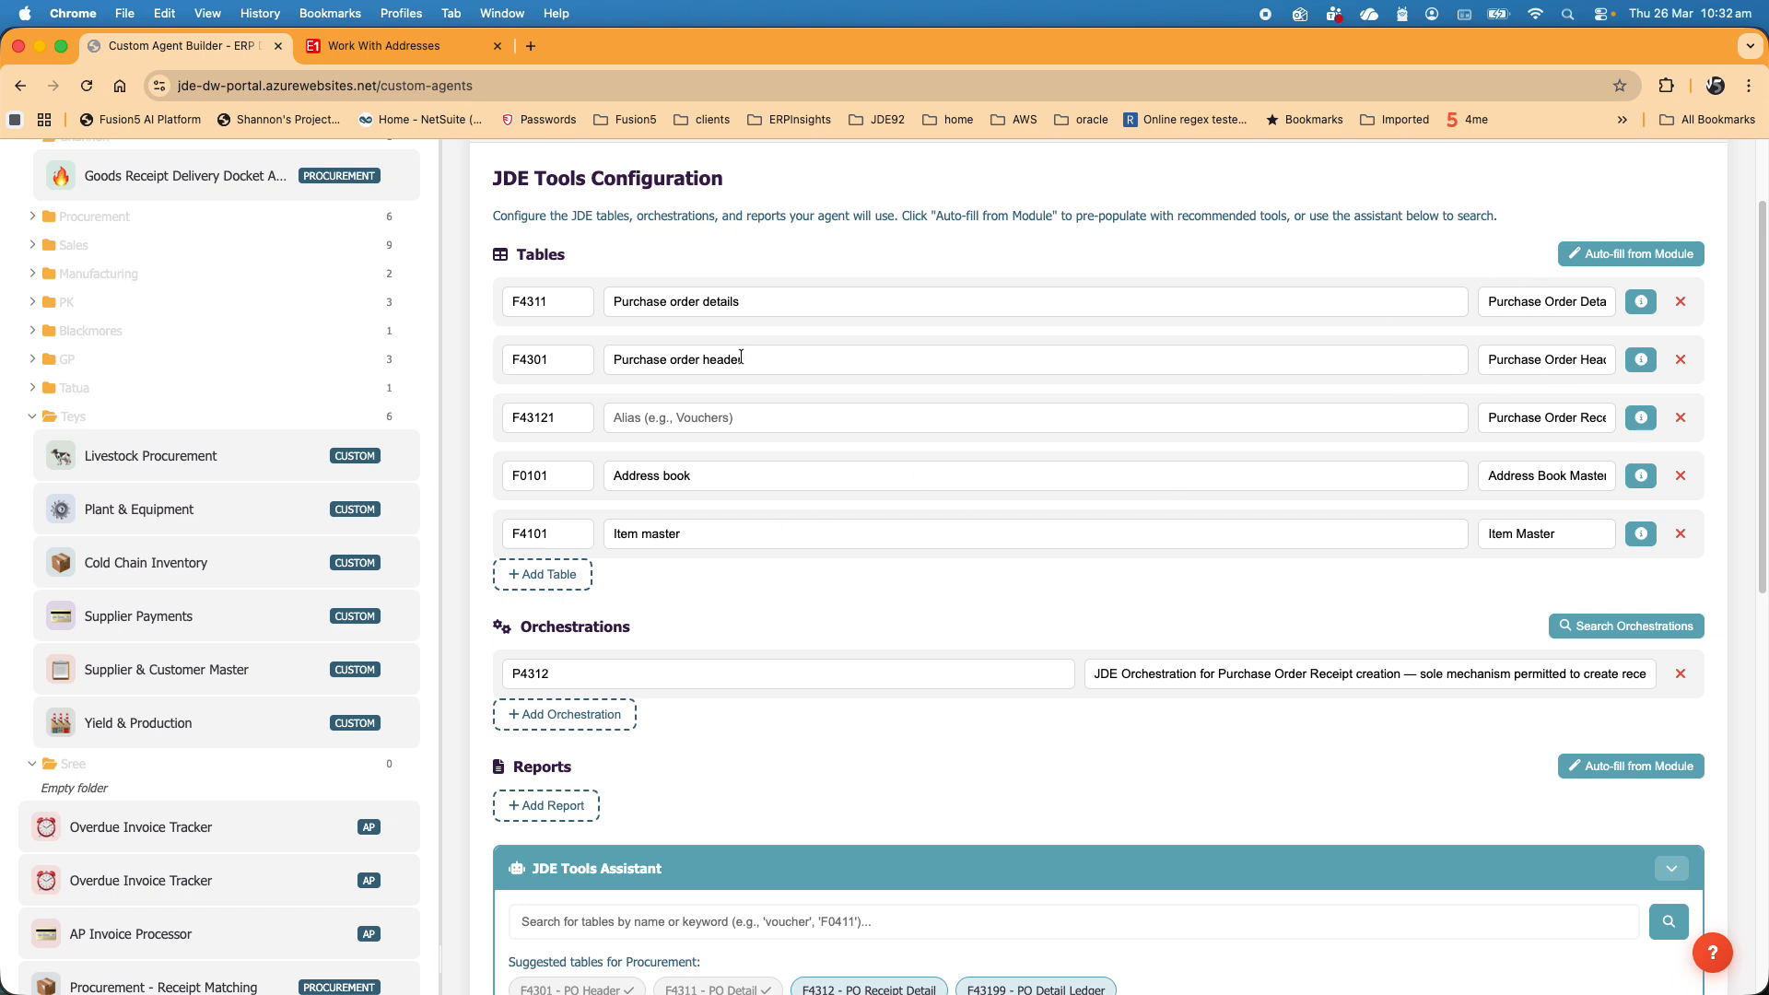
scroll(842, 655, "down", 3)
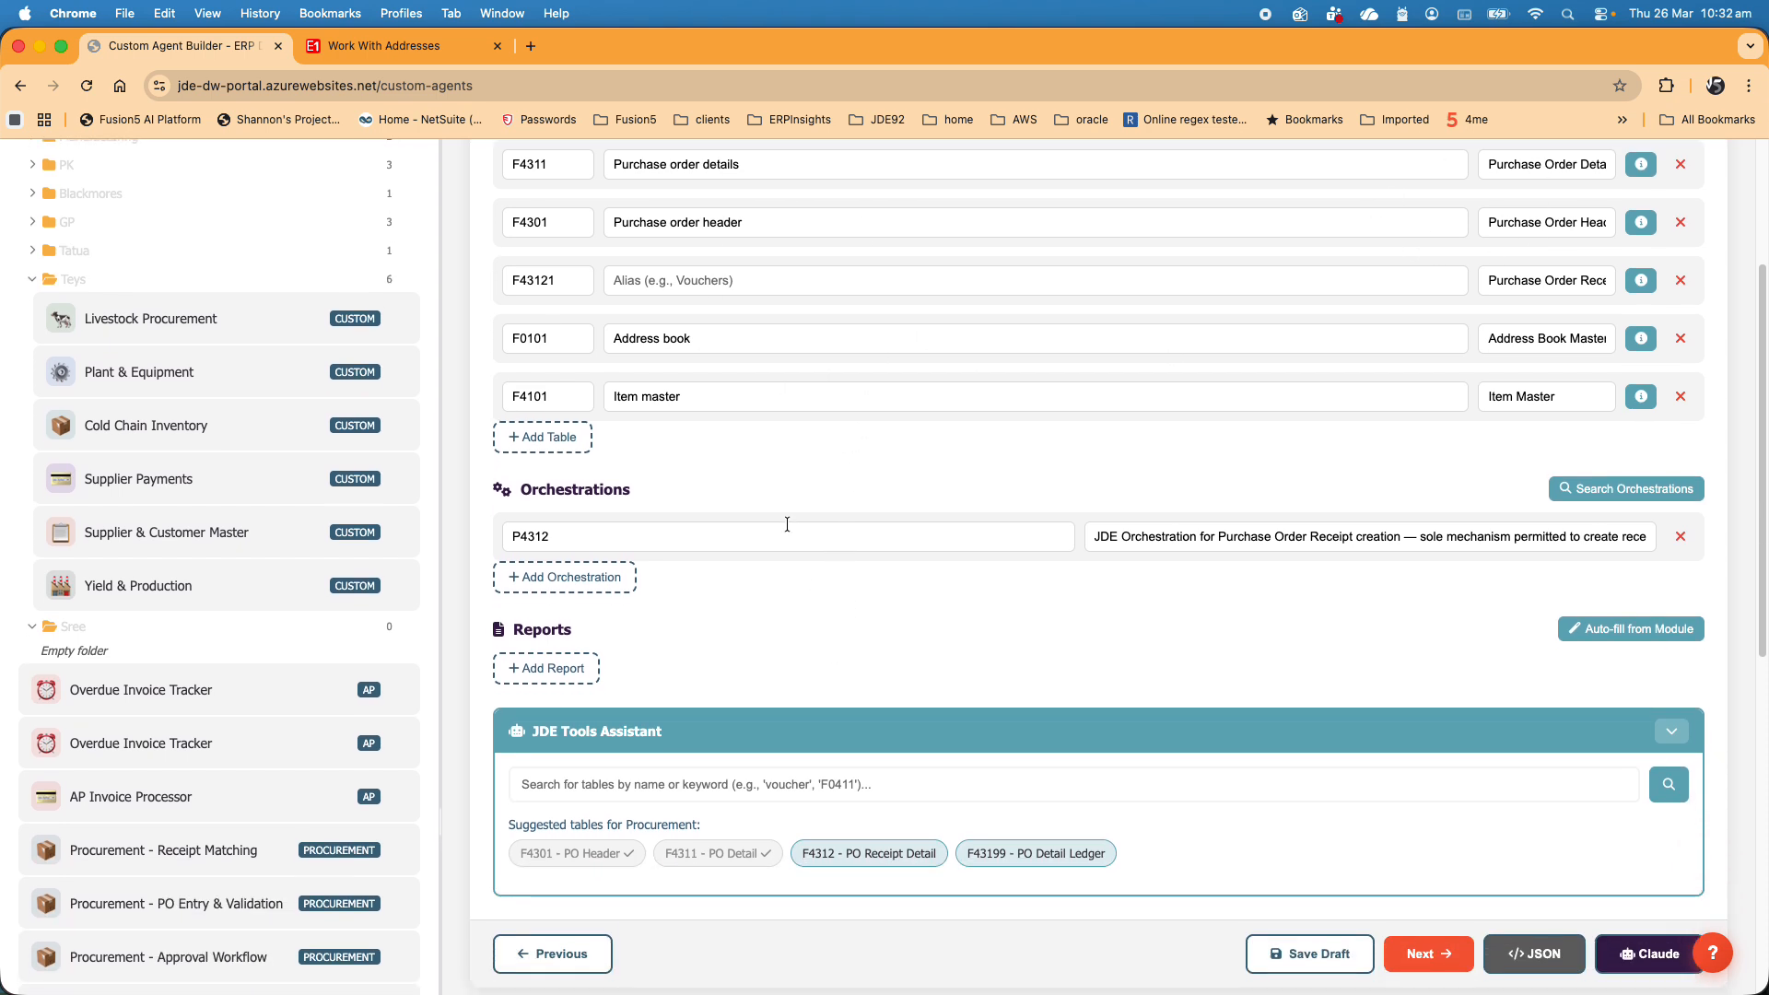
scroll(953, 682, "down", 5)
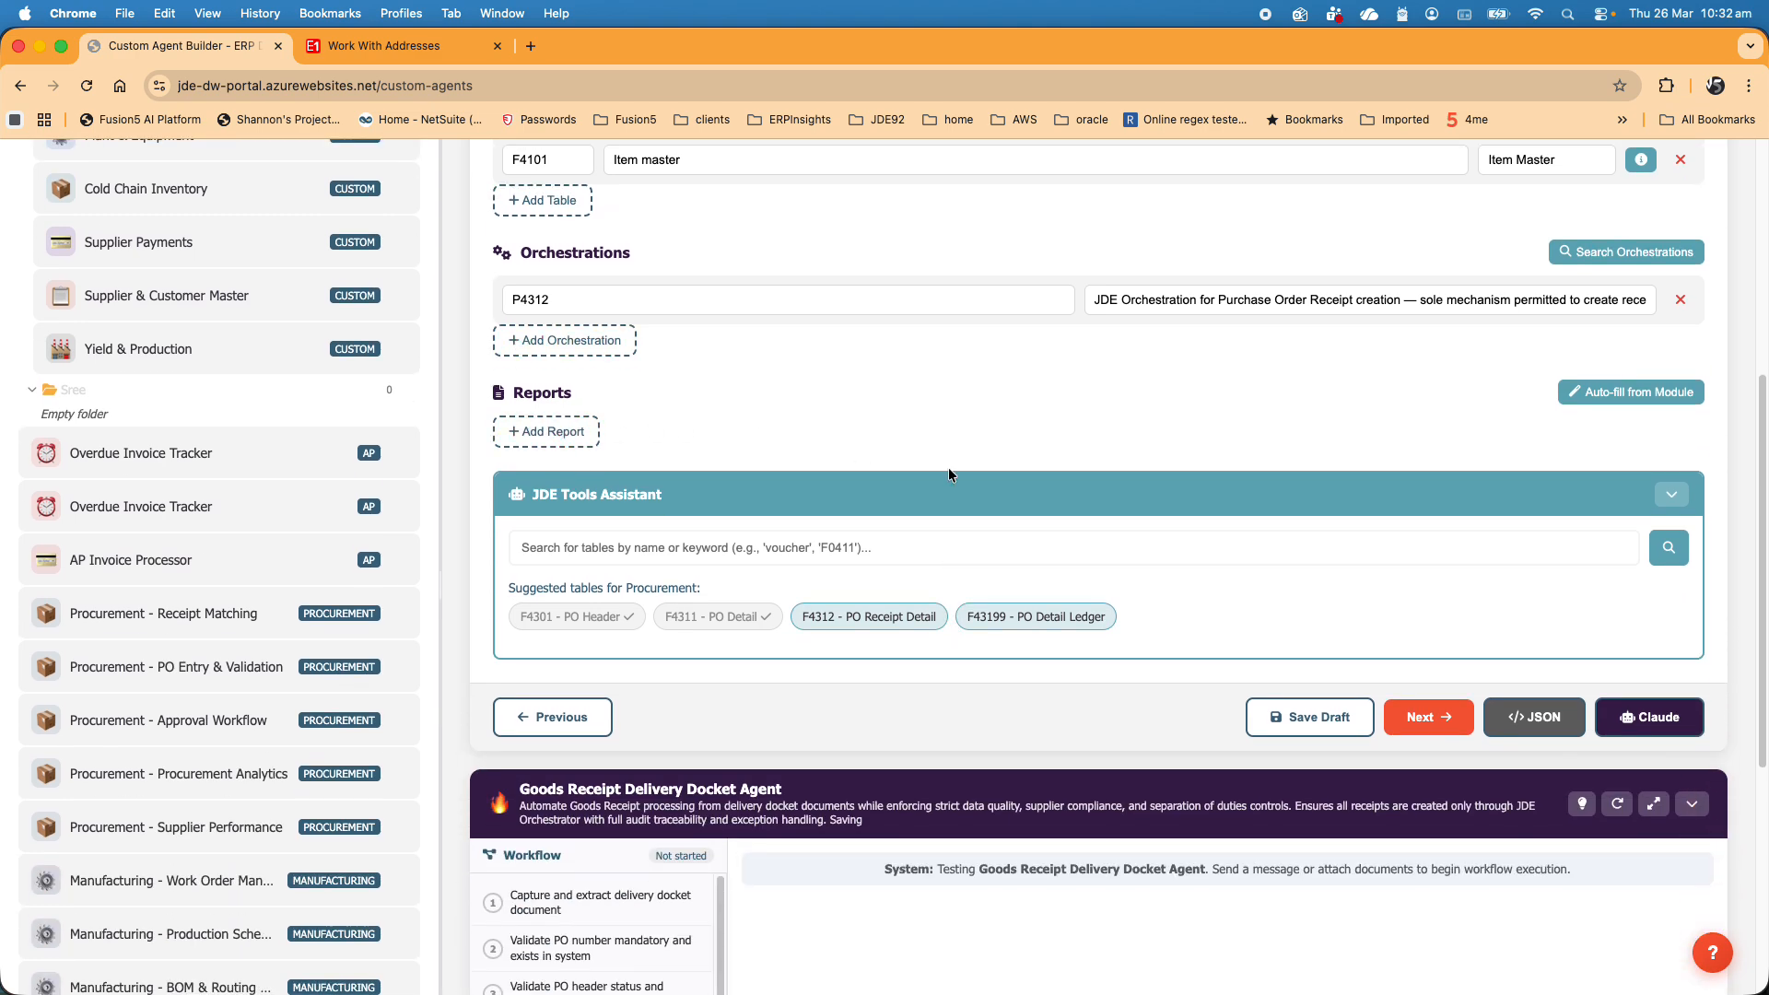
- Advance to the workflow stage and review the Delivery Docket Receipt Processing steps down to the agent's test chat
left_click(1428, 716)
scroll(962, 555, "down", 3)
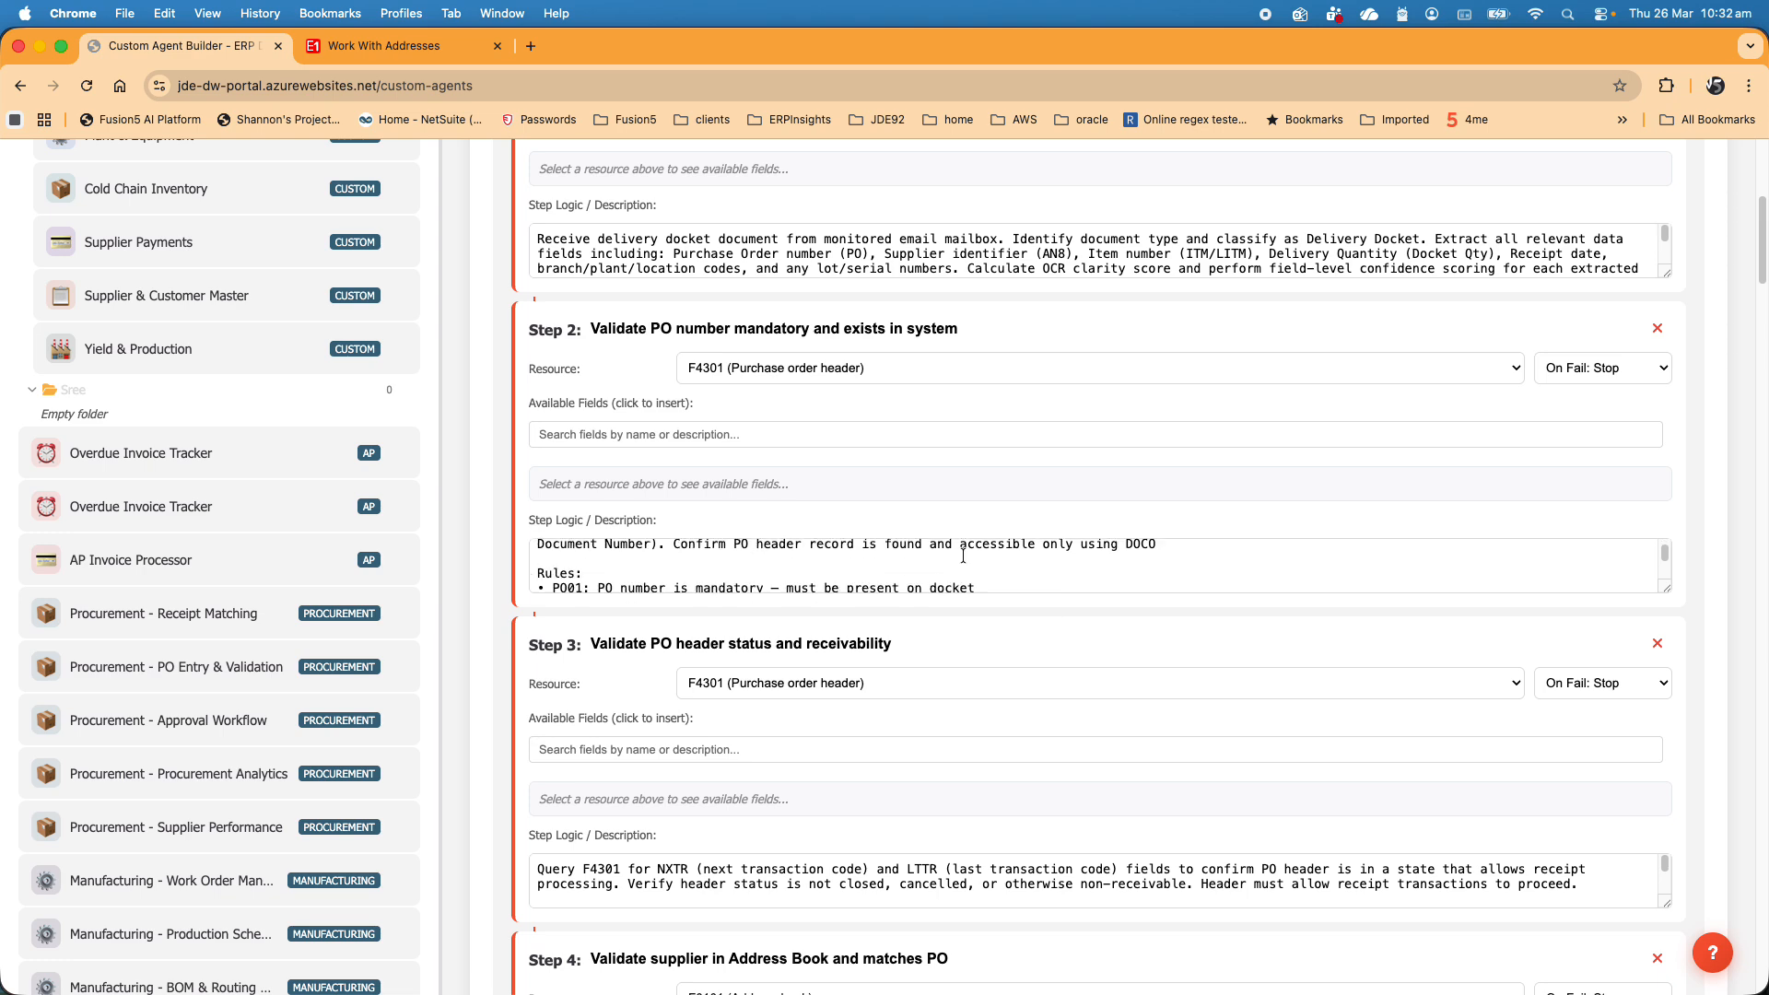
scroll(962, 555, "down", 12)
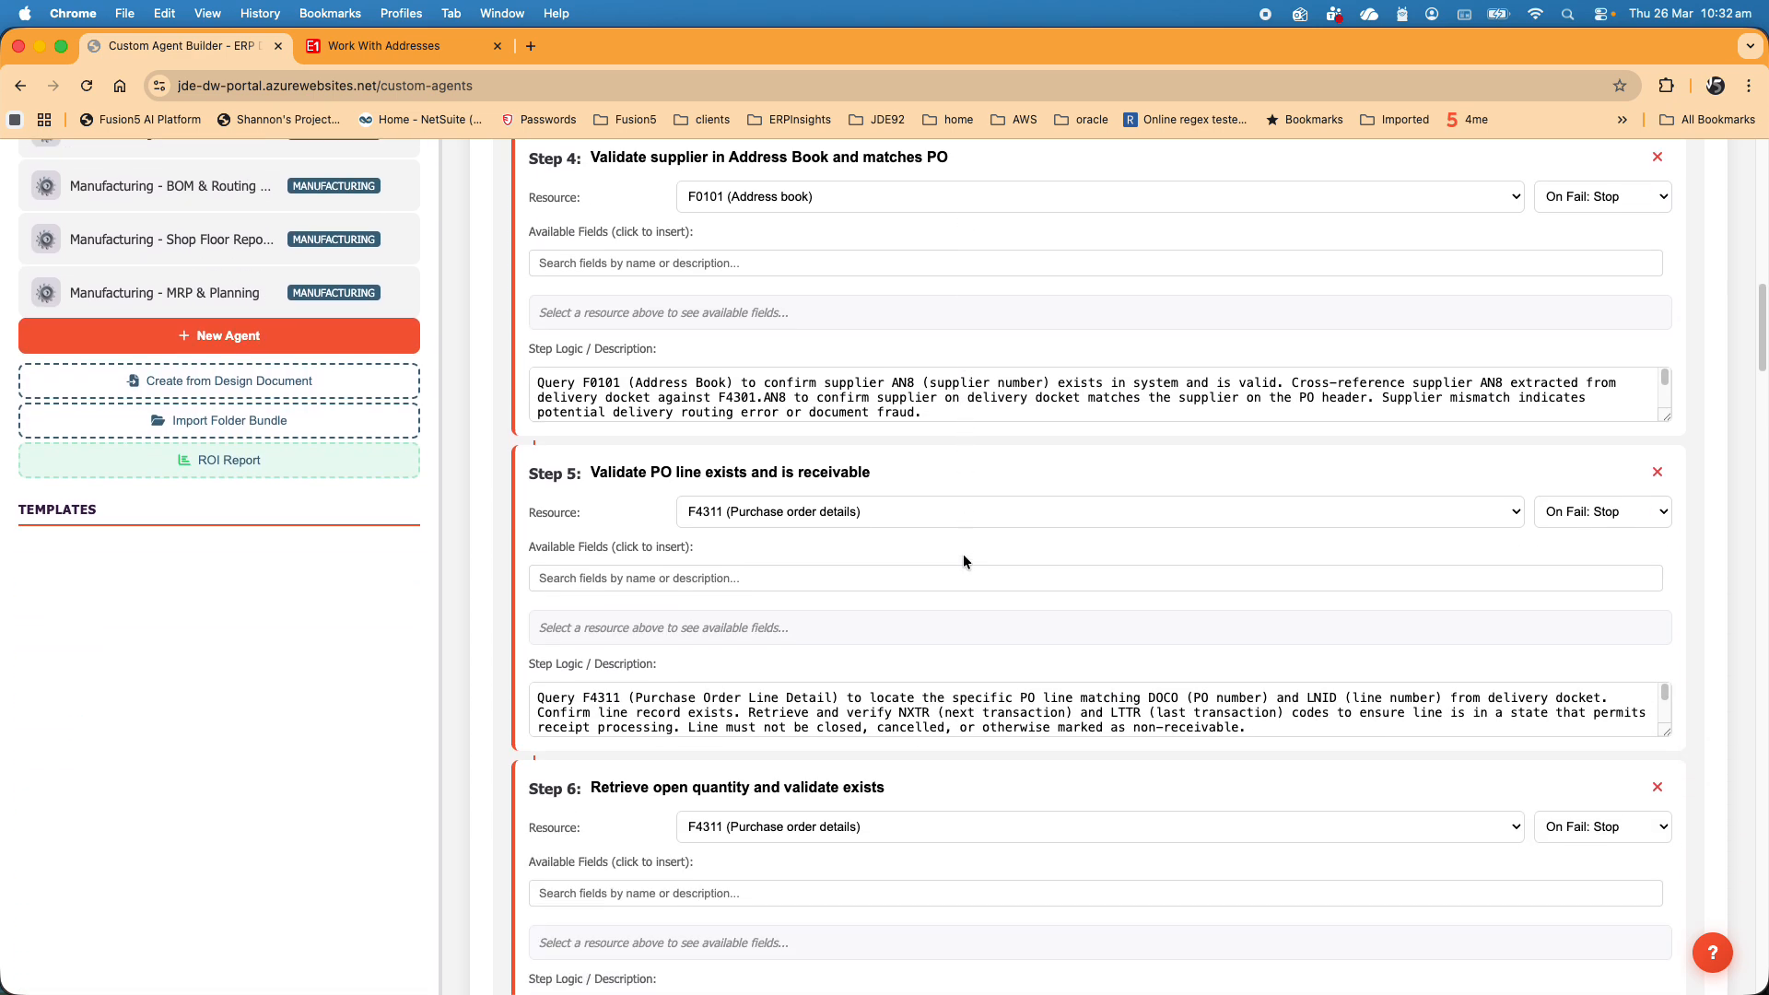
scroll(963, 556, "down", 12)
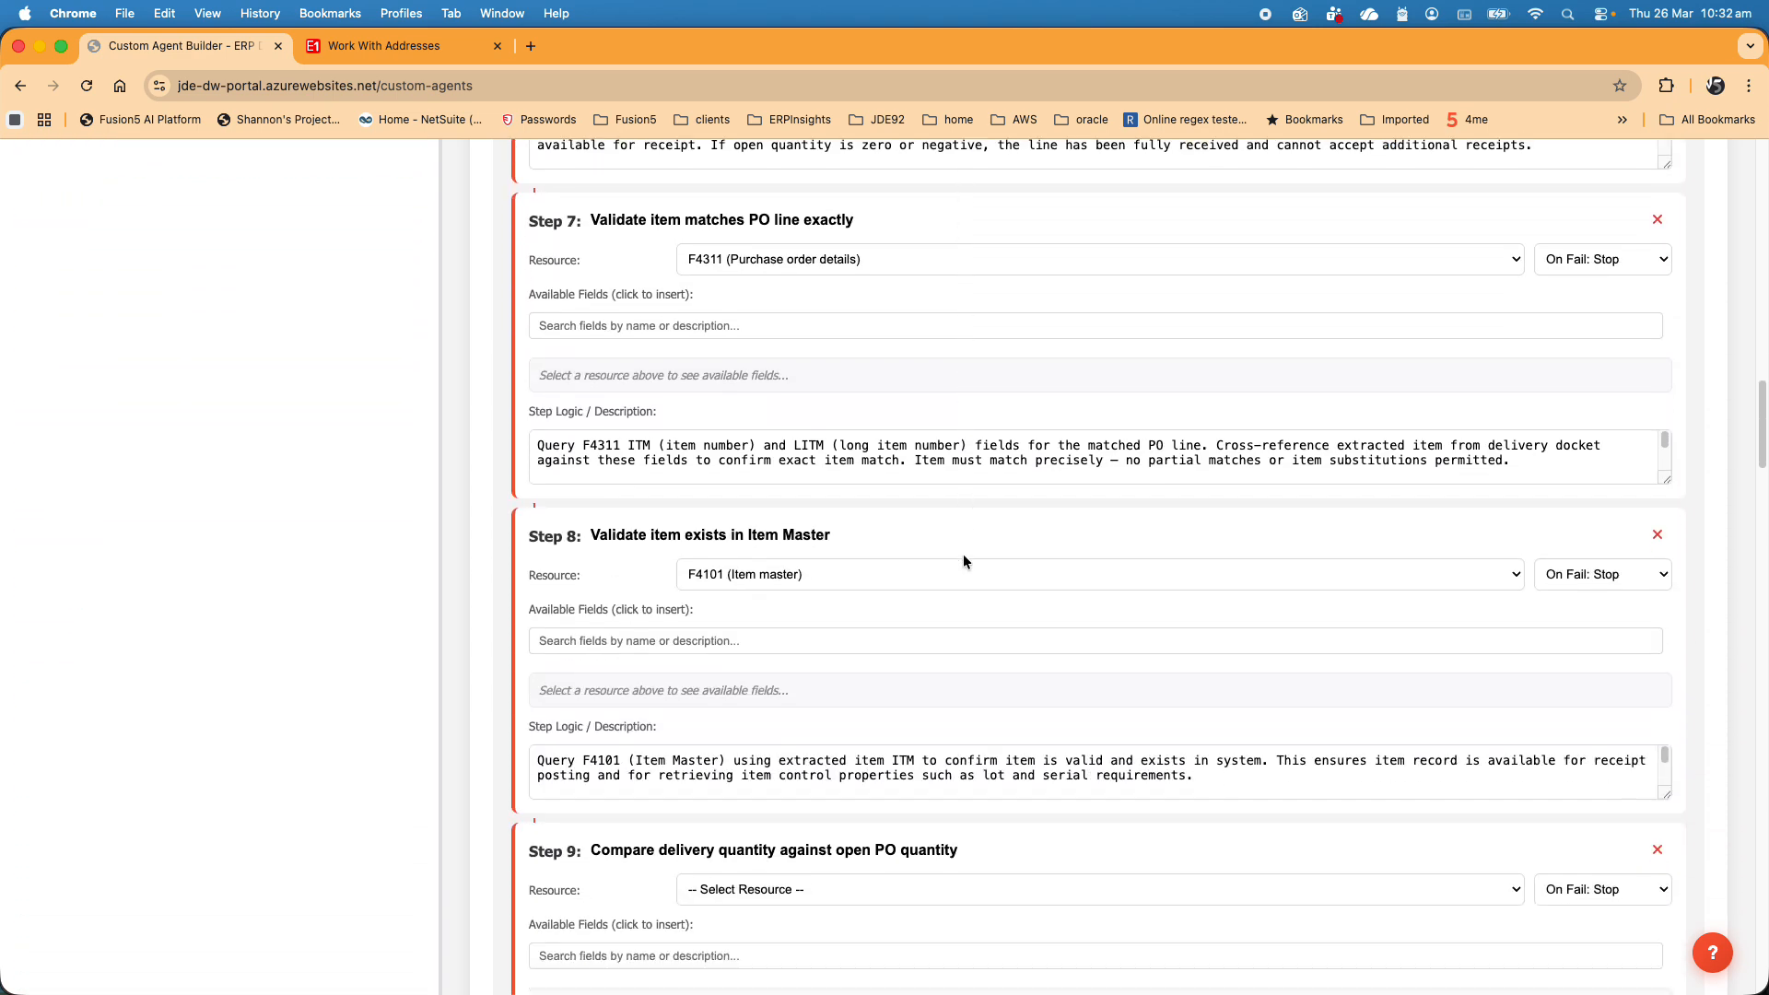
scroll(964, 556, "down", 3)
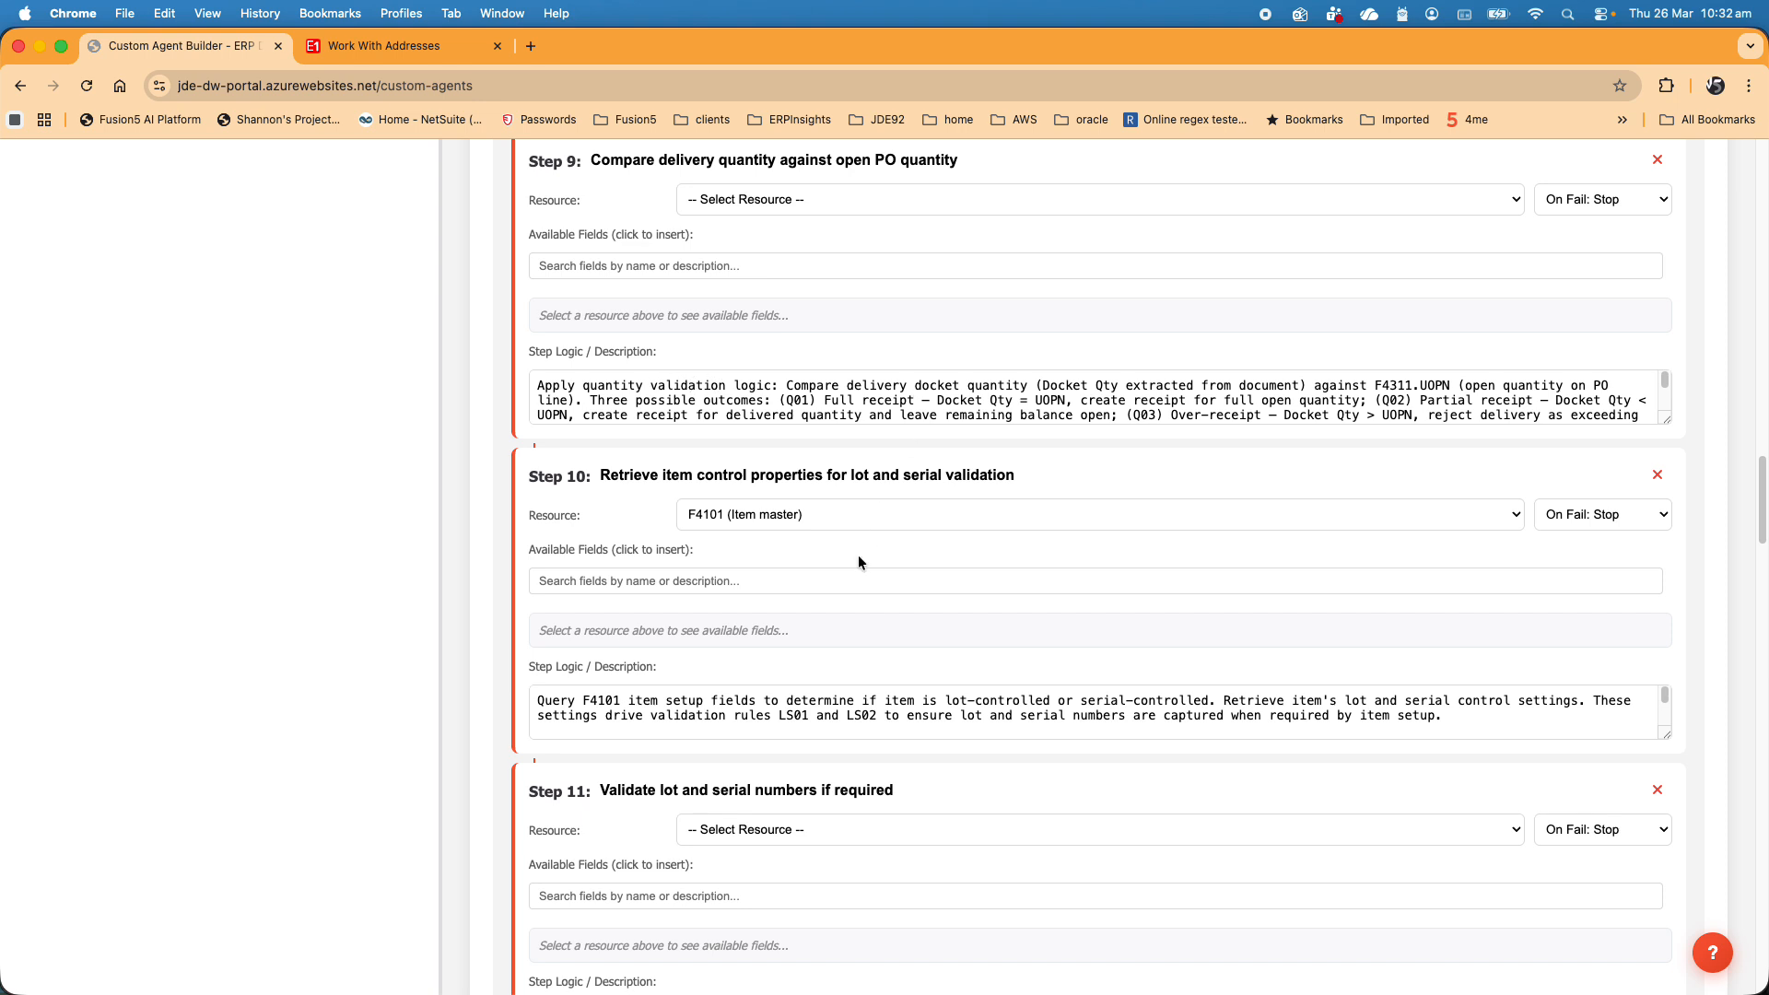
scroll(859, 557, "down", 1)
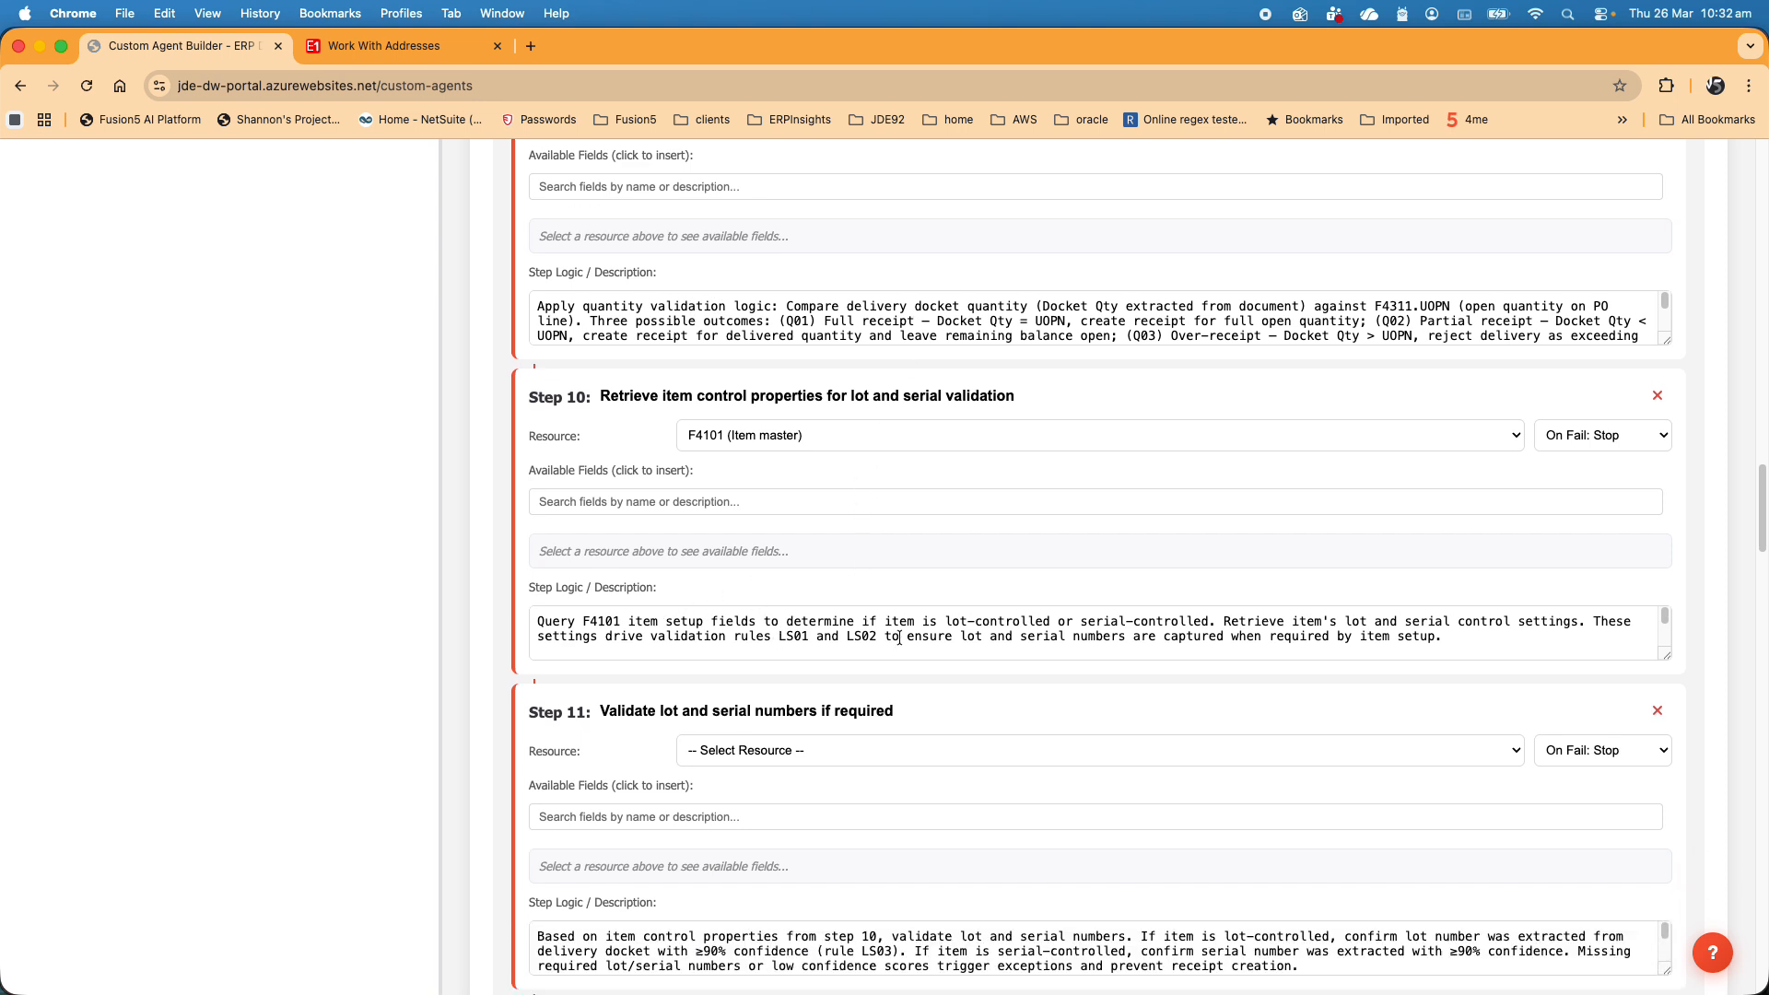
scroll(969, 642, "down", 7)
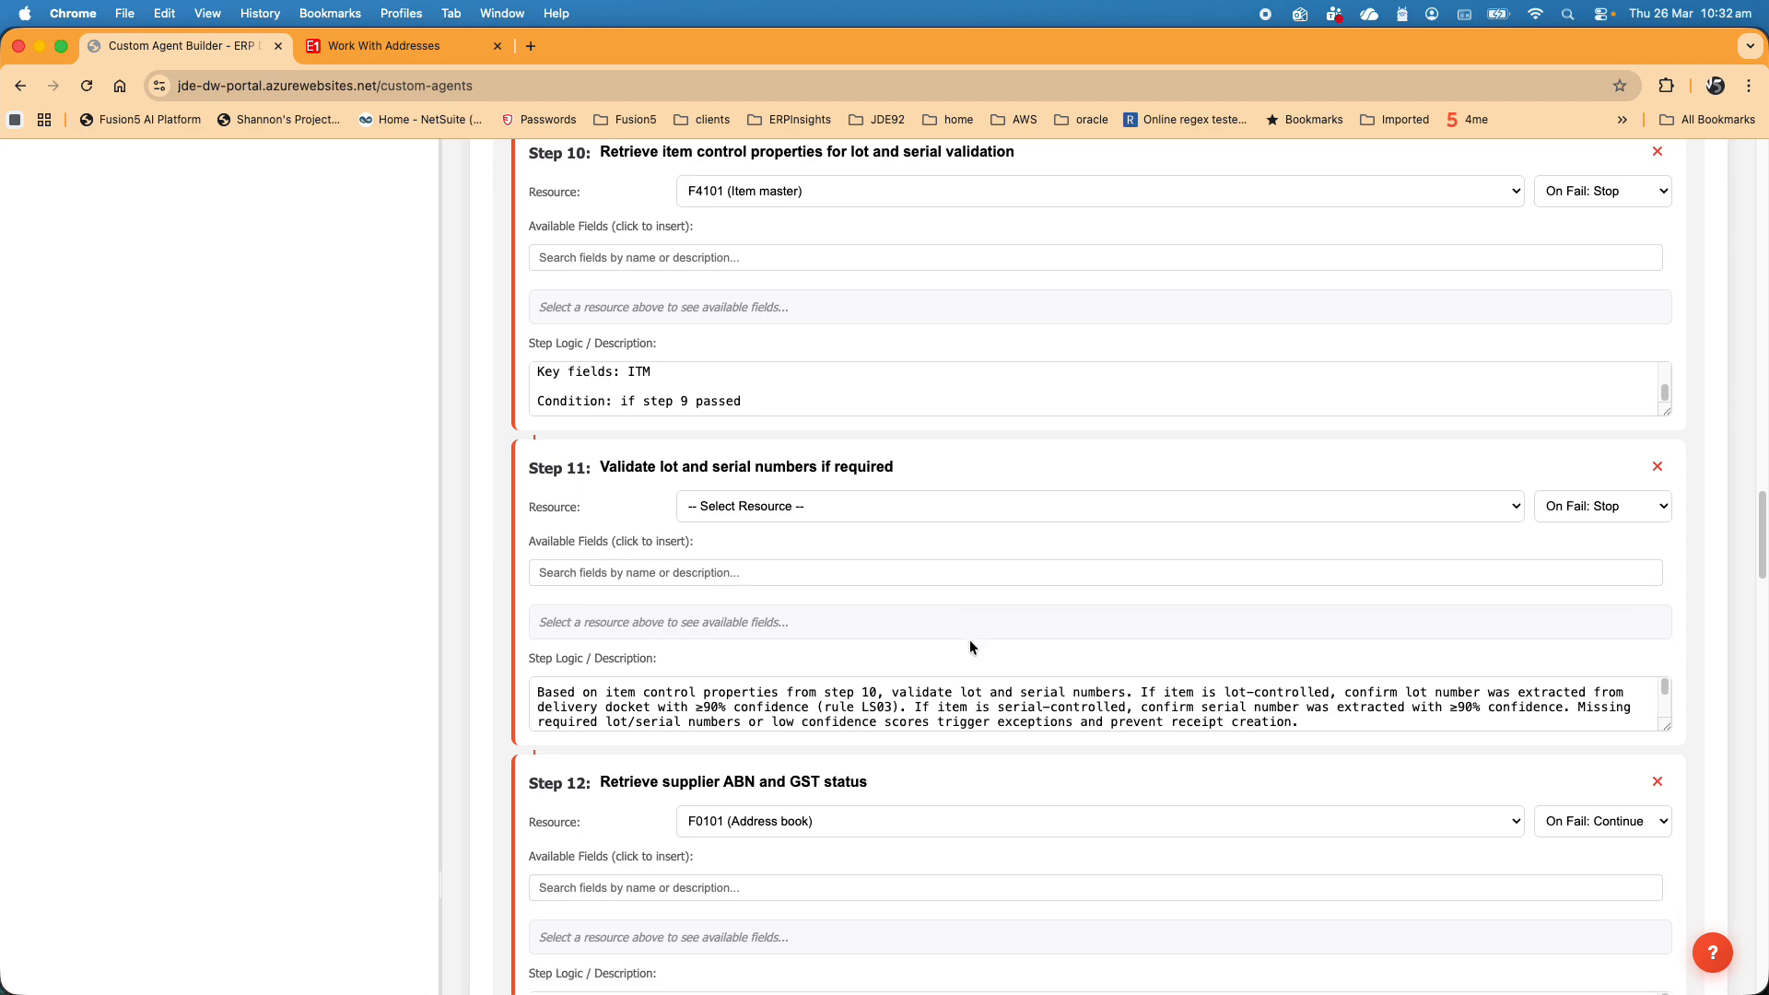
scroll(969, 645, "down", 20)
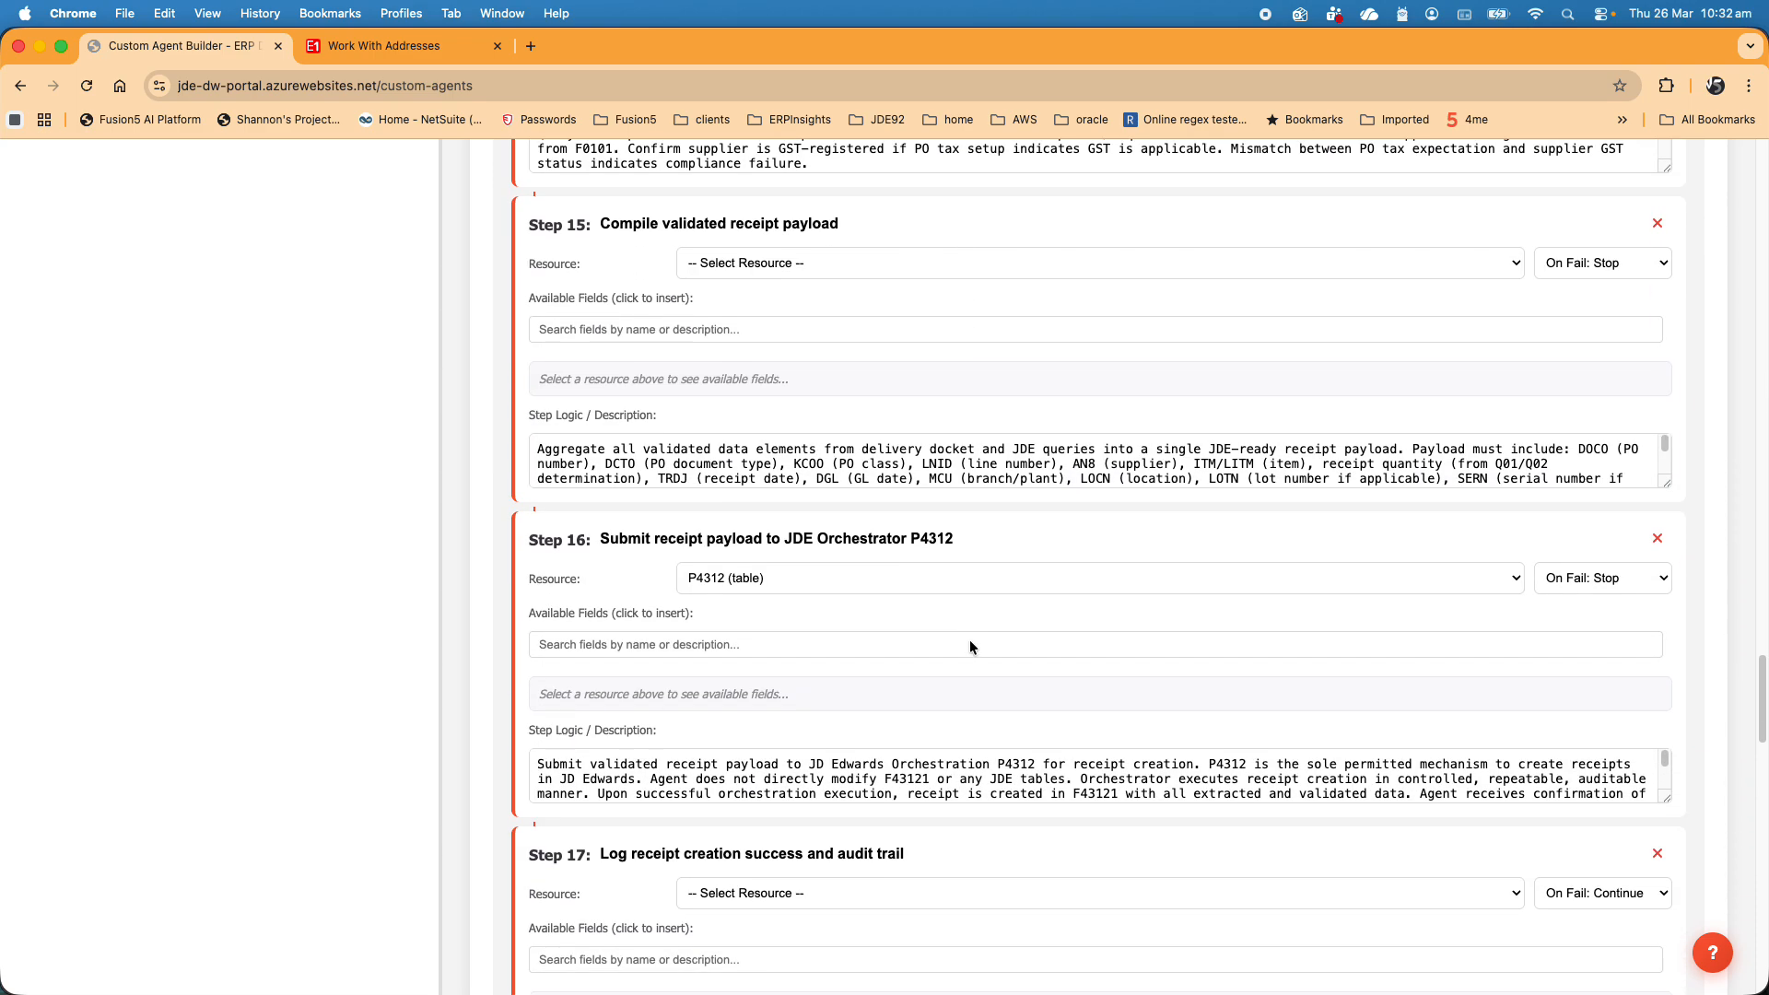
scroll(969, 641, "down", 20)
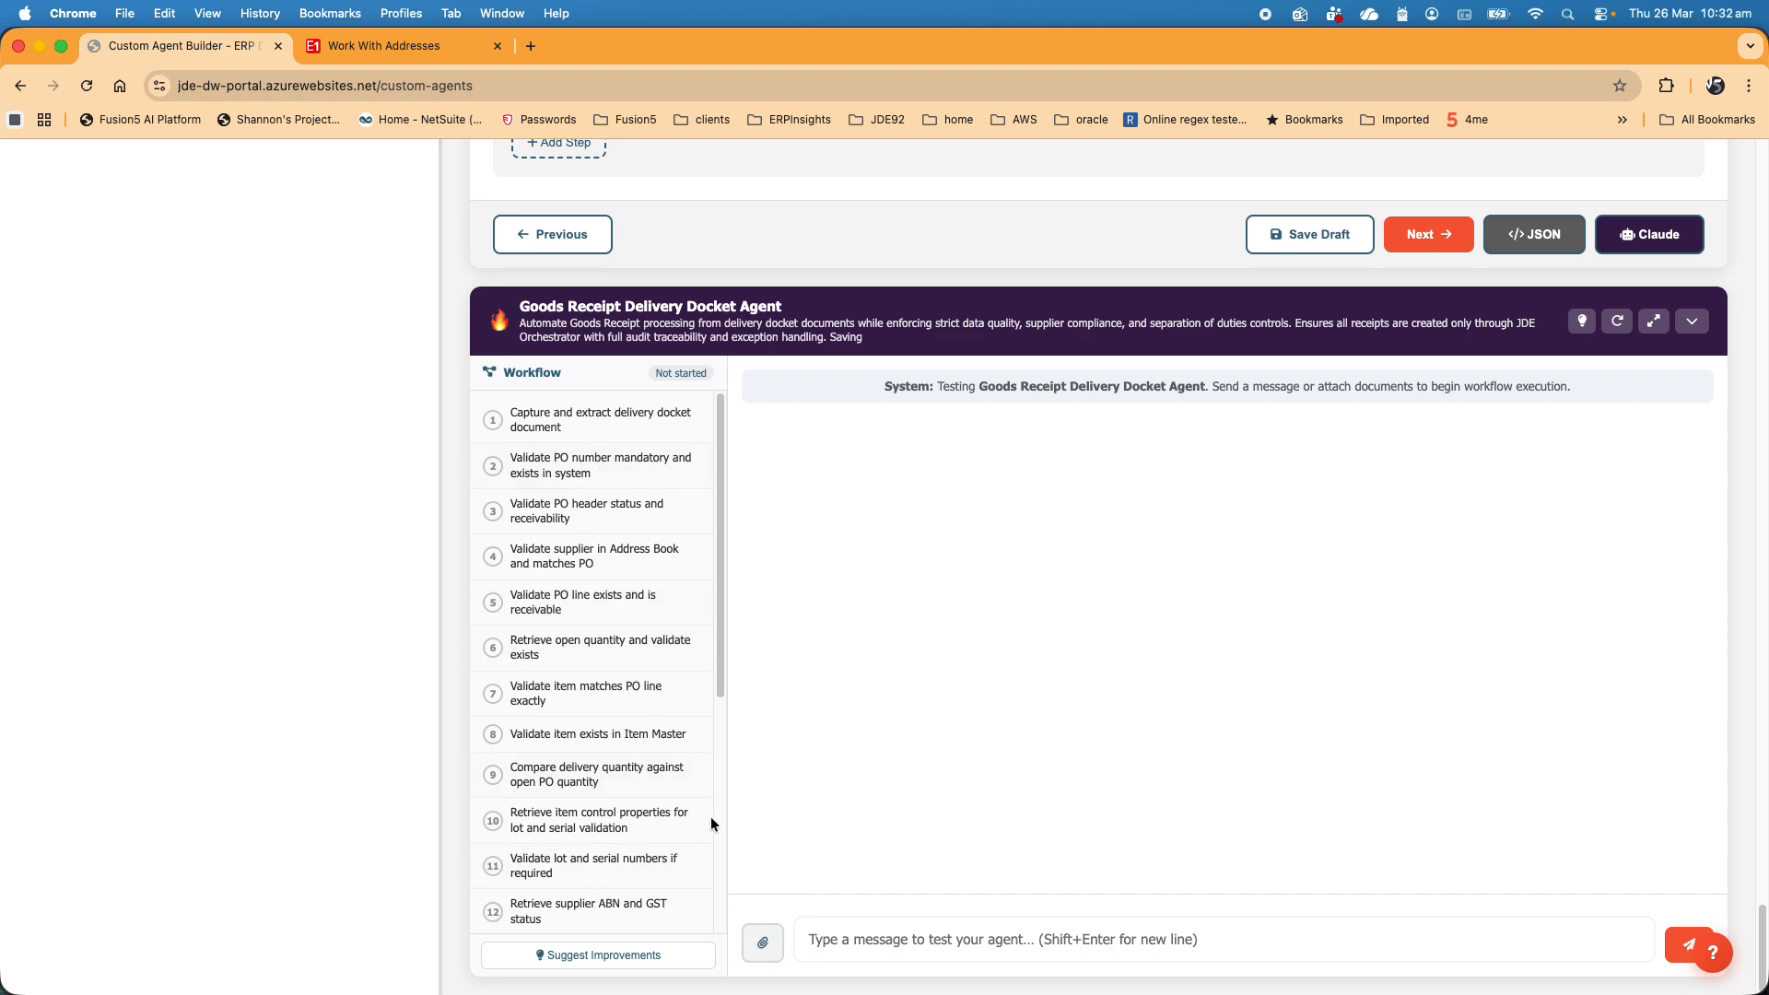
- View the document attachment picker in the agent's test chat, cancel it, and return to the workflow's first step
left_click(763, 942)
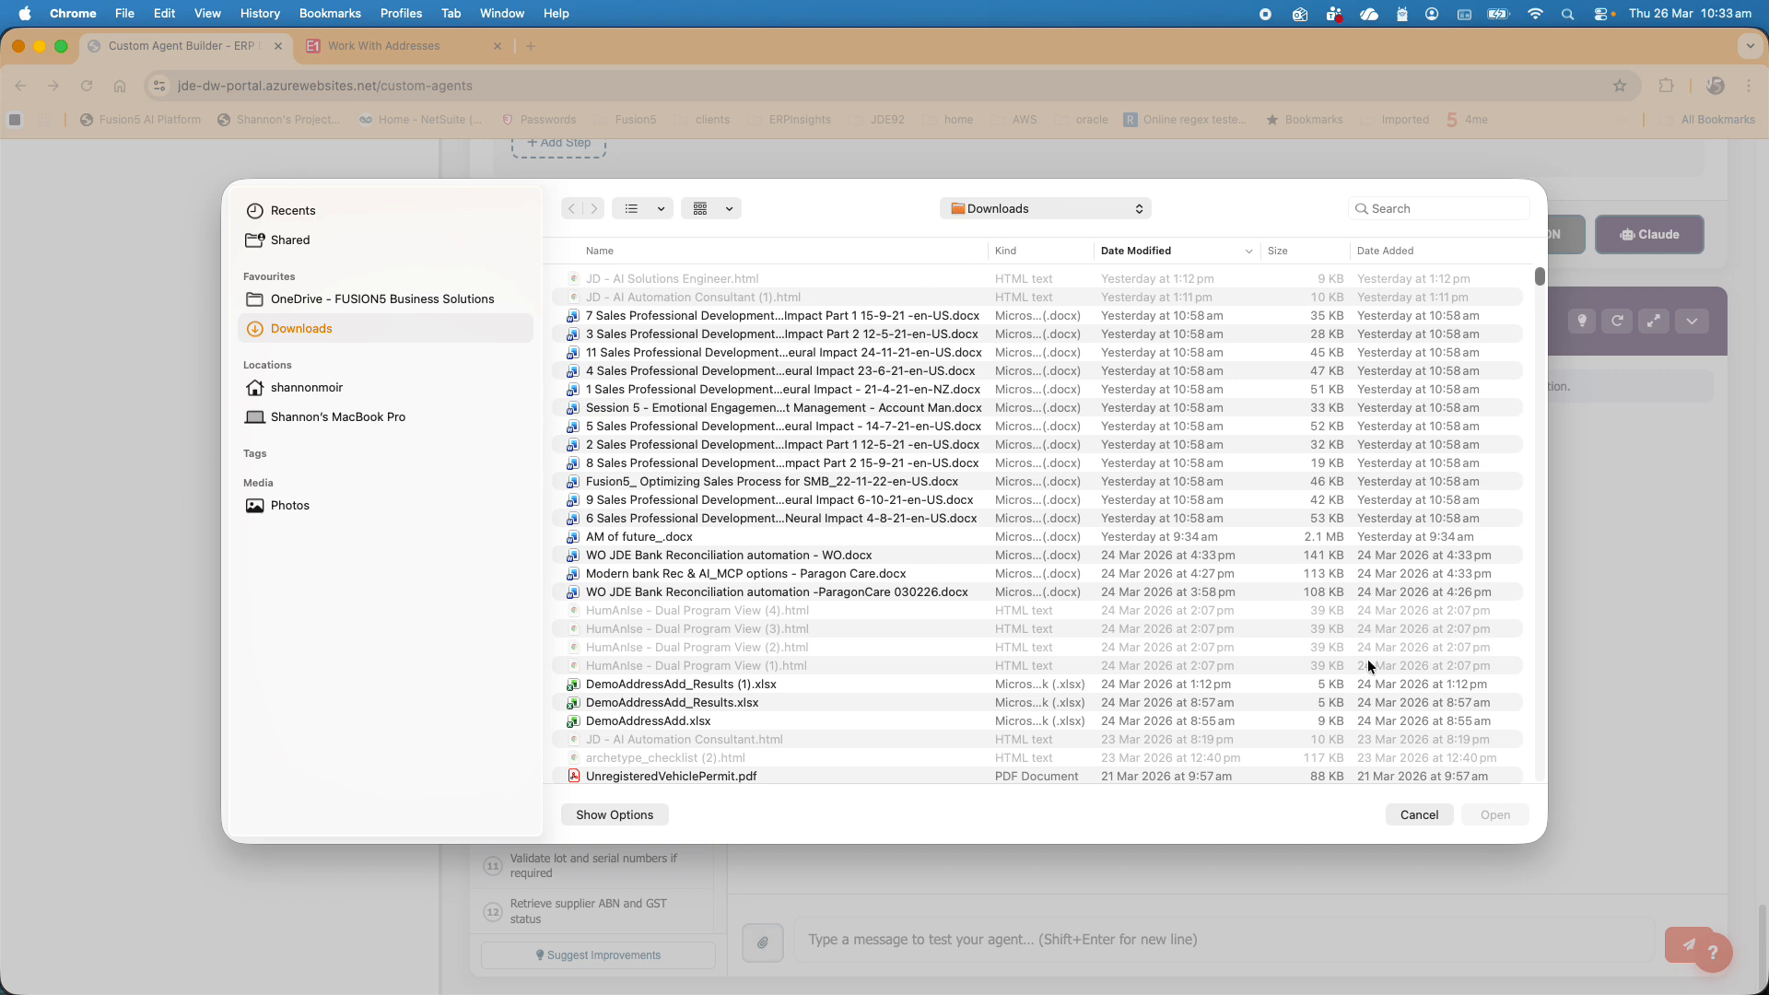
left_click(1418, 815)
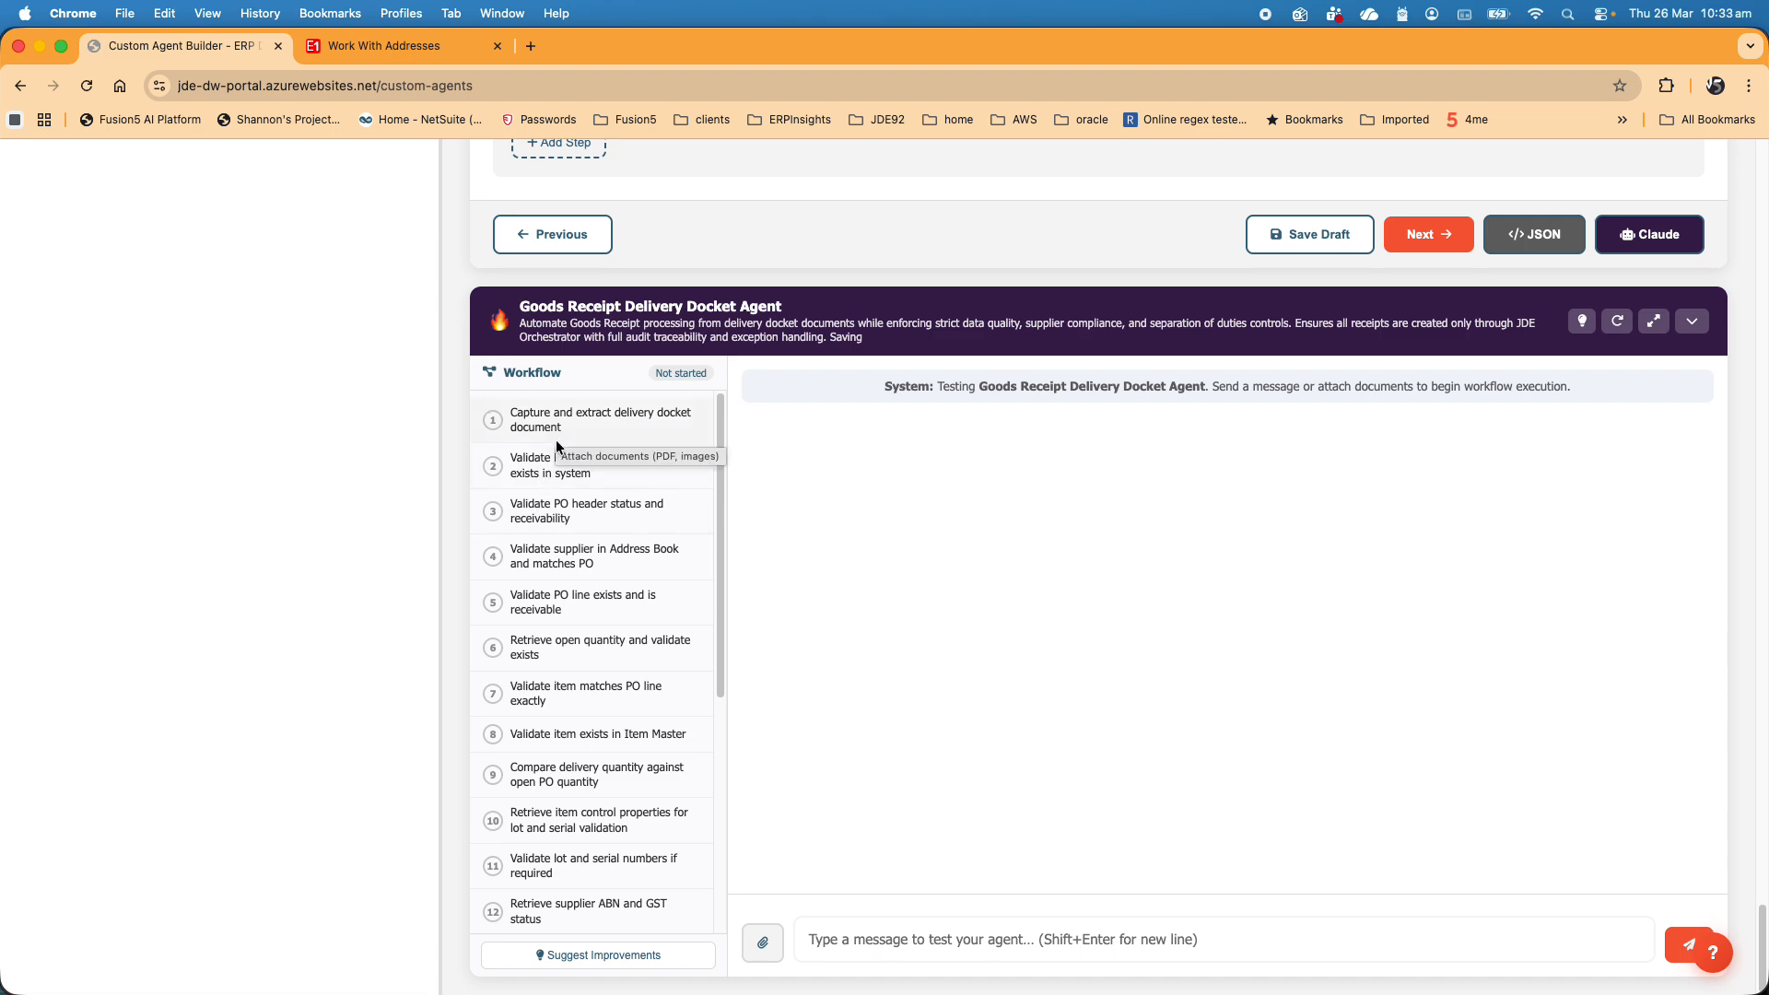
scroll(573, 566, "down", 15)
scroll(573, 833, "up", 15)
scroll(903, 752, "up", 20)
scroll(903, 744, "up", 10)
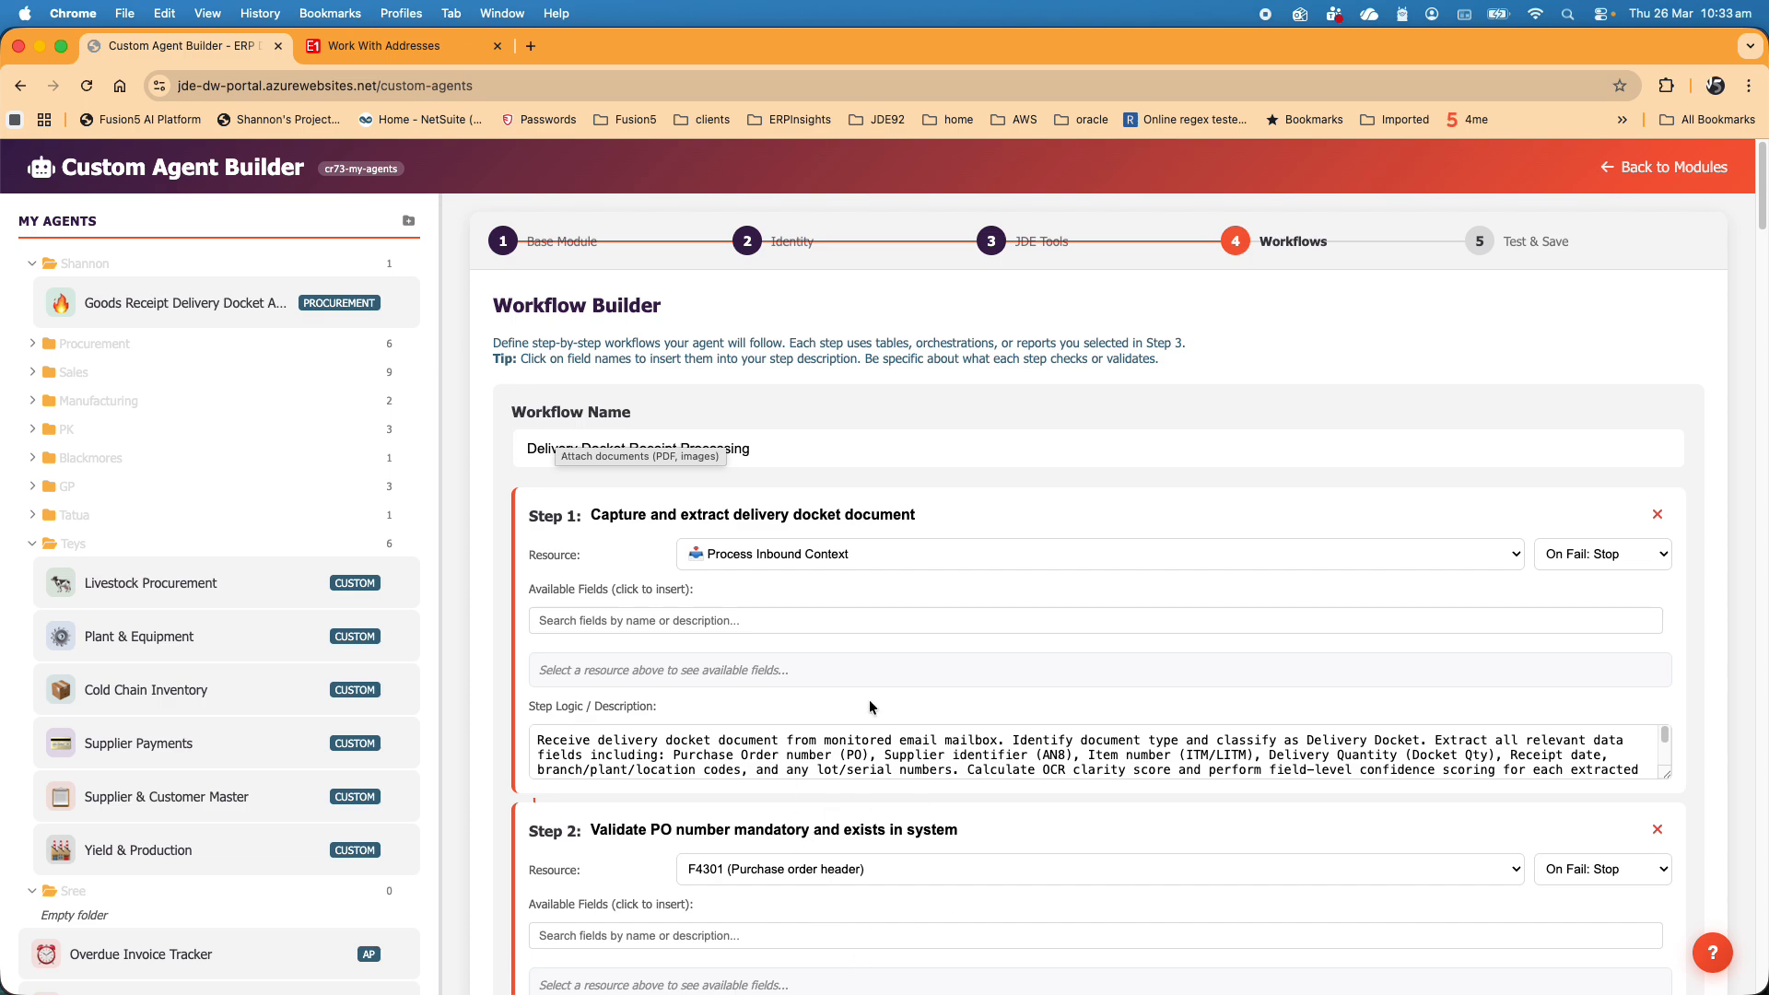
scroll(898, 704, "down", 7)
scroll(897, 703, "up", 7)
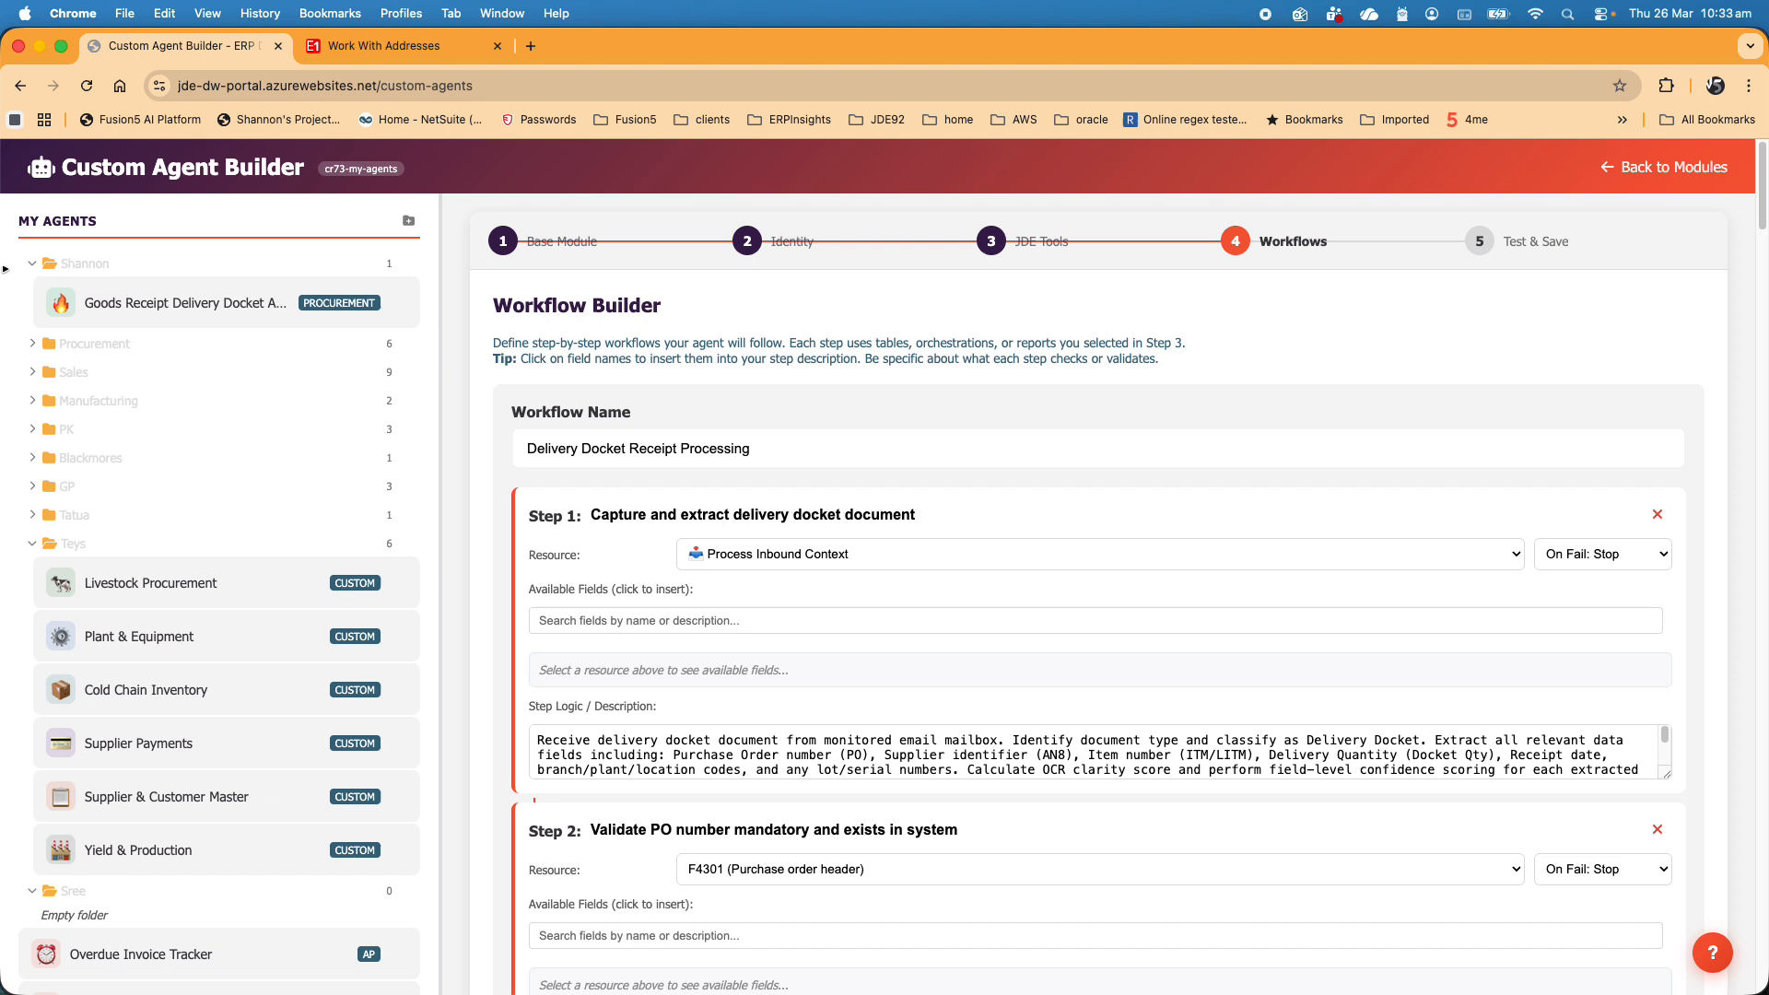
- Collapse the first folder and the Teys folder in the list of custom agents
left_click(32, 263)
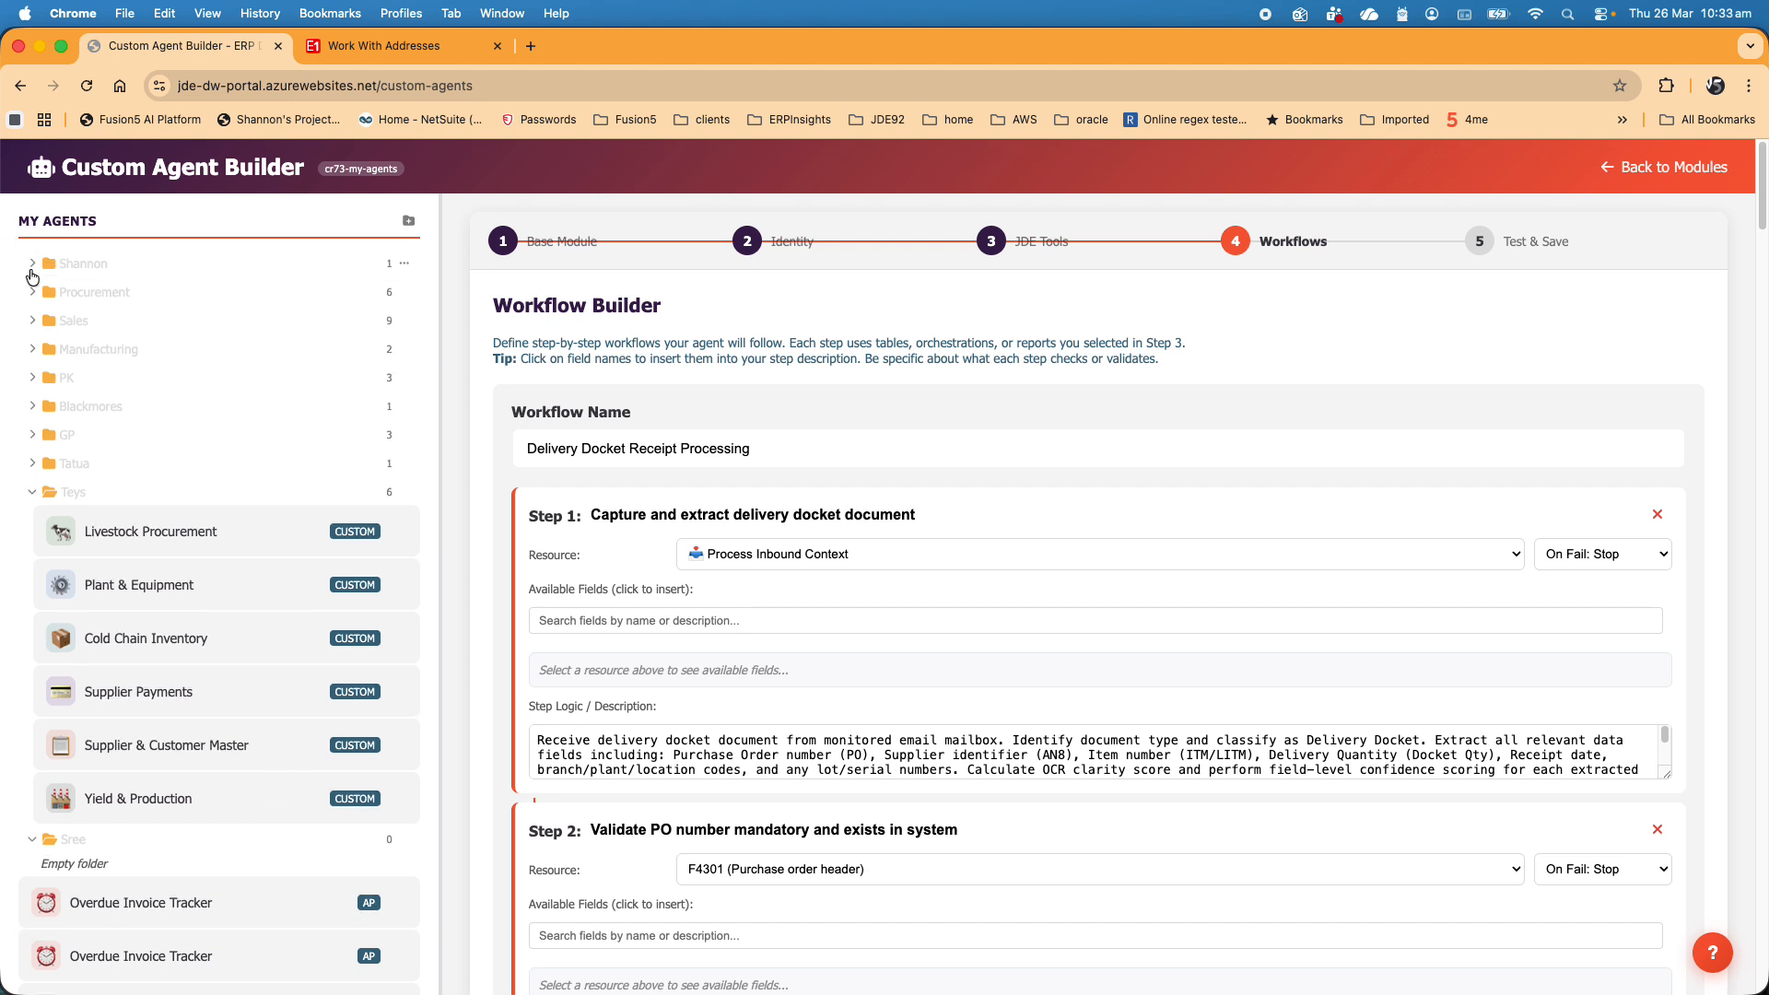
left_click(33, 501)
left_click(30, 525)
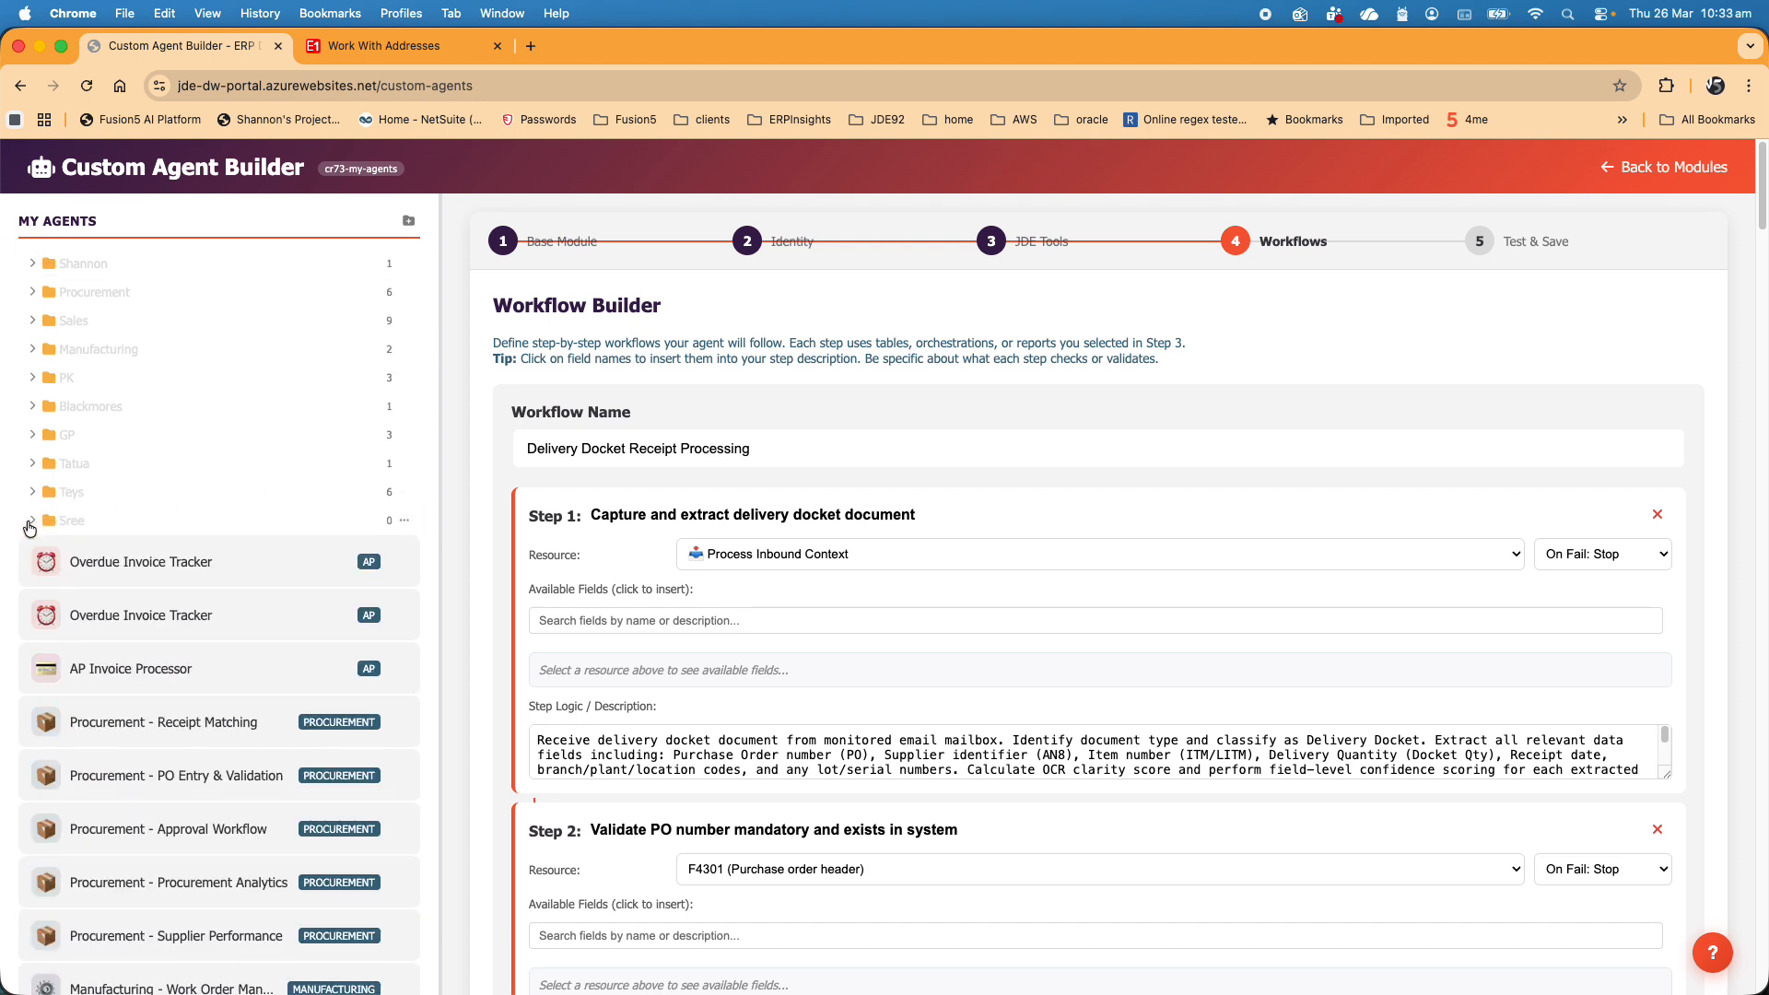
left_click(30, 526)
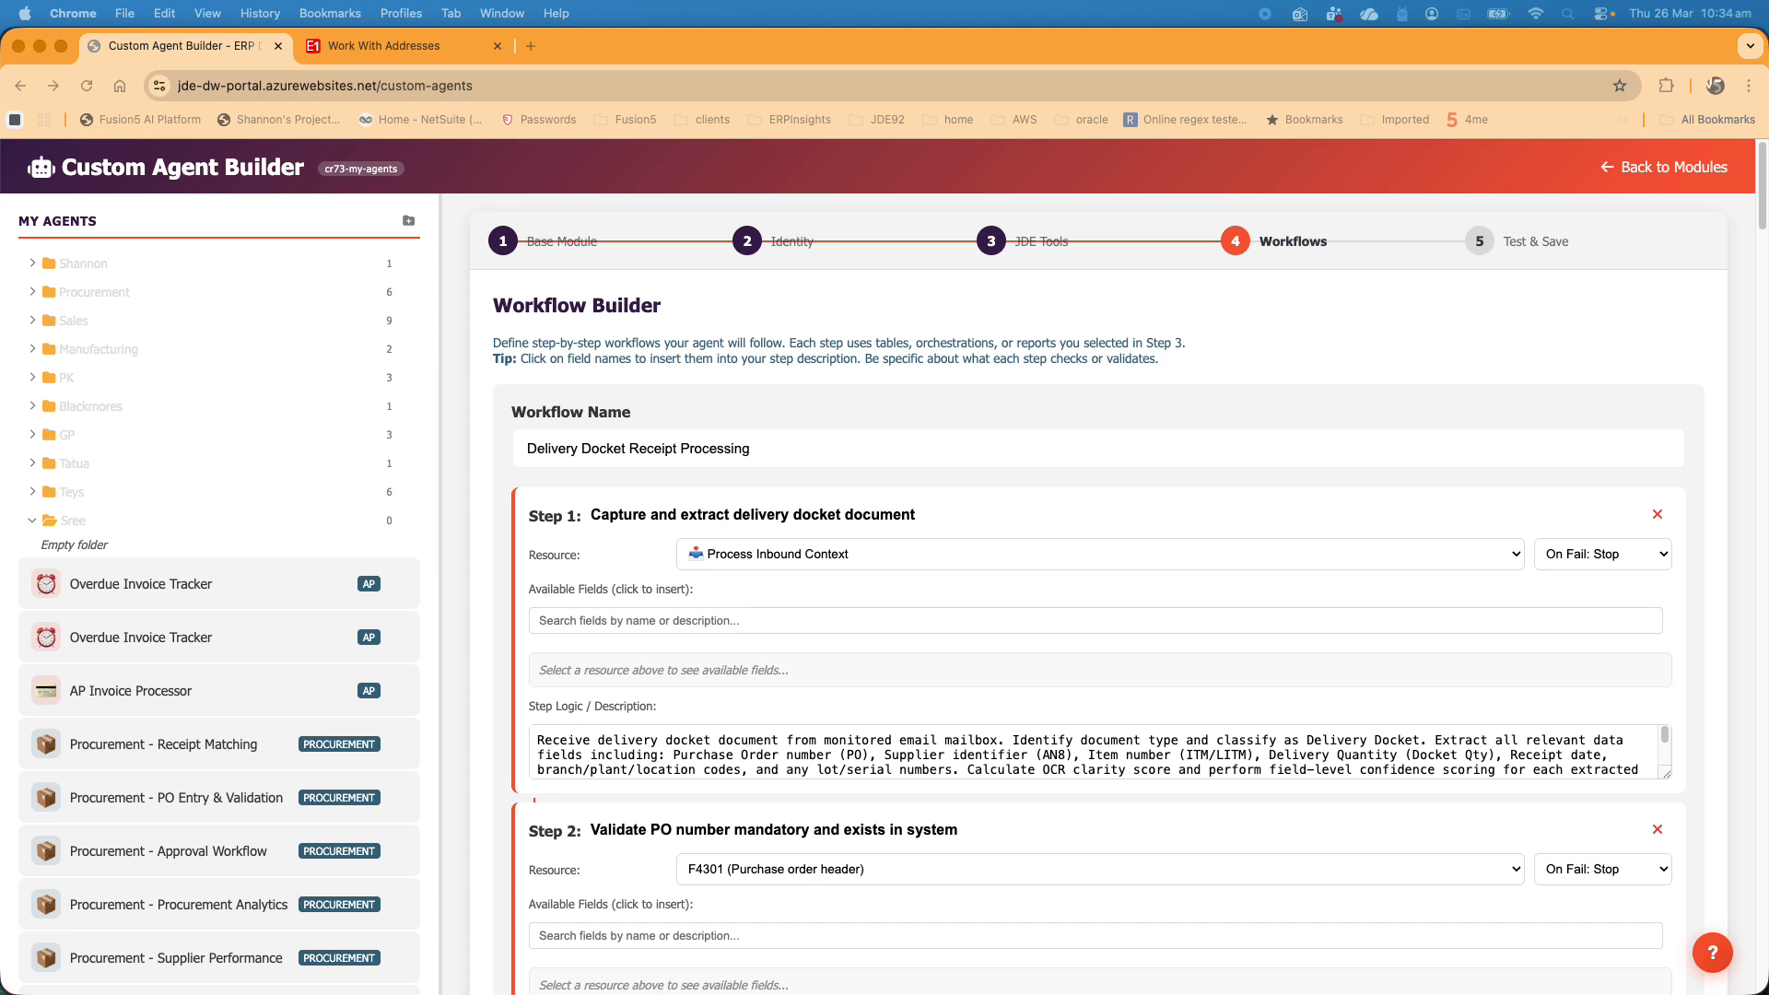
left_click(335, 310)
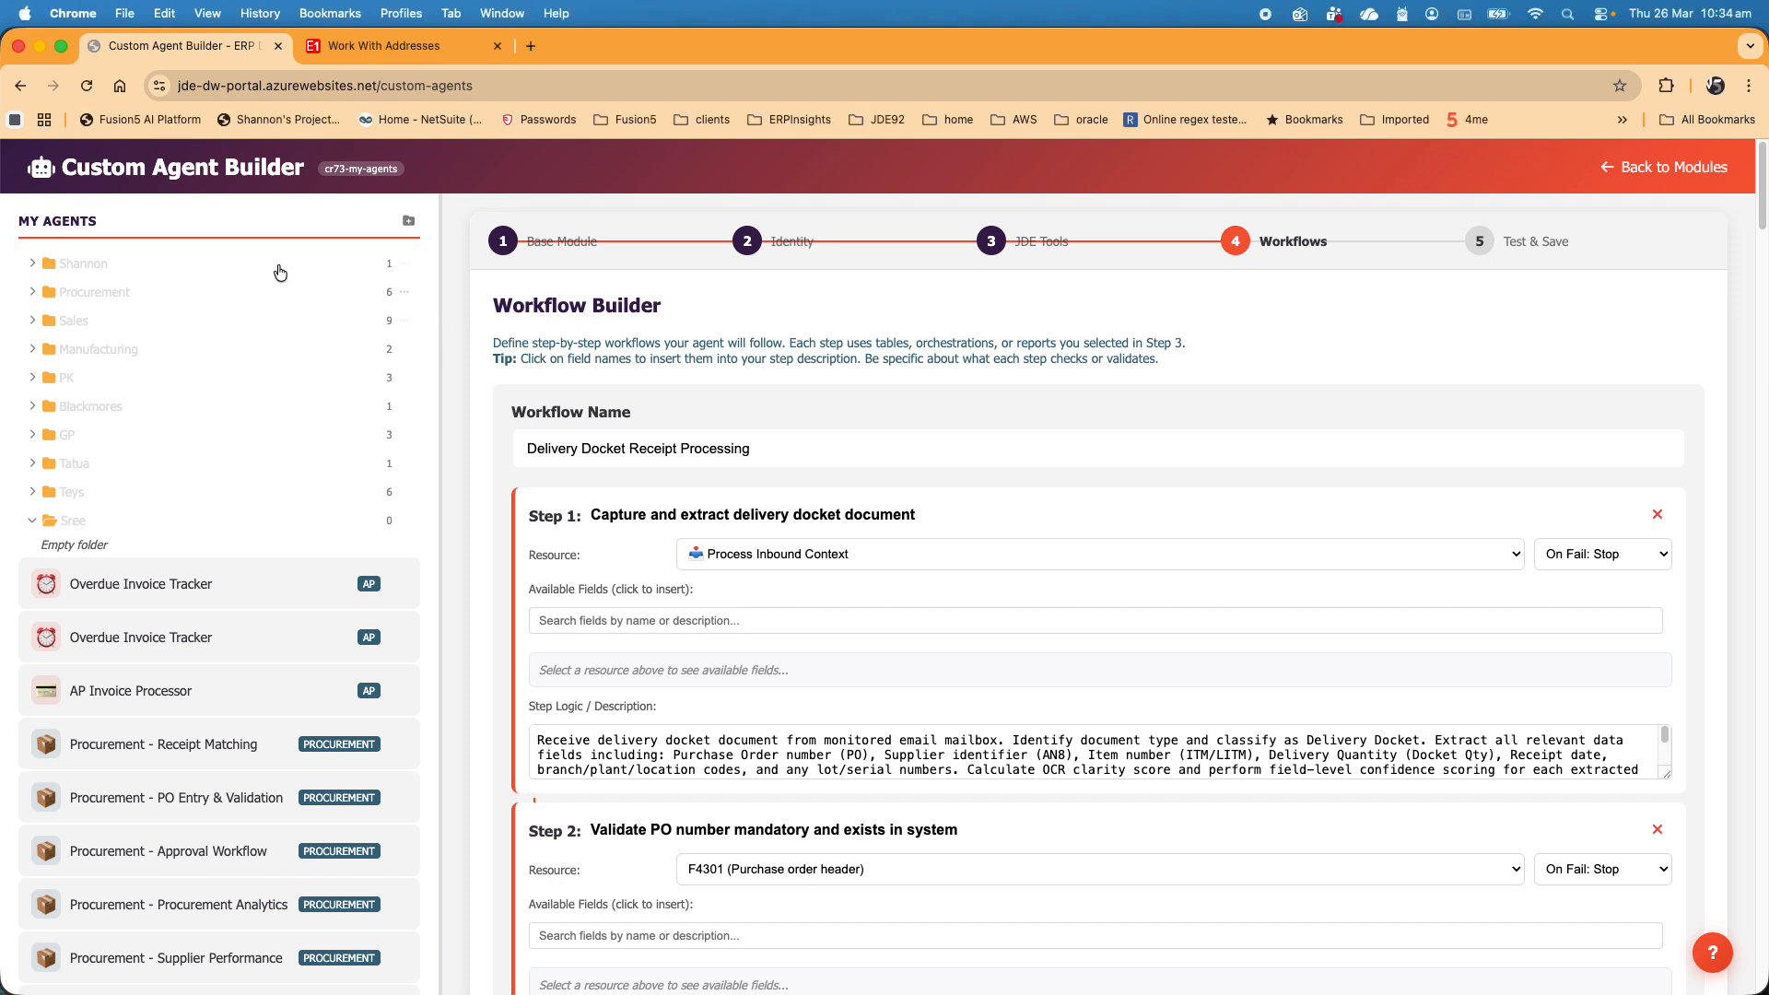
- Start a new agent from a design document, uploading Receipt Spec.docx from the OneDrive Customer0 folder and analyzing it
scroll(210, 497, "down", 8)
scroll(210, 497, "down", 2)
left_click(258, 374)
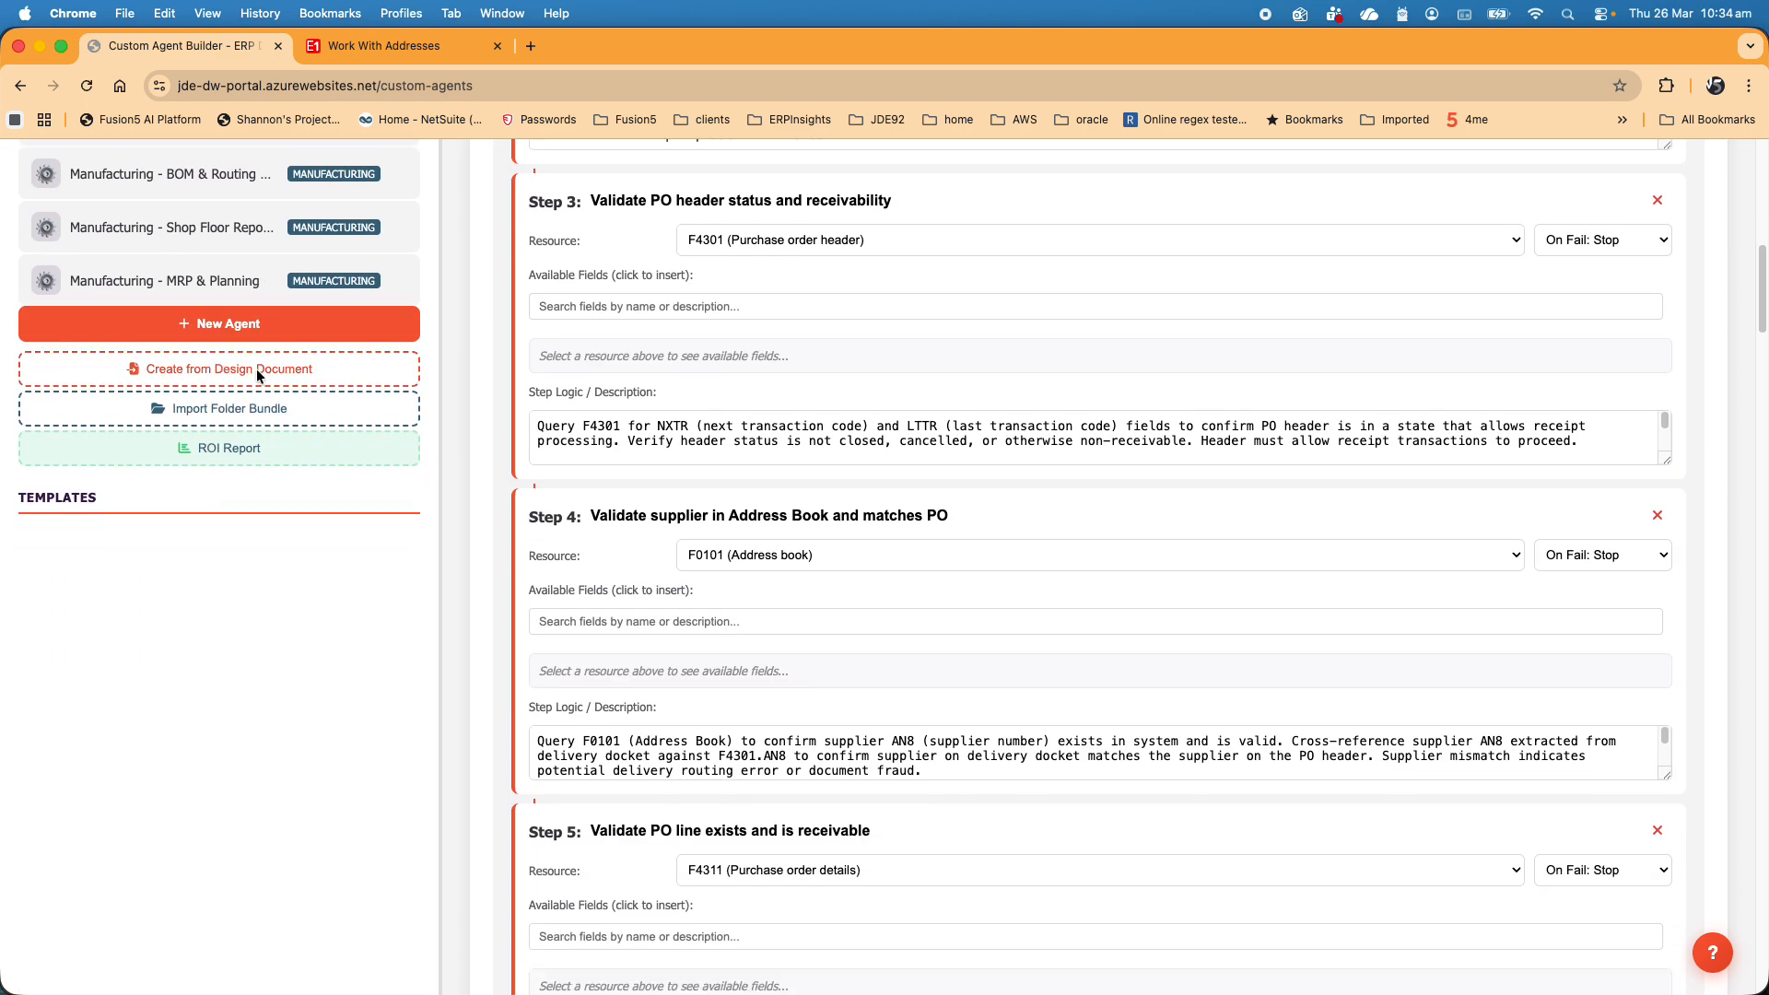
left_click(814, 610)
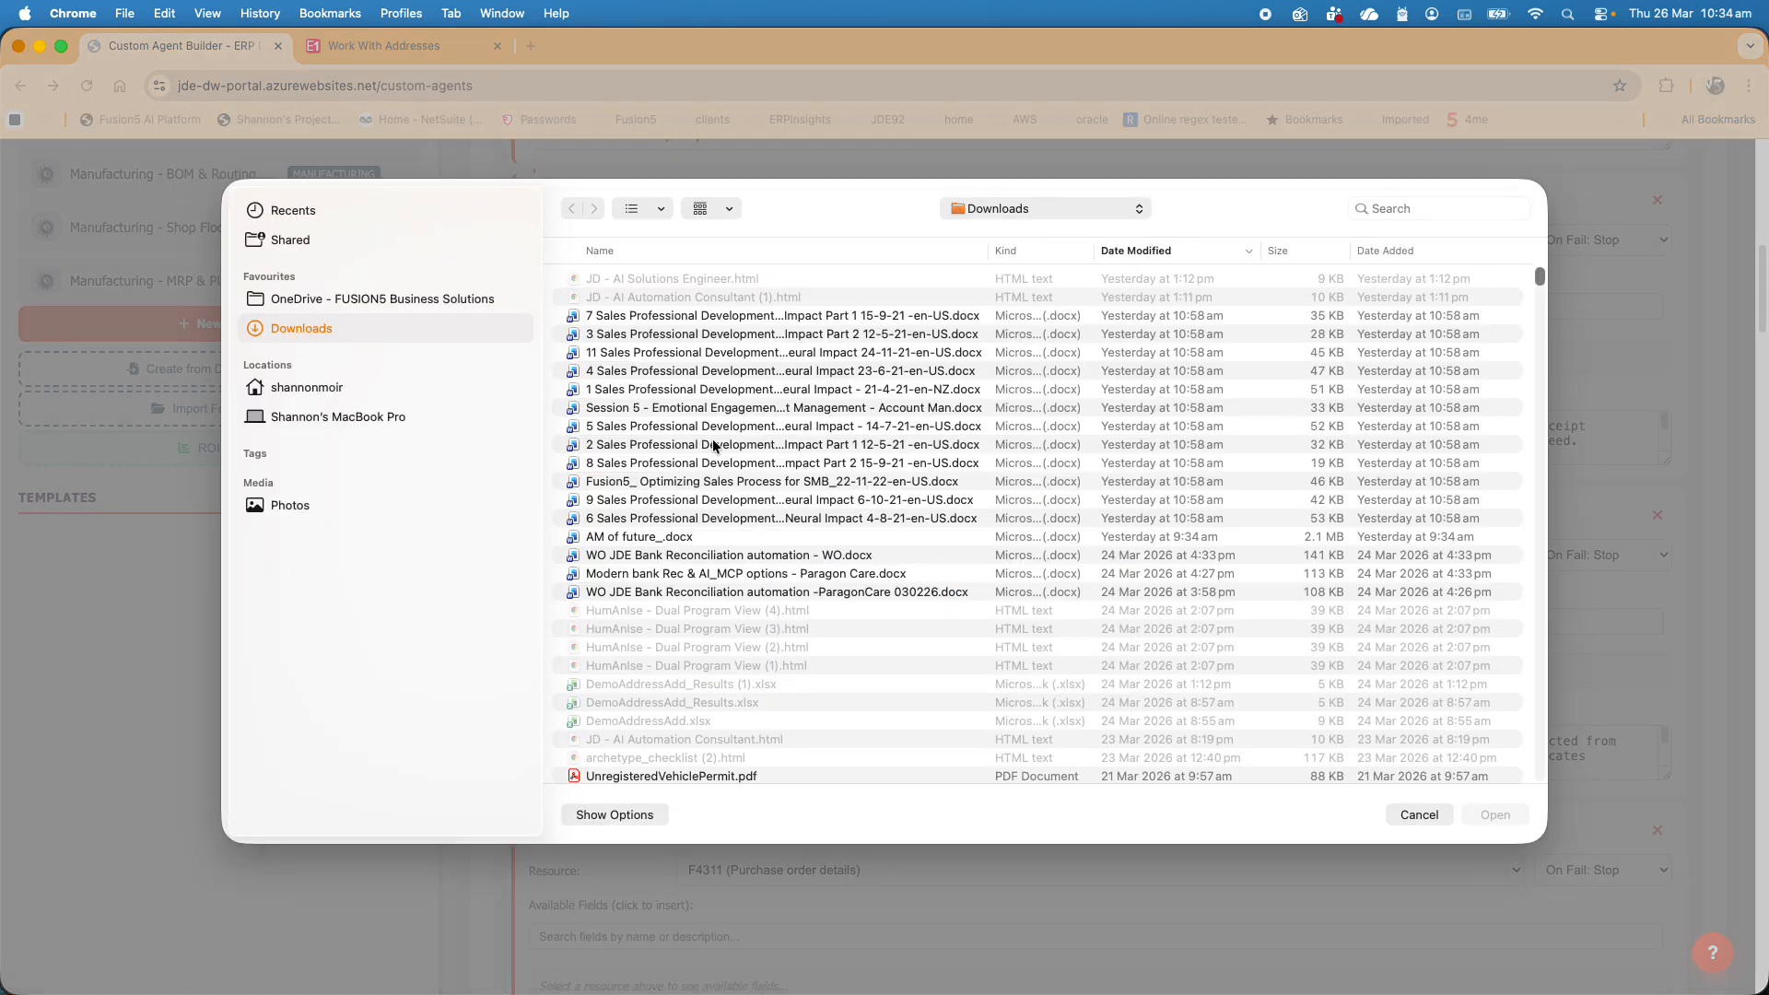
left_click(401, 309)
left_click(561, 407)
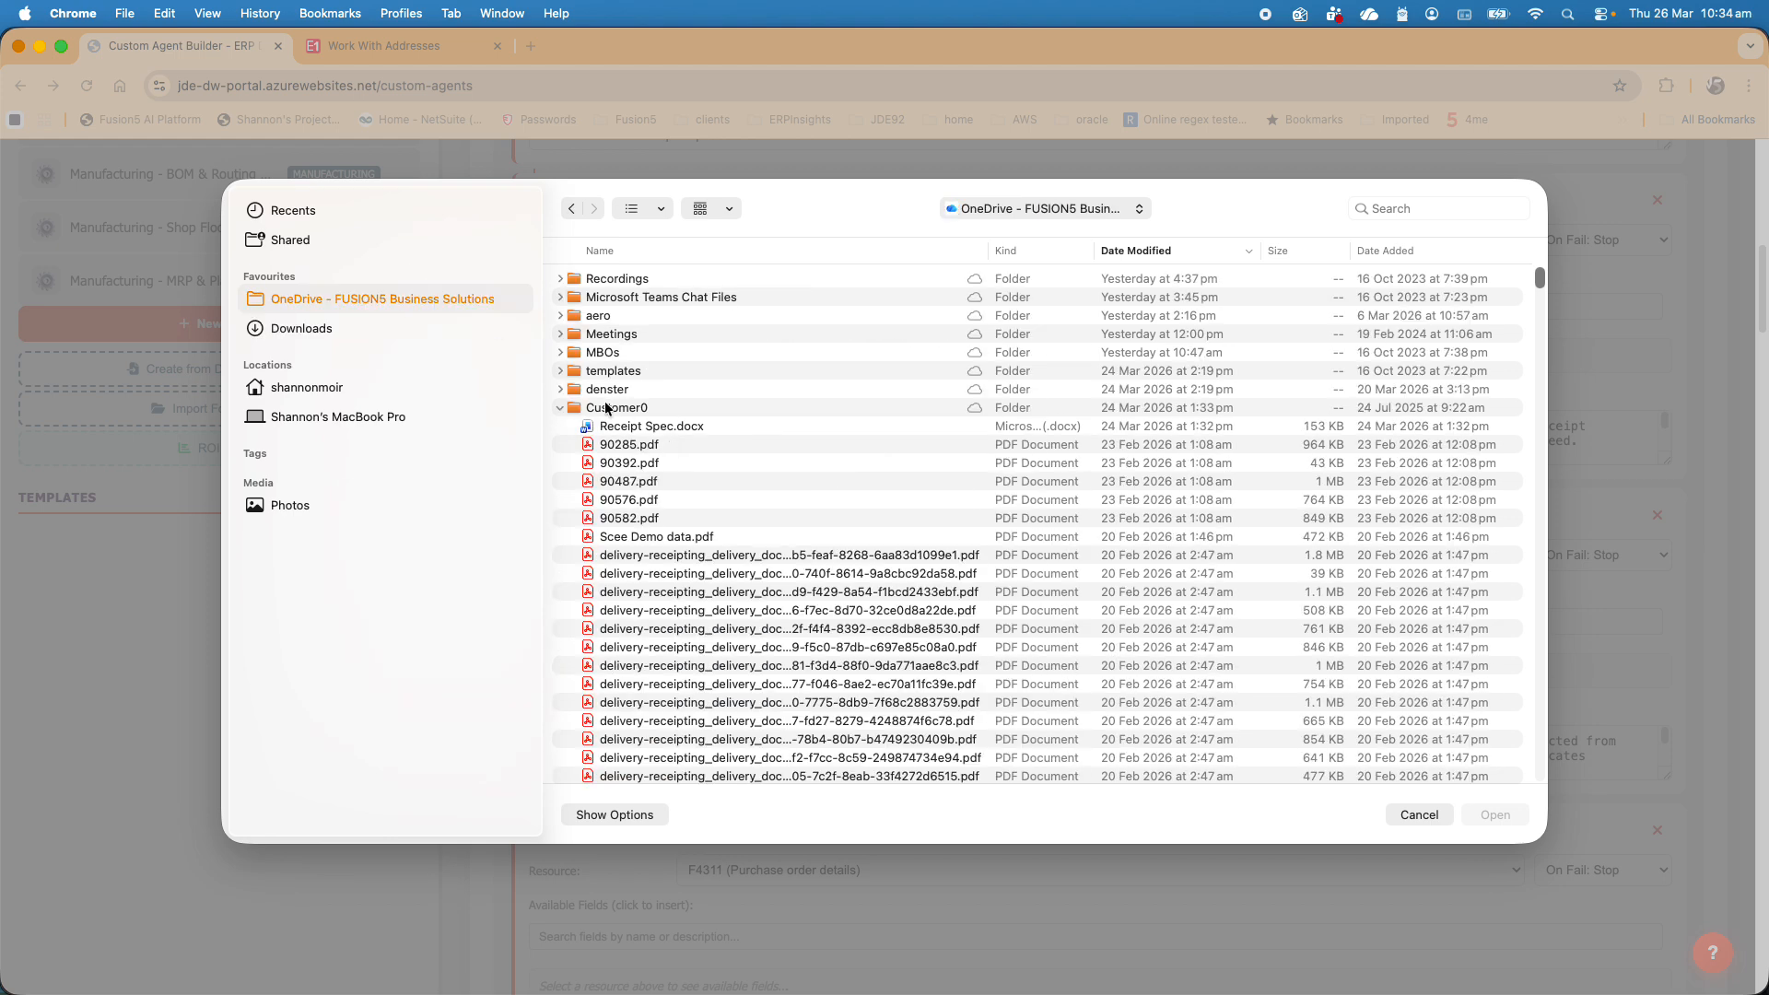
left_click(650, 425)
left_click(1497, 815)
left_click(1115, 729)
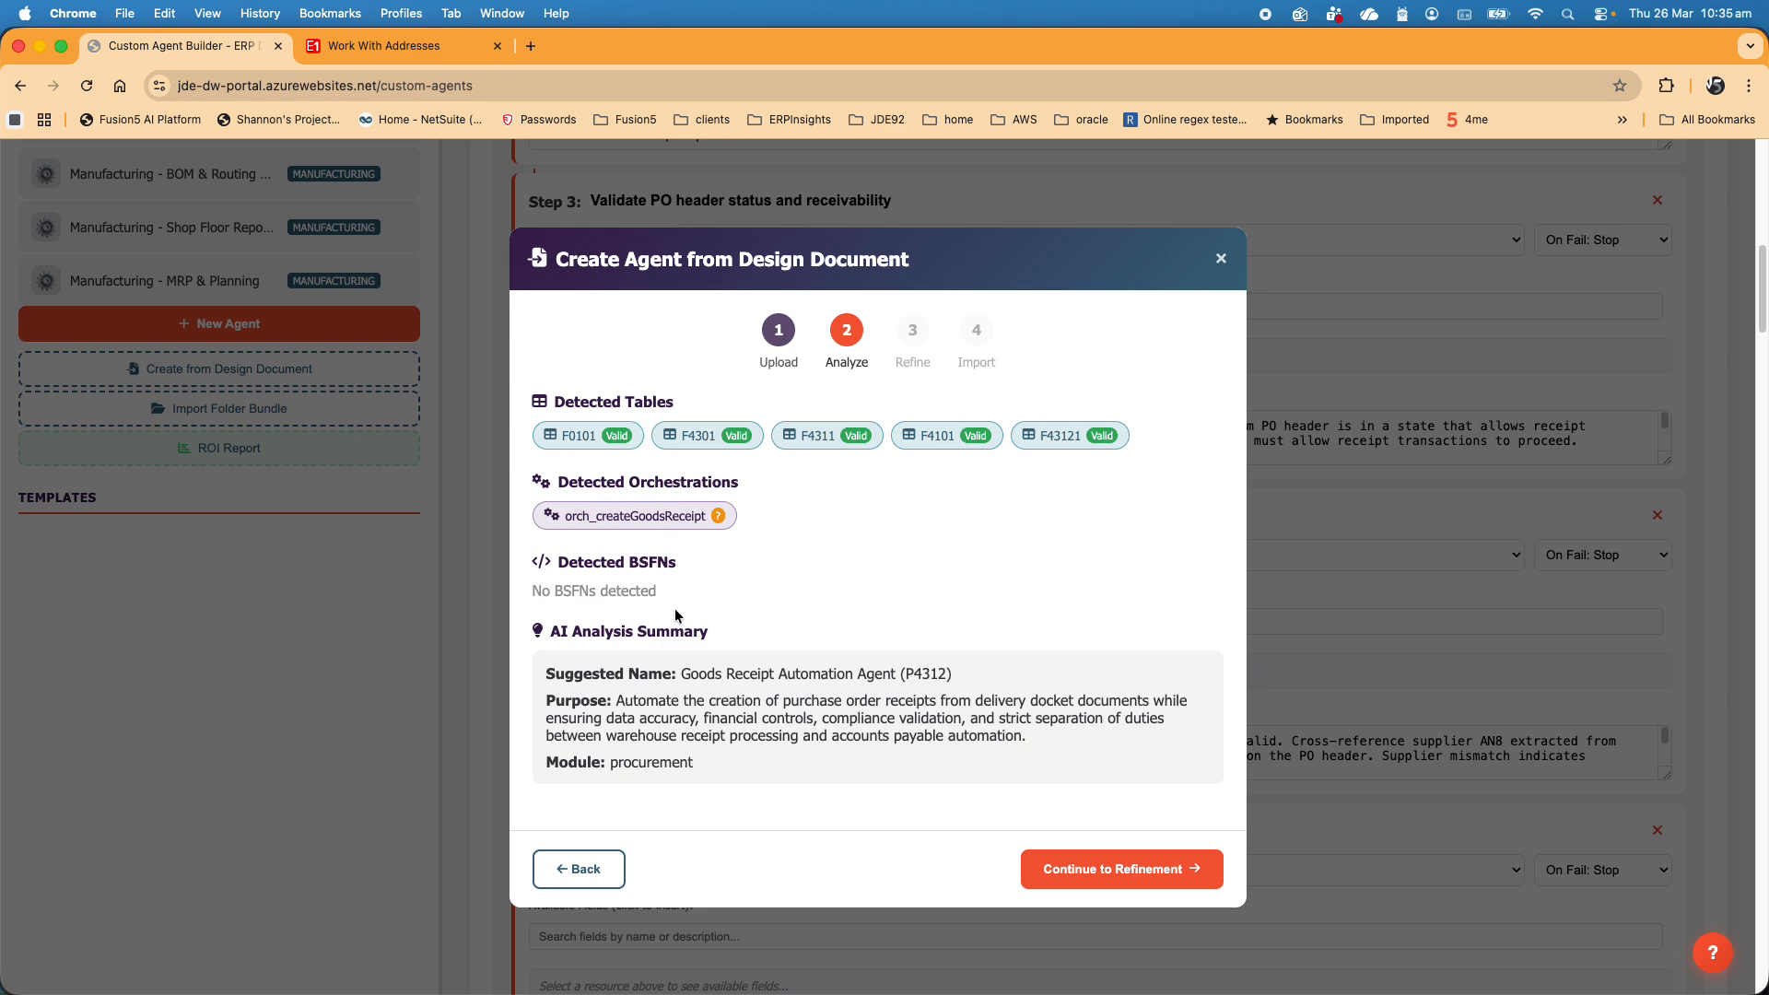
- Continue to refinement and review the clarification questions and the agent draft details
left_click(1080, 862)
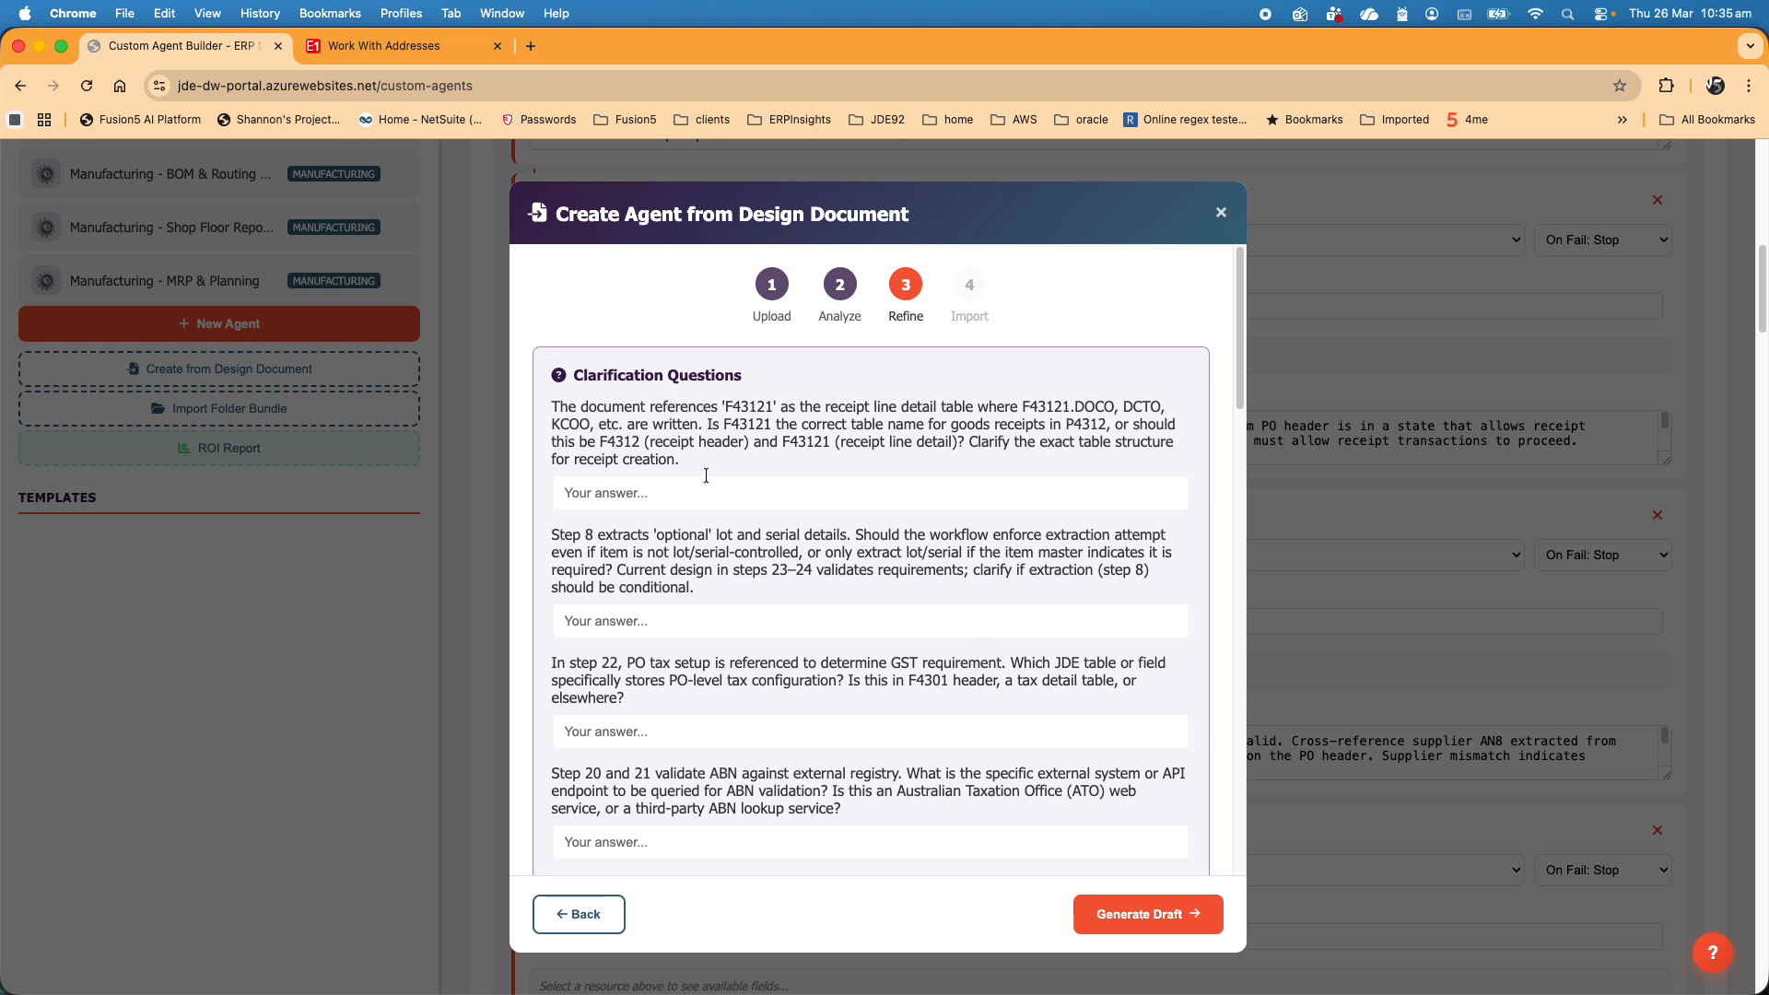
scroll(801, 474, "down", 1)
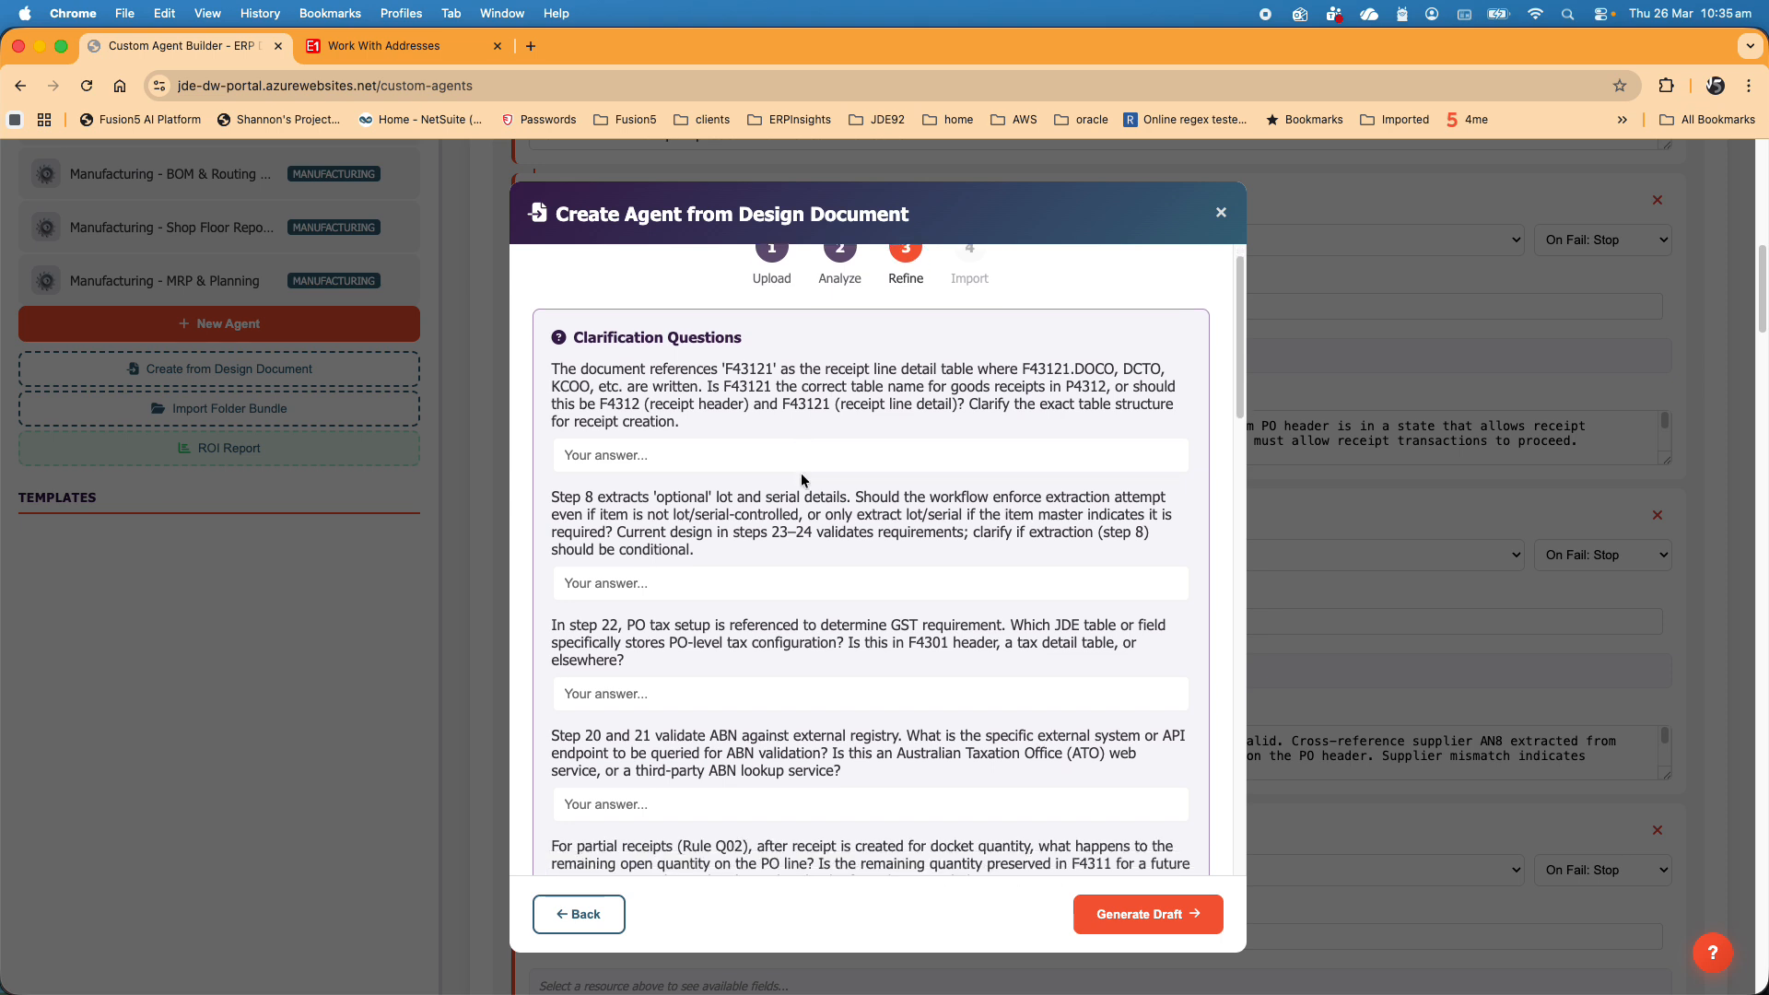
scroll(799, 472, "down", 3)
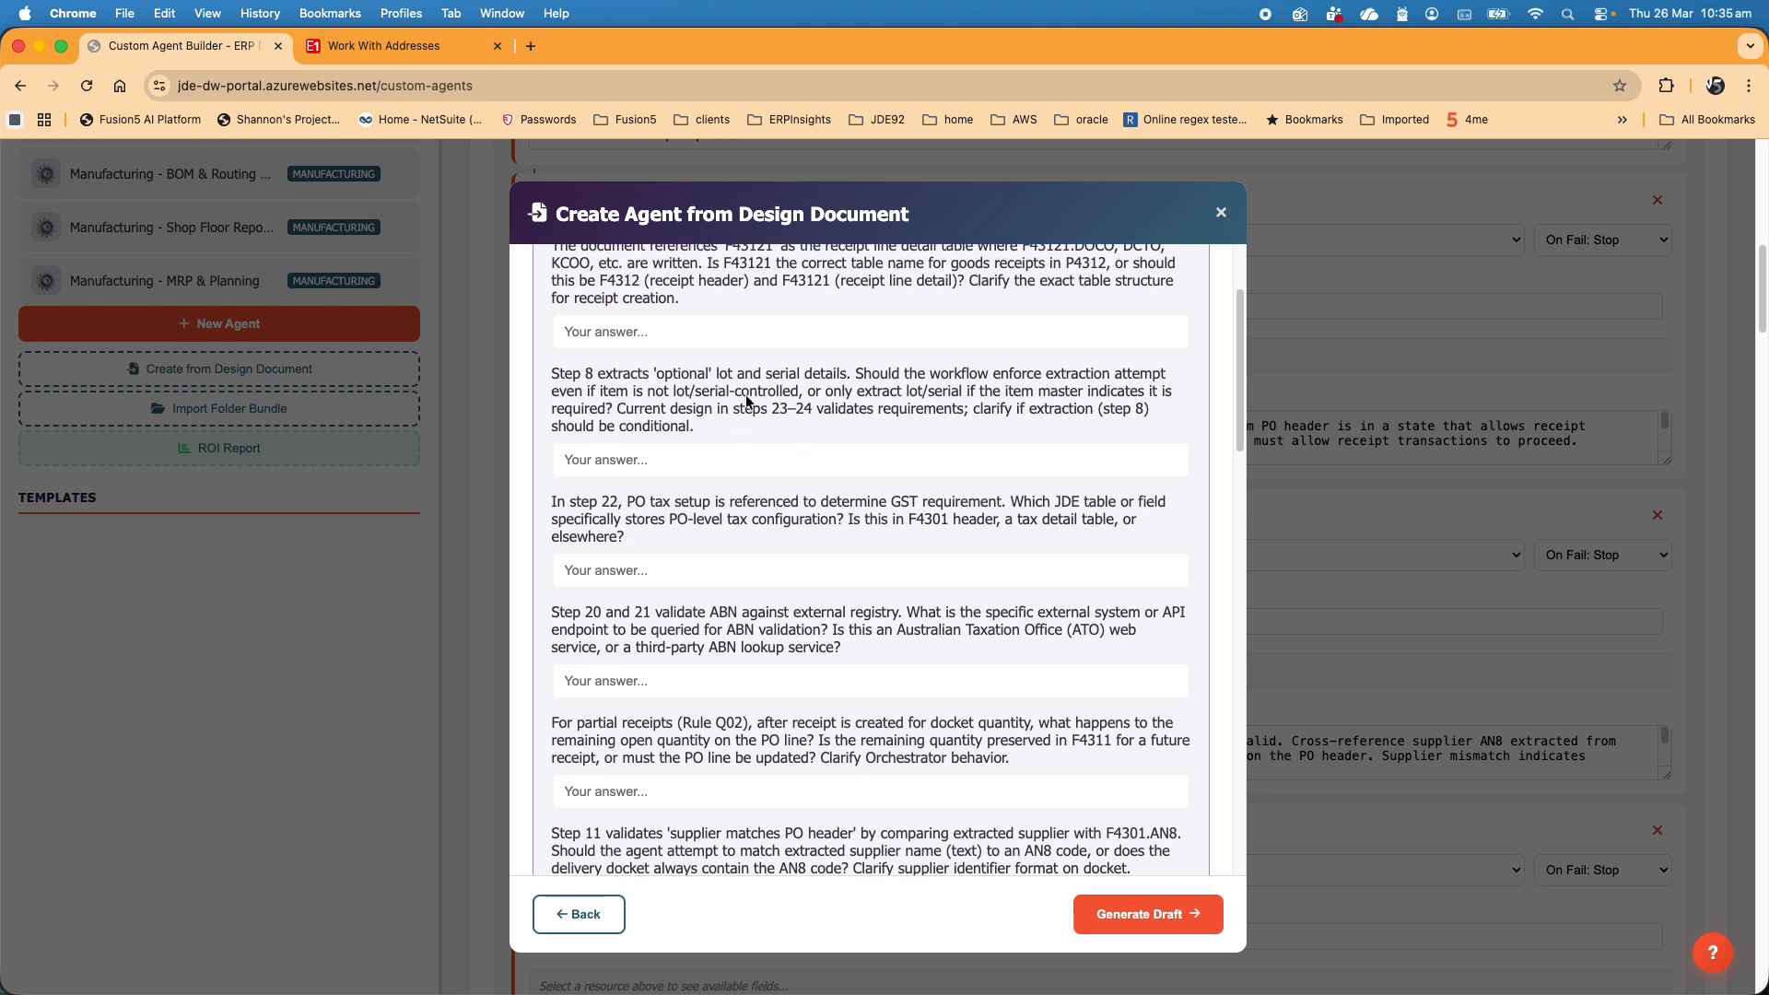
scroll(739, 401, "down", 2)
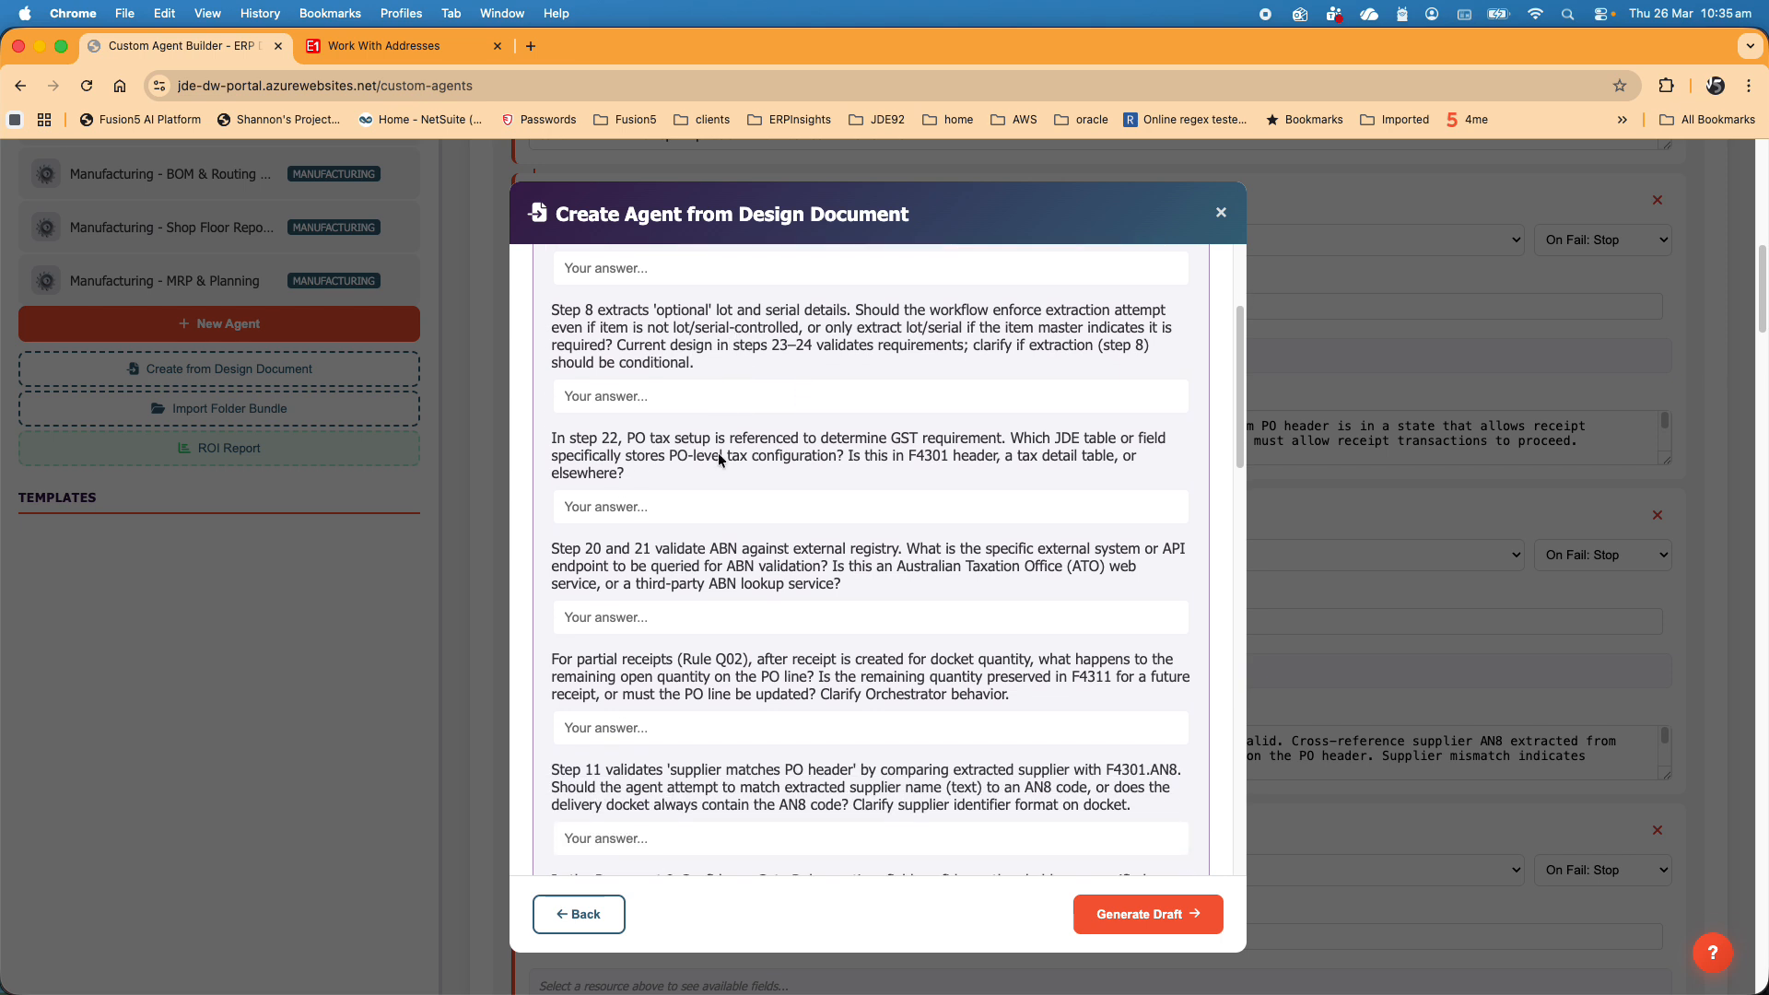
scroll(714, 503, "down", 9)
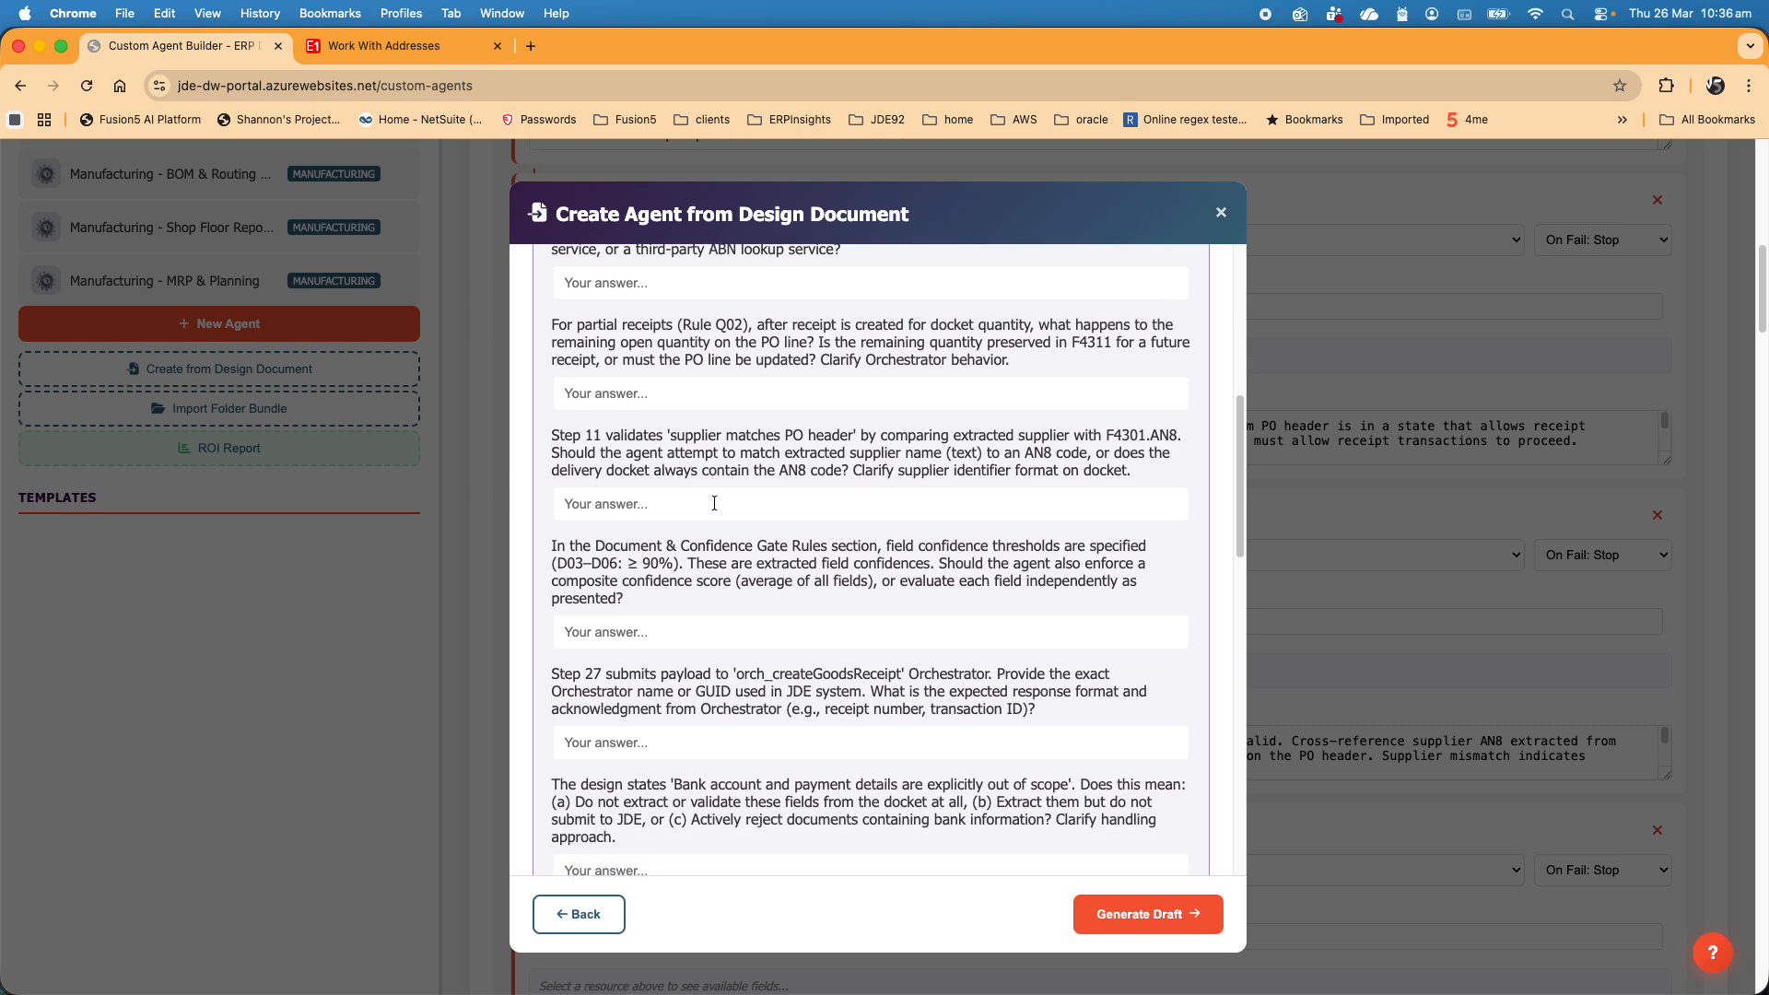
scroll(714, 503, "down", 9)
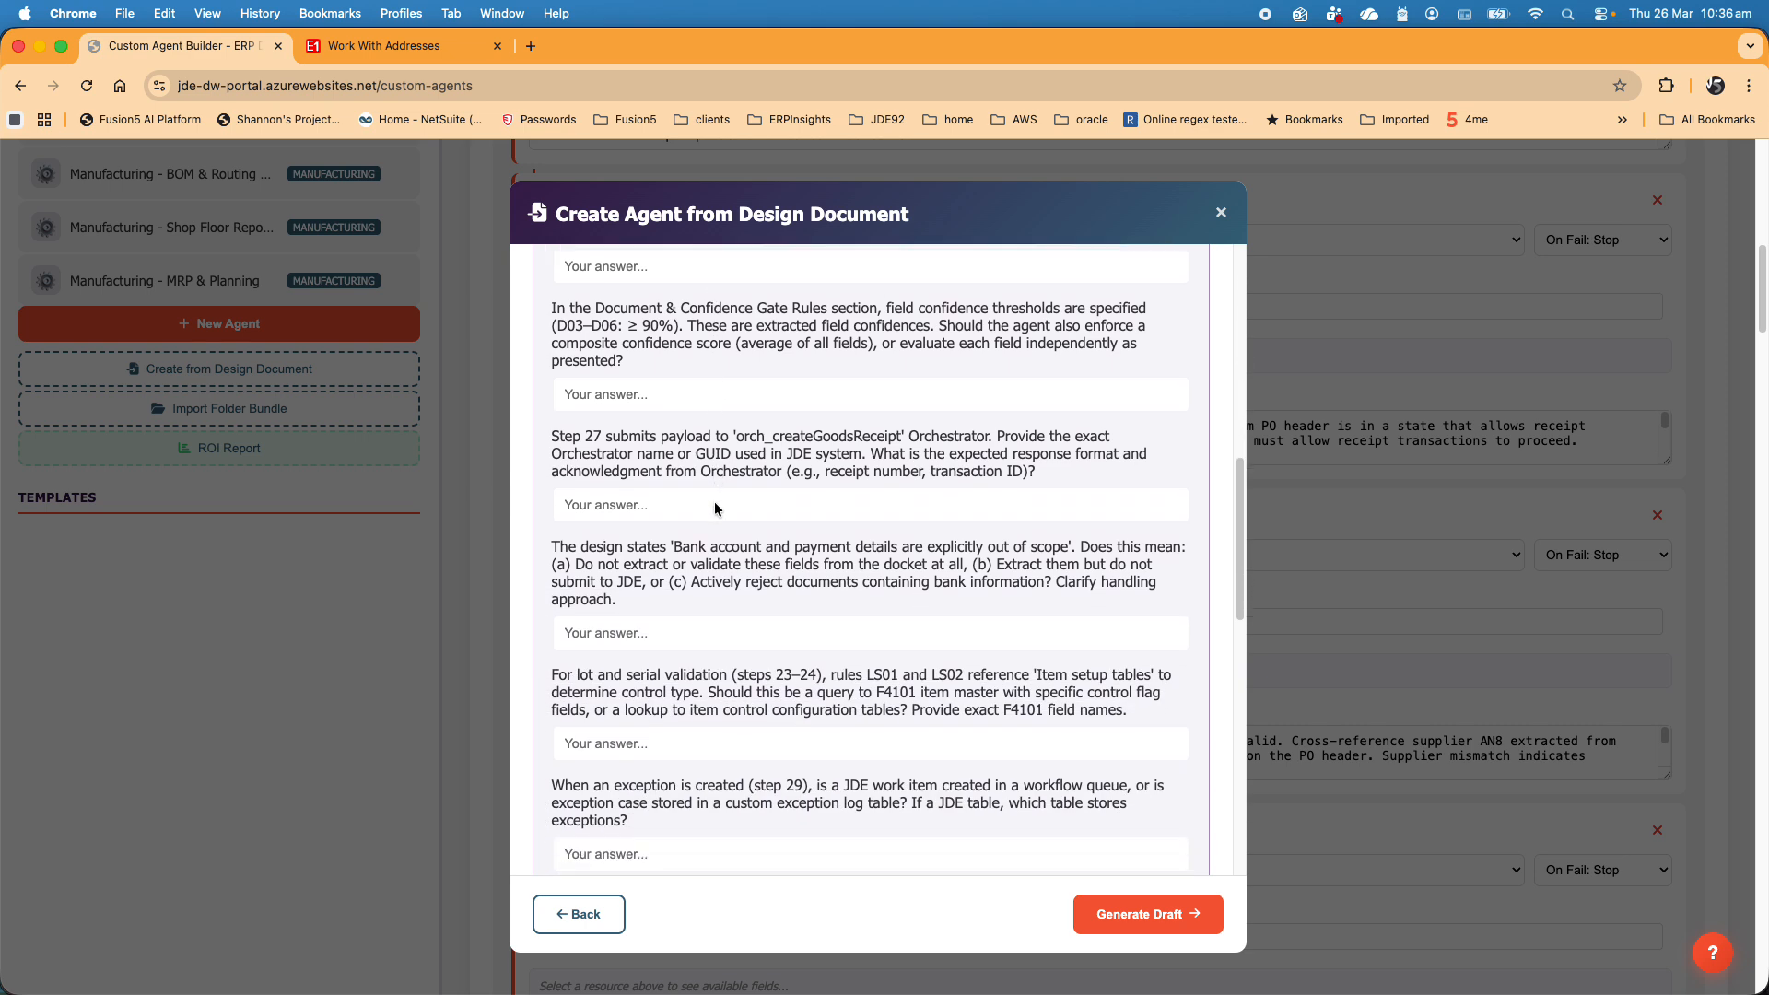
scroll(714, 503, "down", 17)
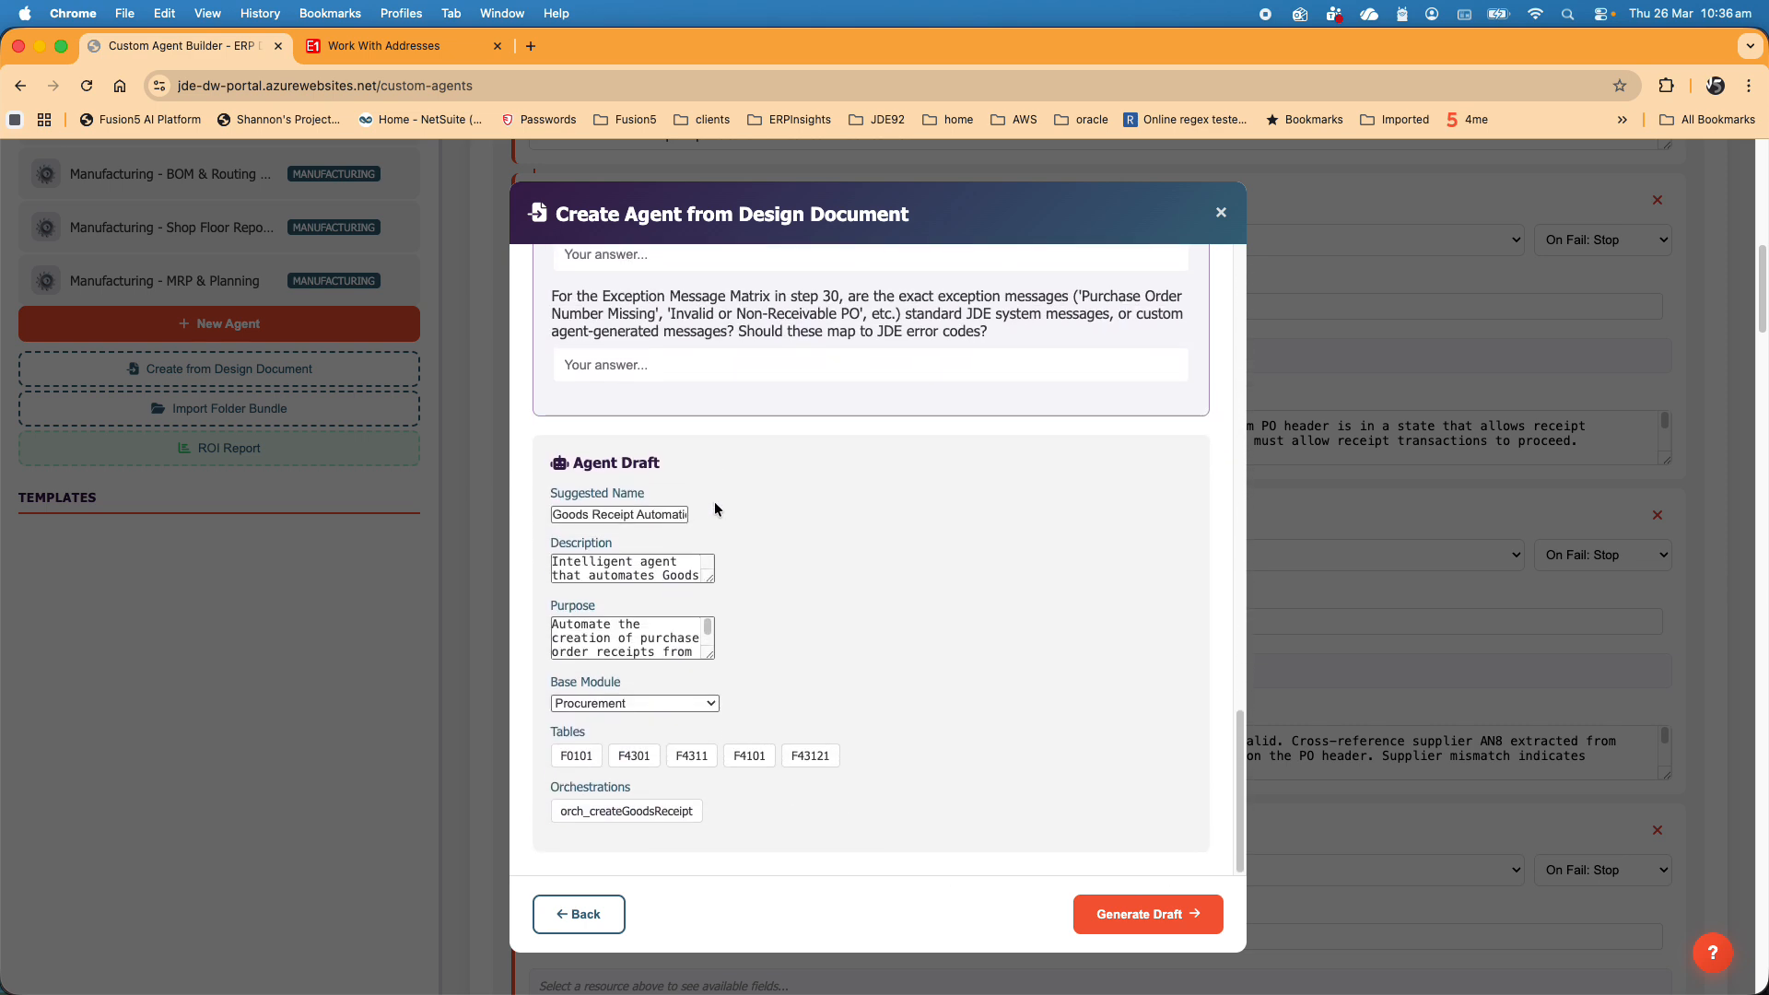
- Generate the agent draft without answering the clarification questions and import it into the wizard
left_click(1094, 915)
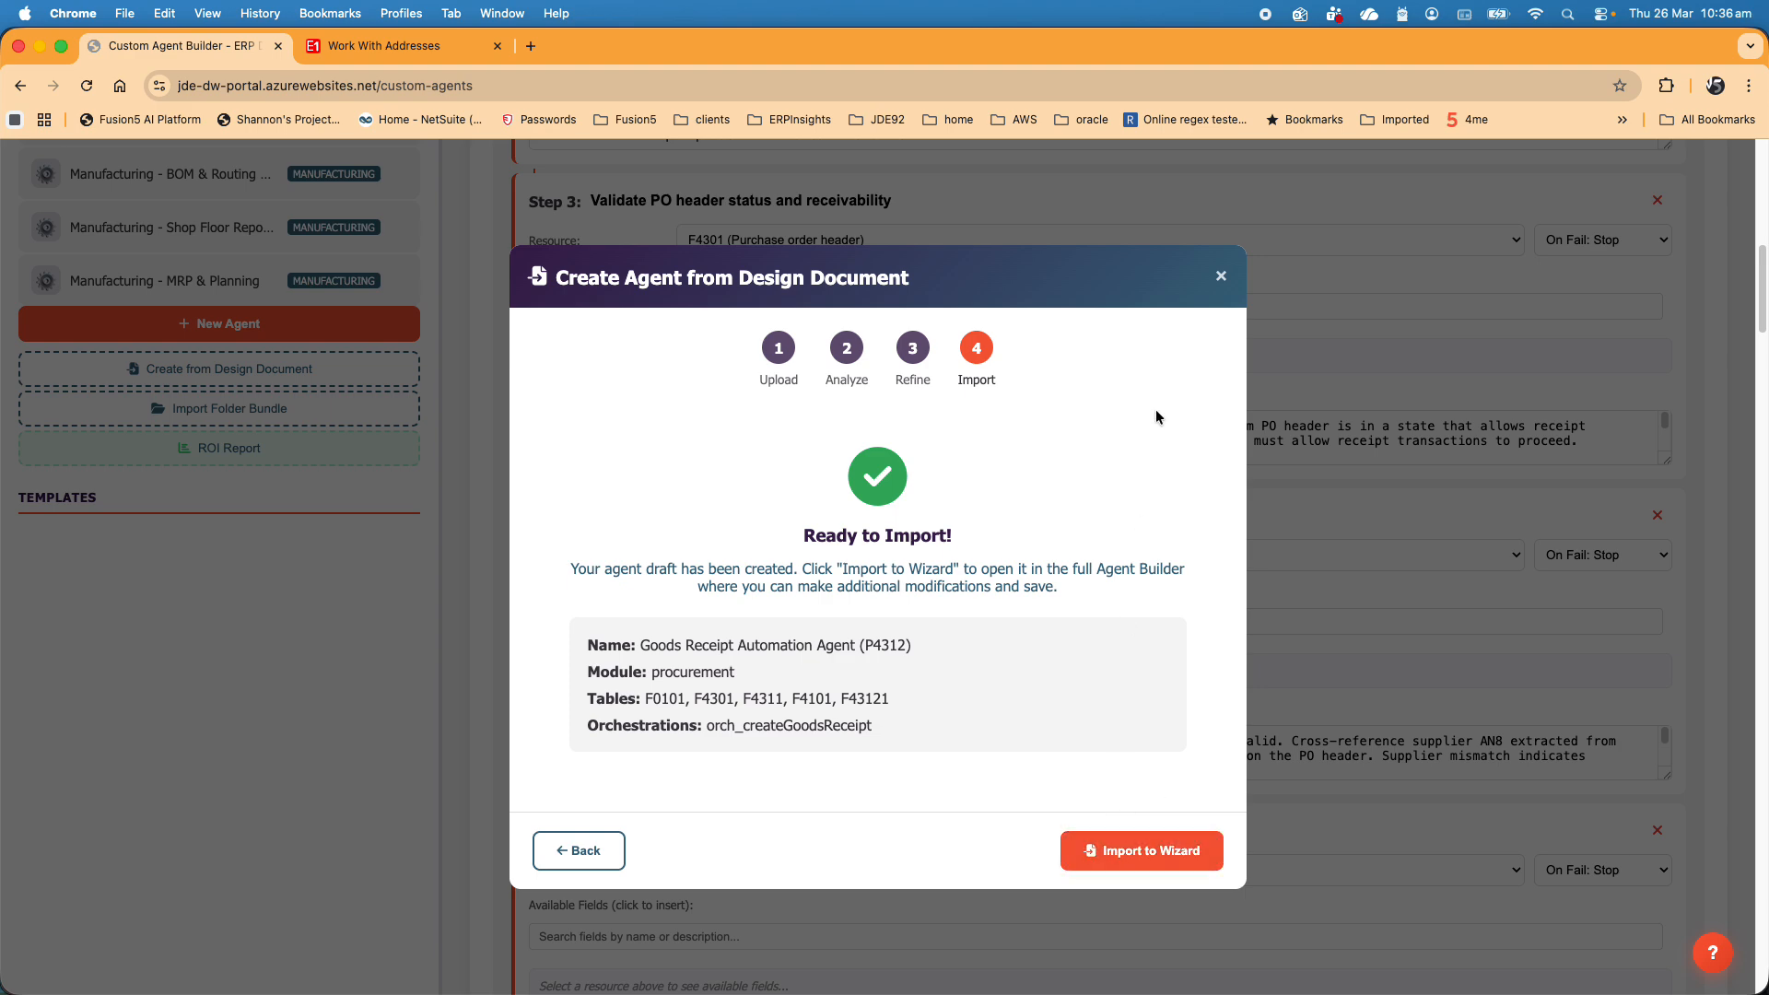
left_click(1126, 847)
left_click(1038, 241)
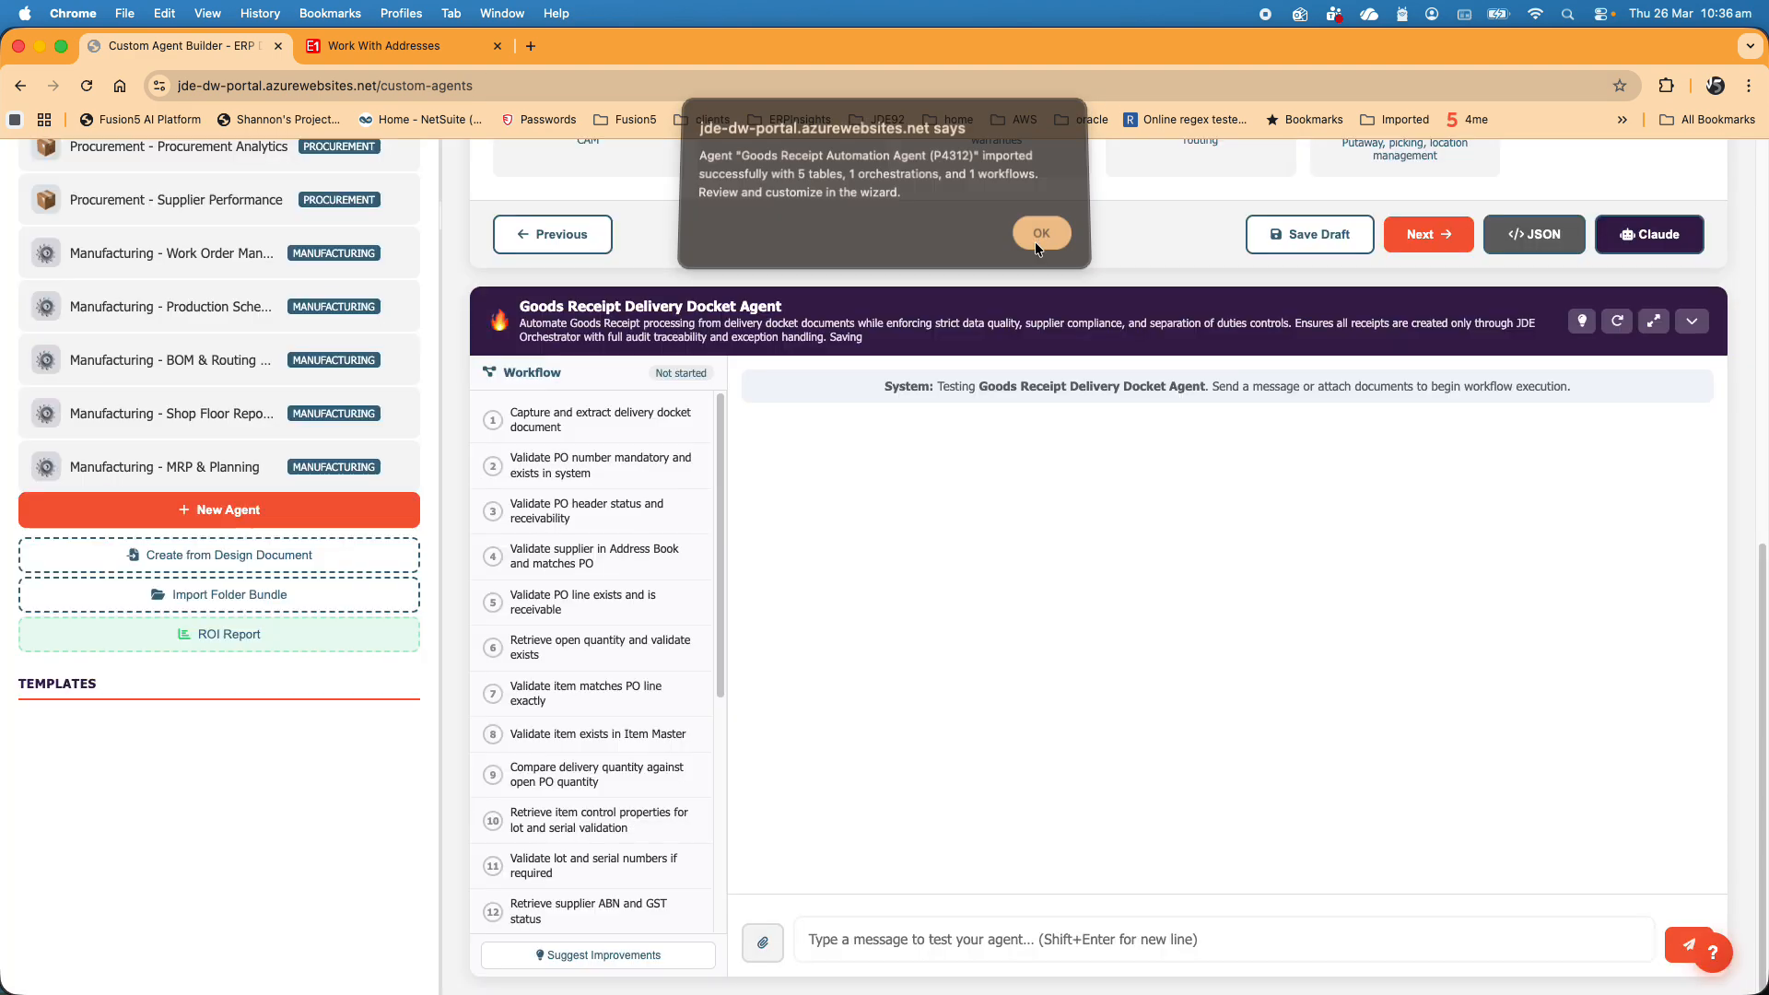
- Keep Procurement as the base module and append "new" to the imported agent's name on its identity settings
scroll(838, 643, "up", 10)
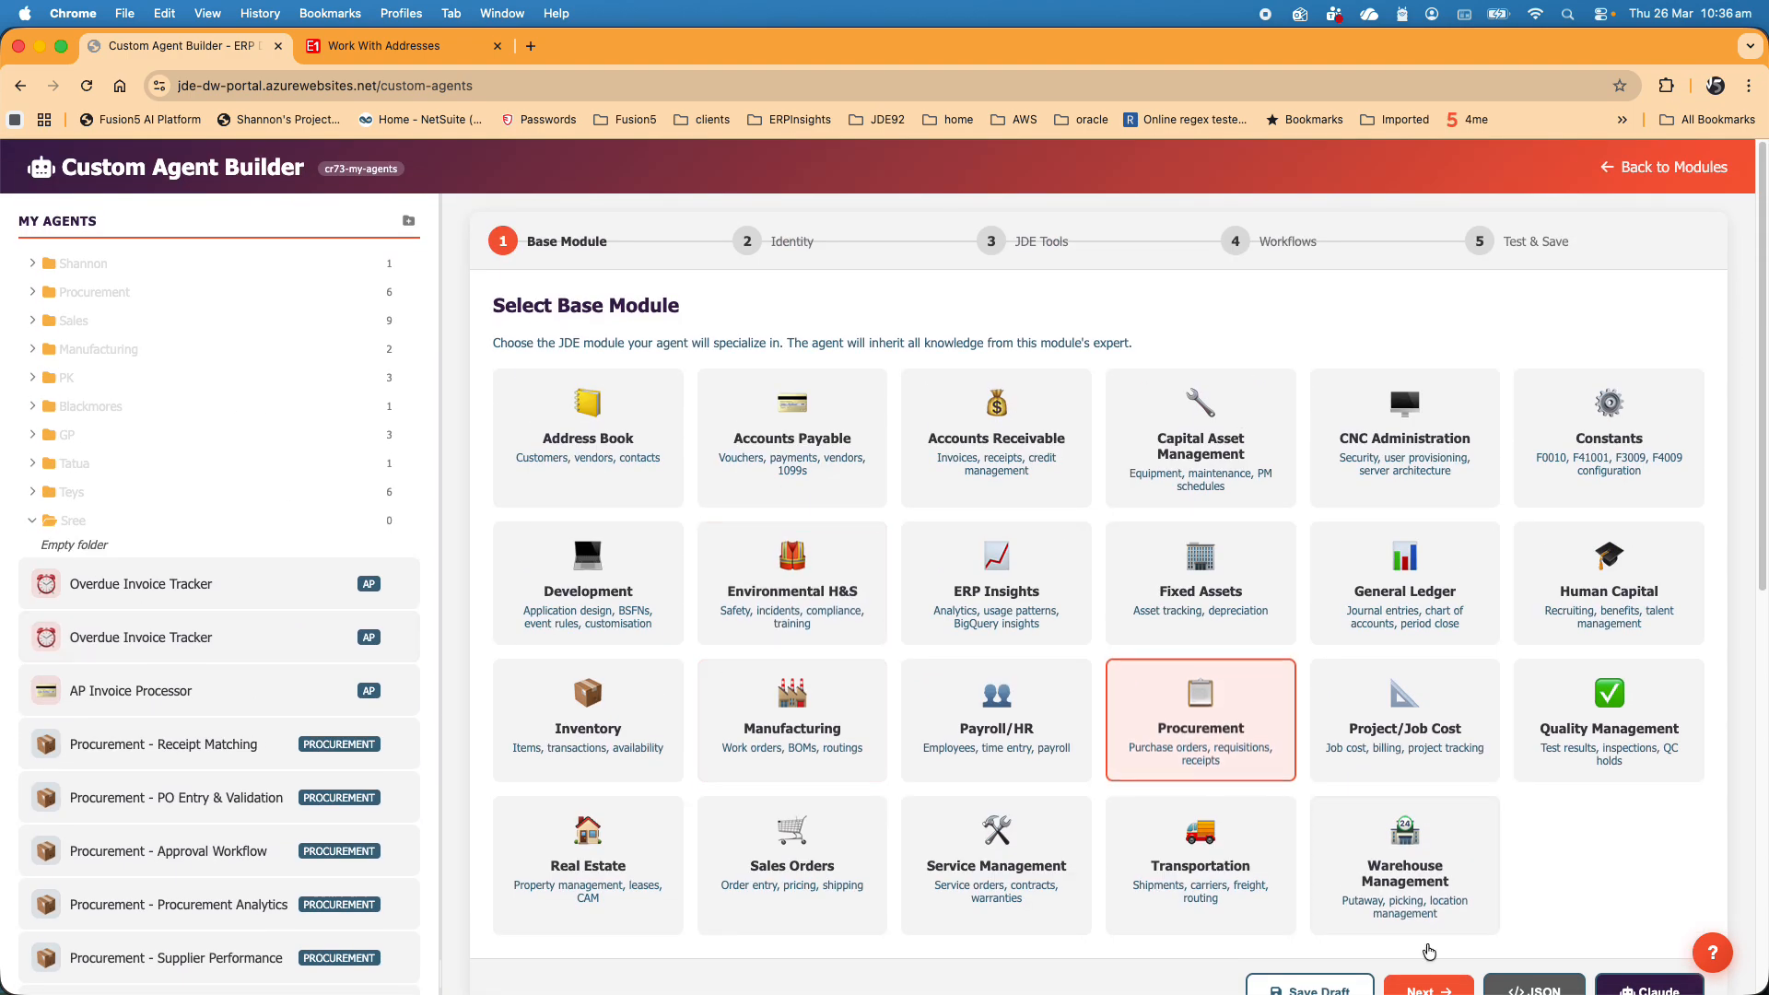
left_click(1435, 988)
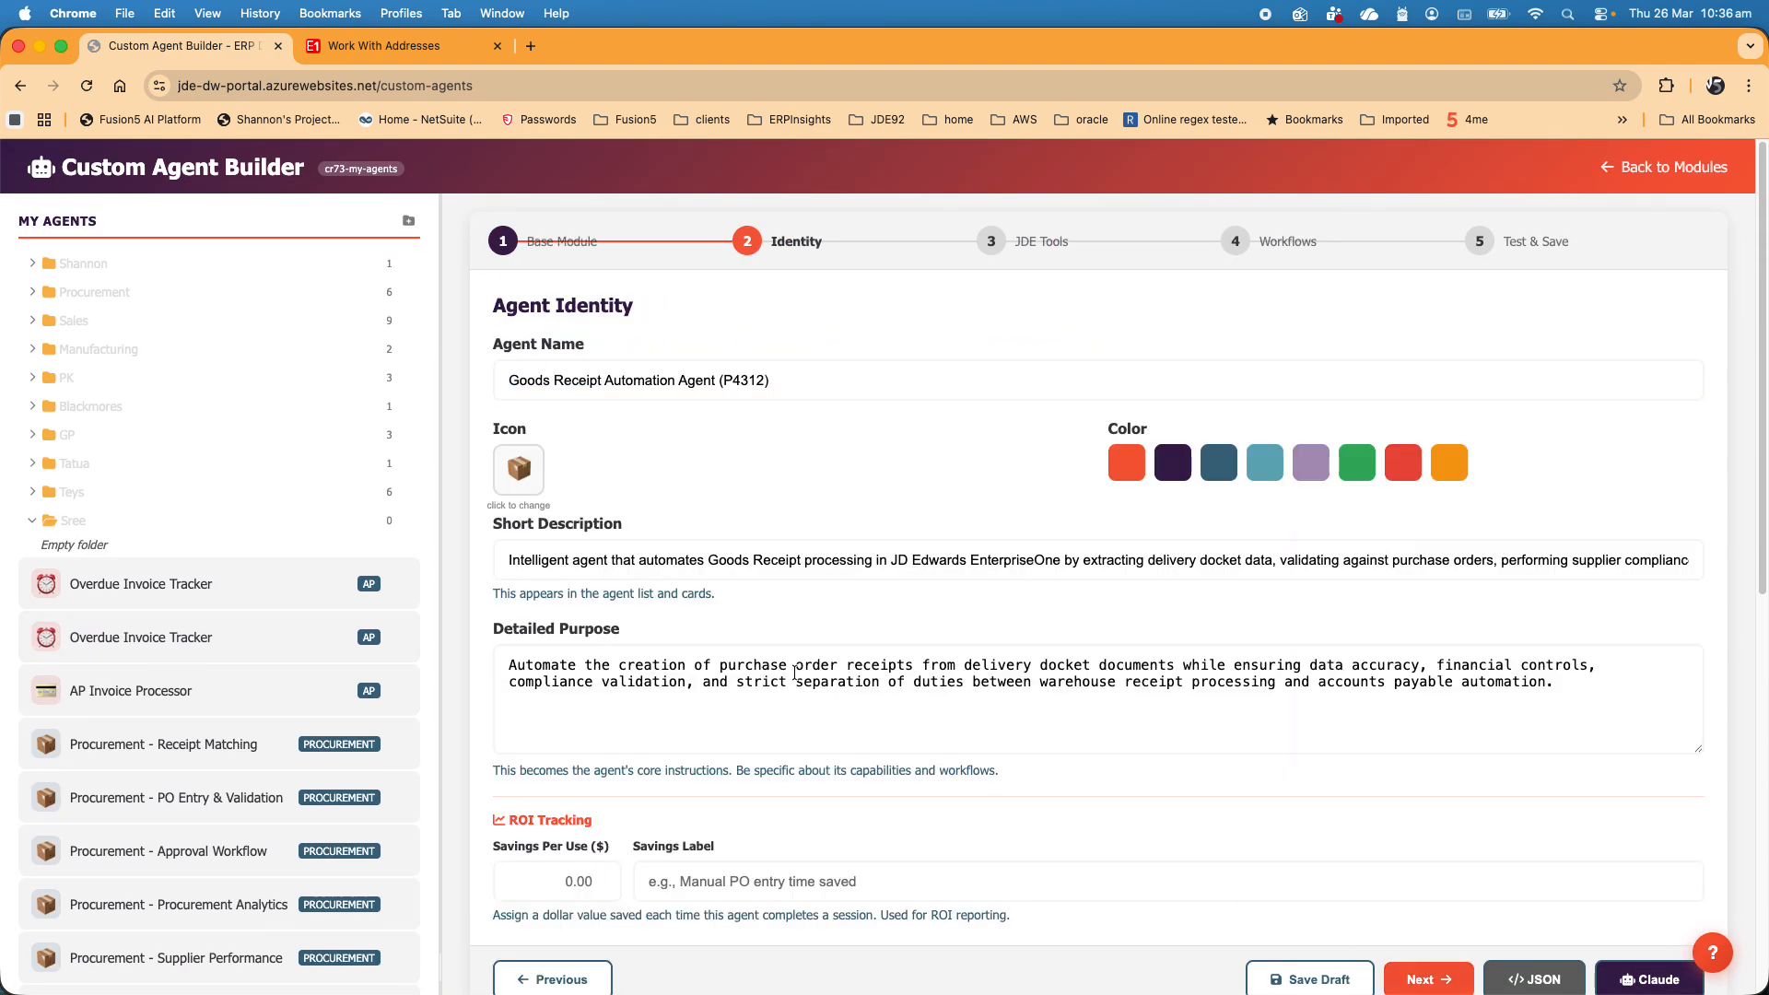
left_click(785, 389)
type("new")
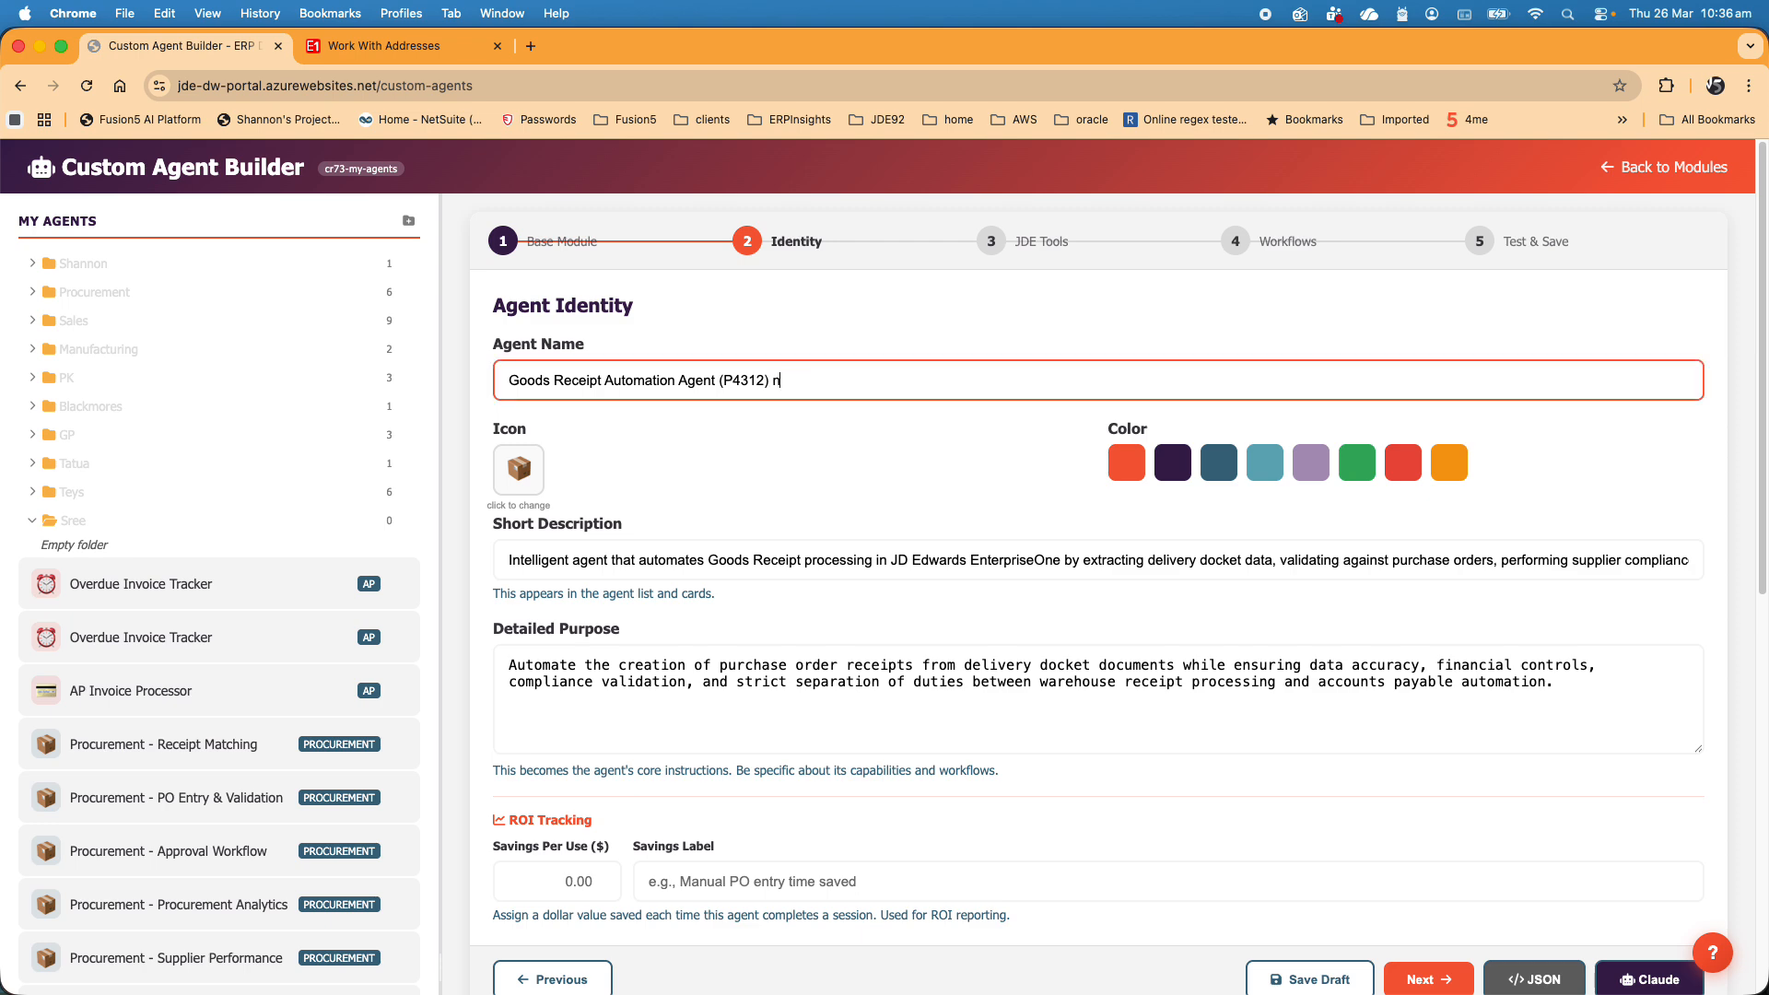
- Continue past the JDE tools configuration to the workflow builder and look over the first steps of the goods receipt workflow
left_click(1430, 979)
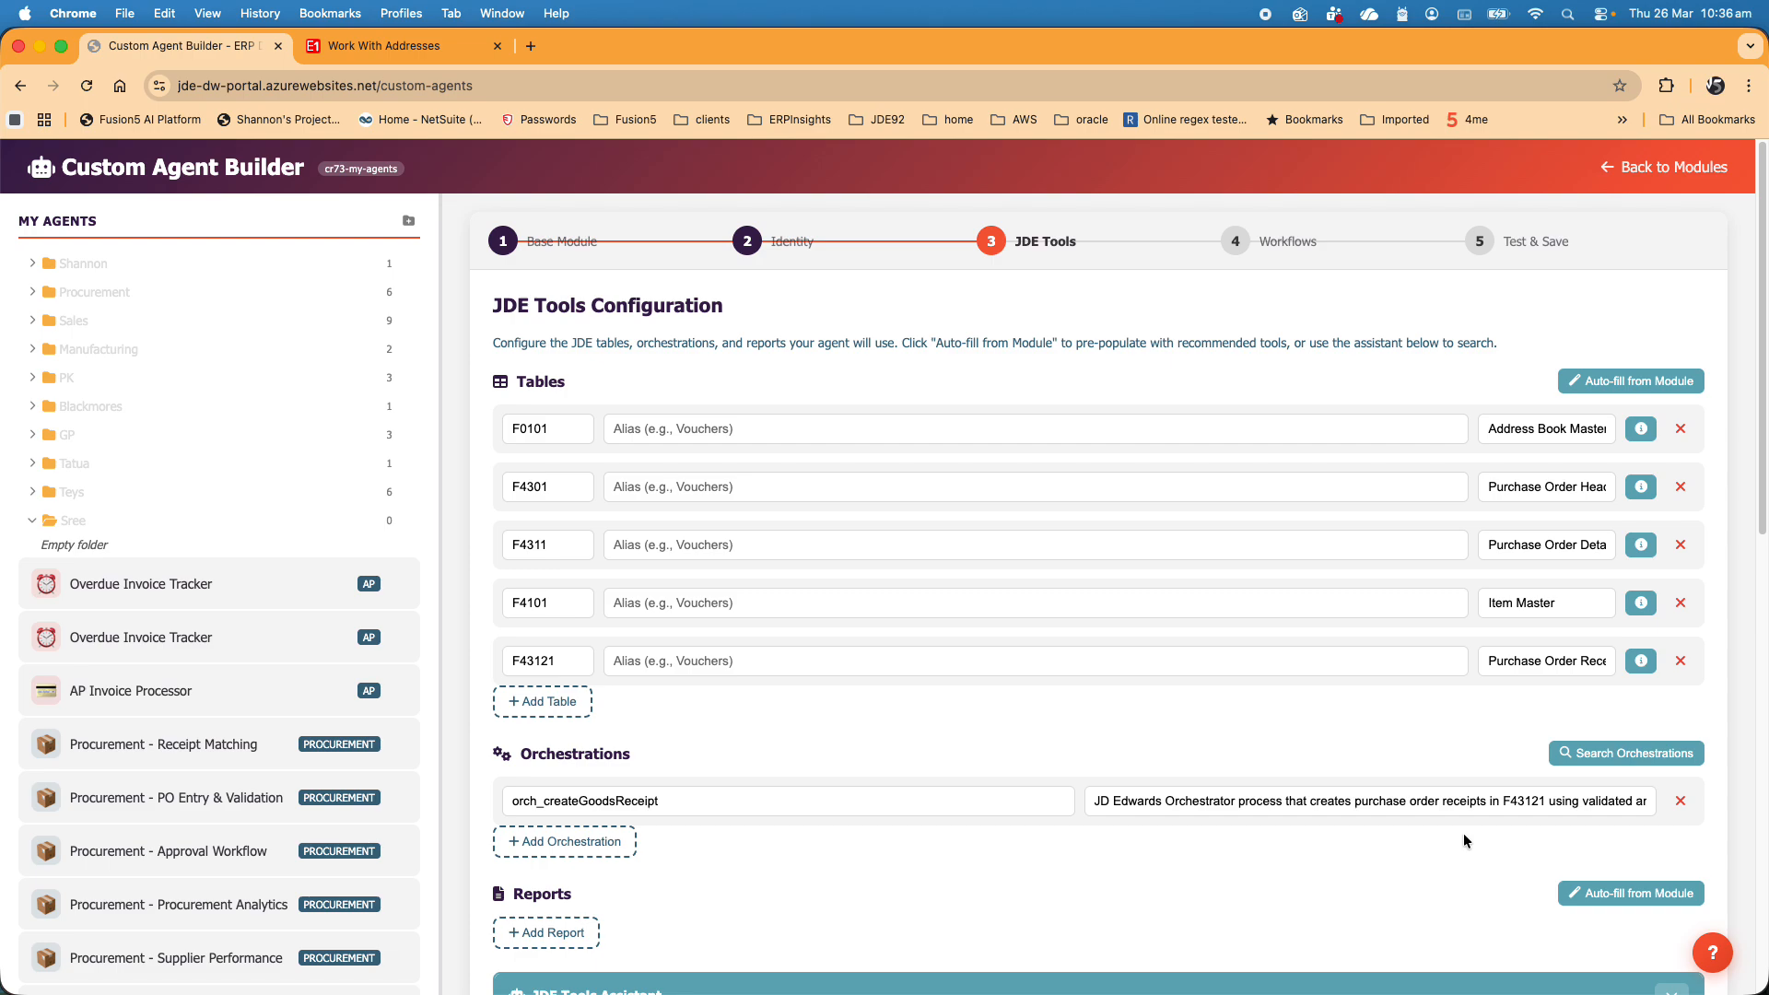
scroll(1463, 833, "down", 15)
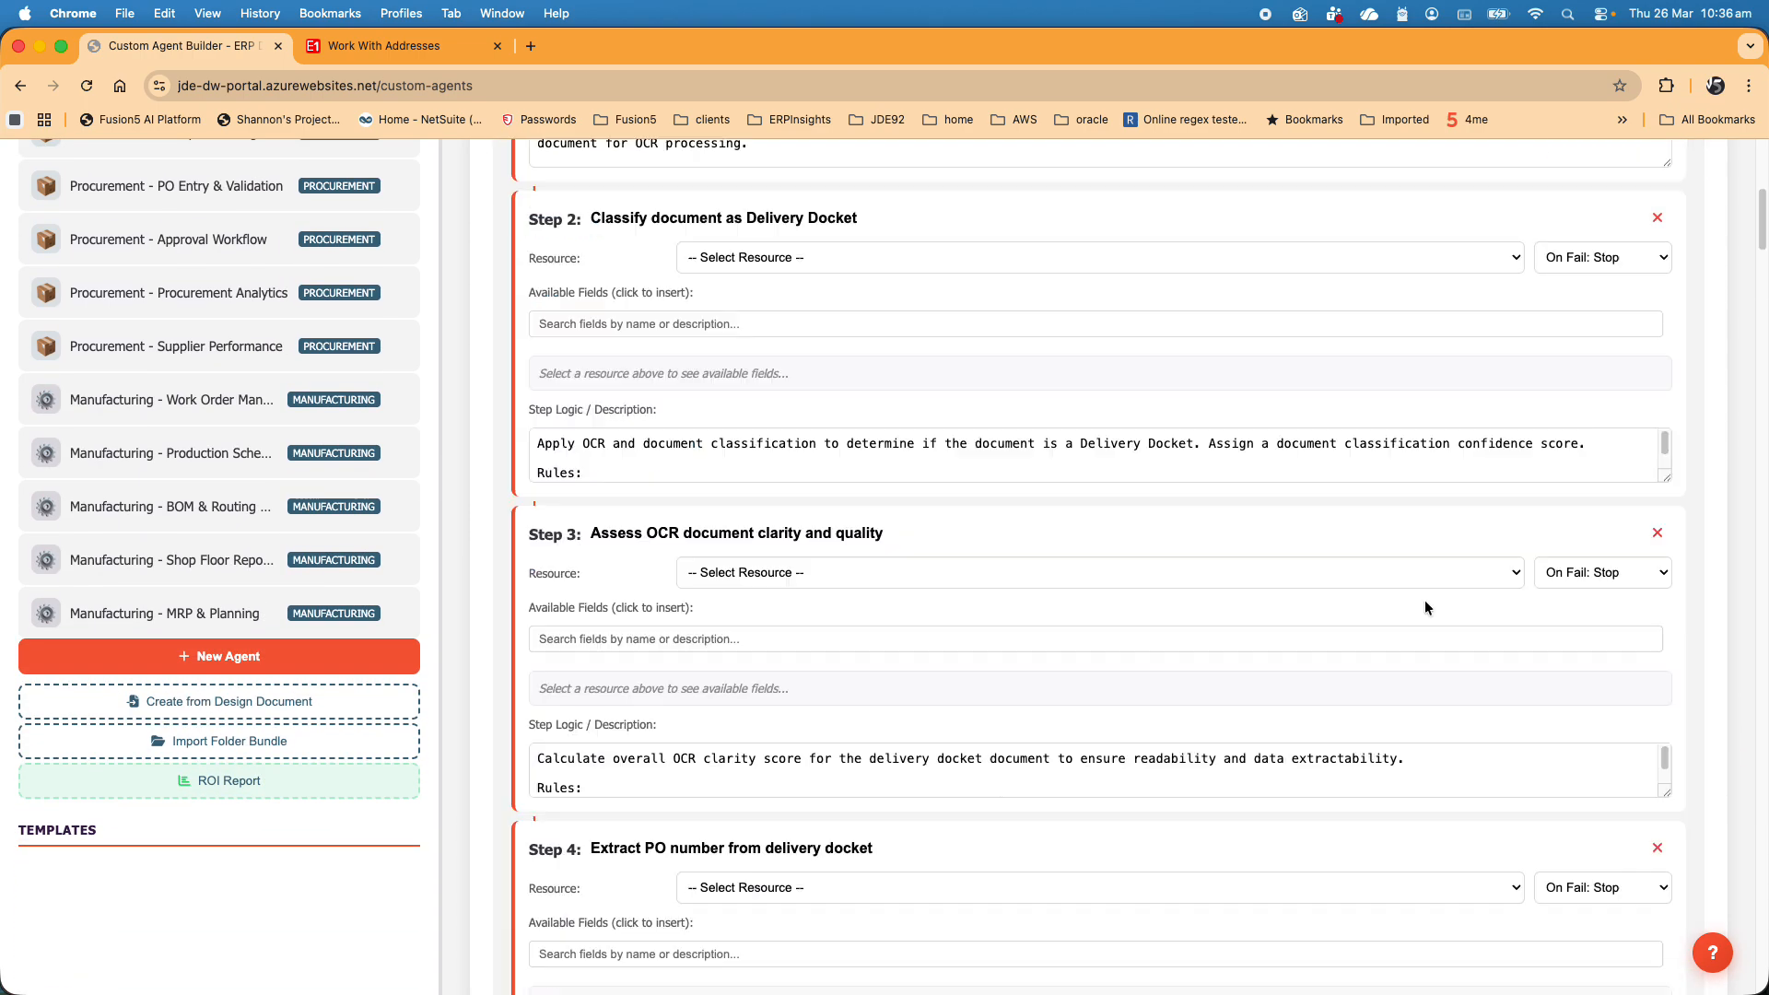
scroll(1019, 463, "down", 10)
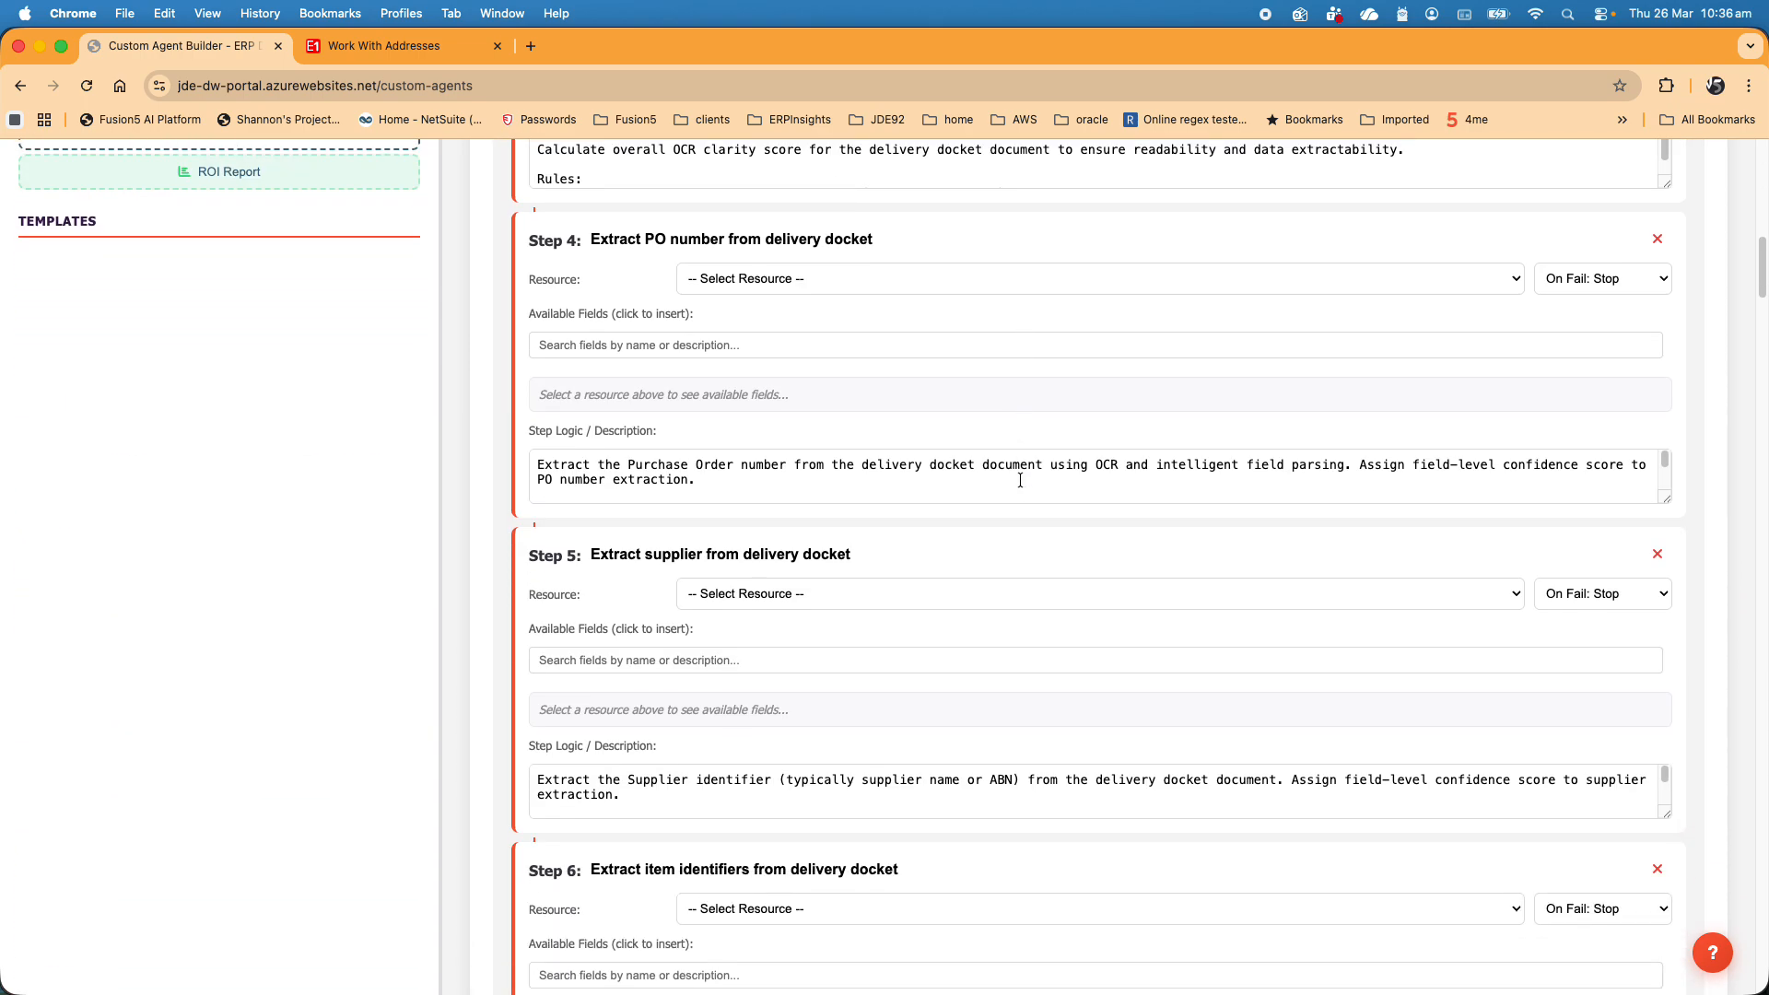
scroll(1020, 480, "up", 12)
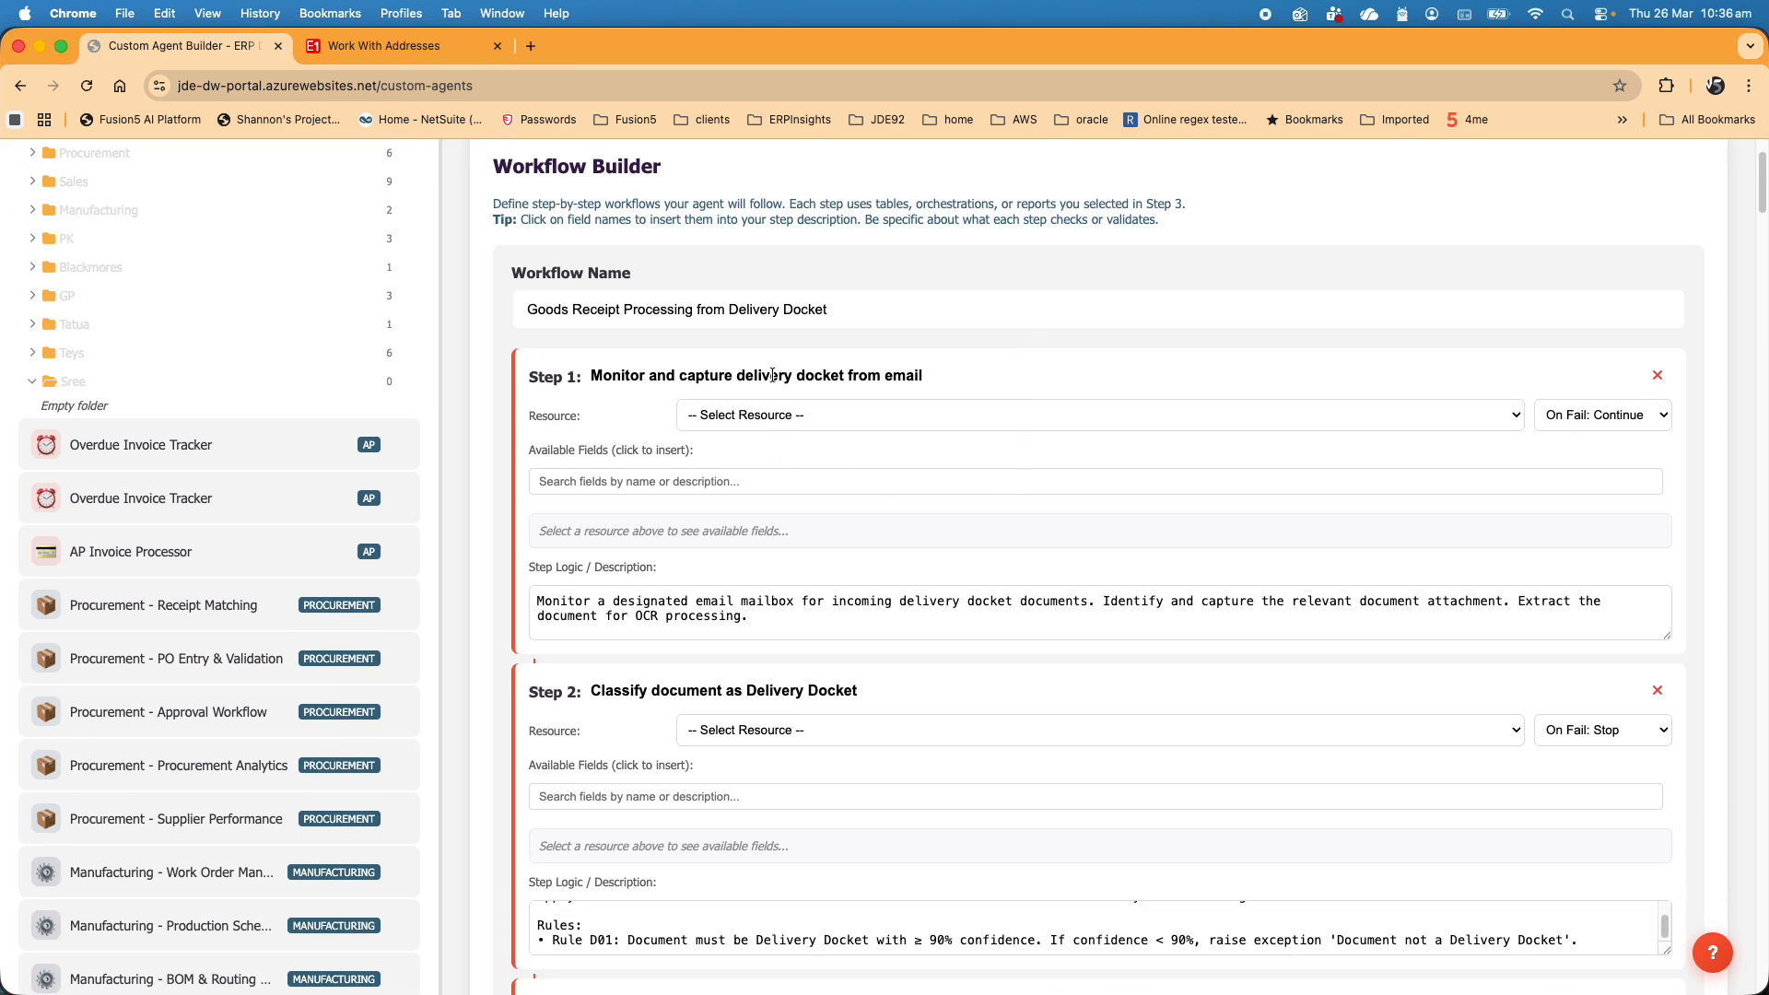
- Assign Process Inbound Context as the resource for workflow steps 1 and 2, the docket capture and document classification steps
left_click(827, 427)
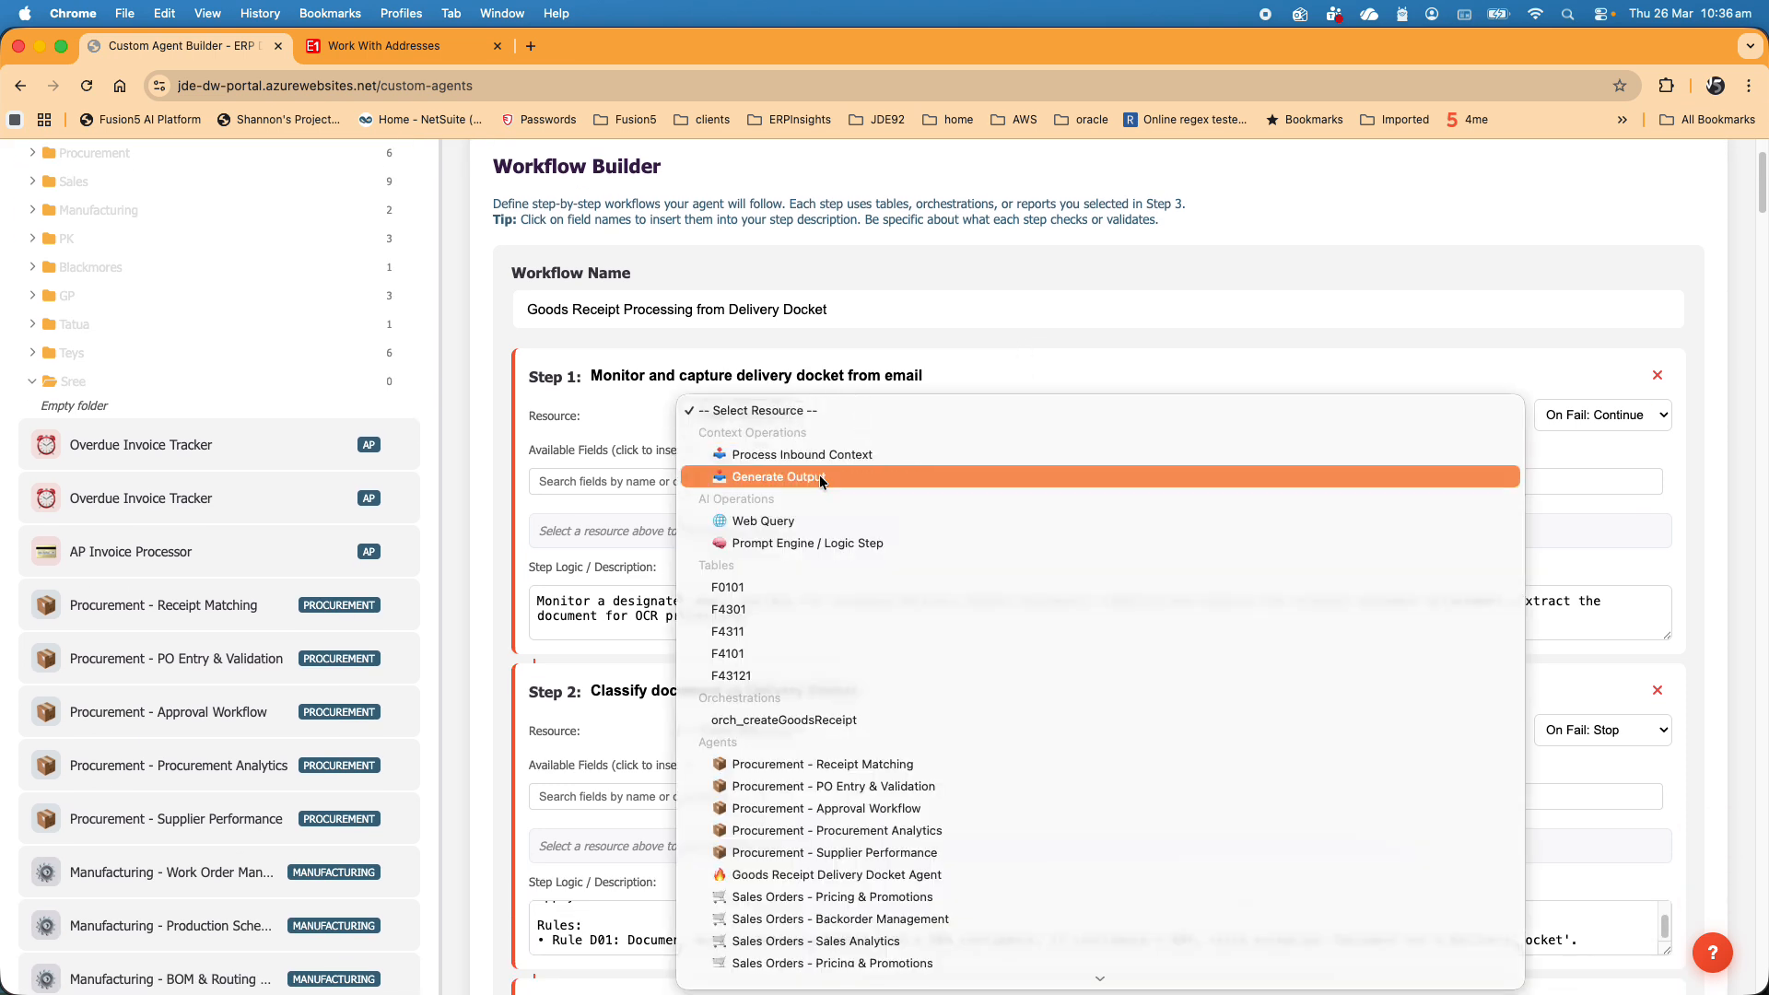
left_click(833, 457)
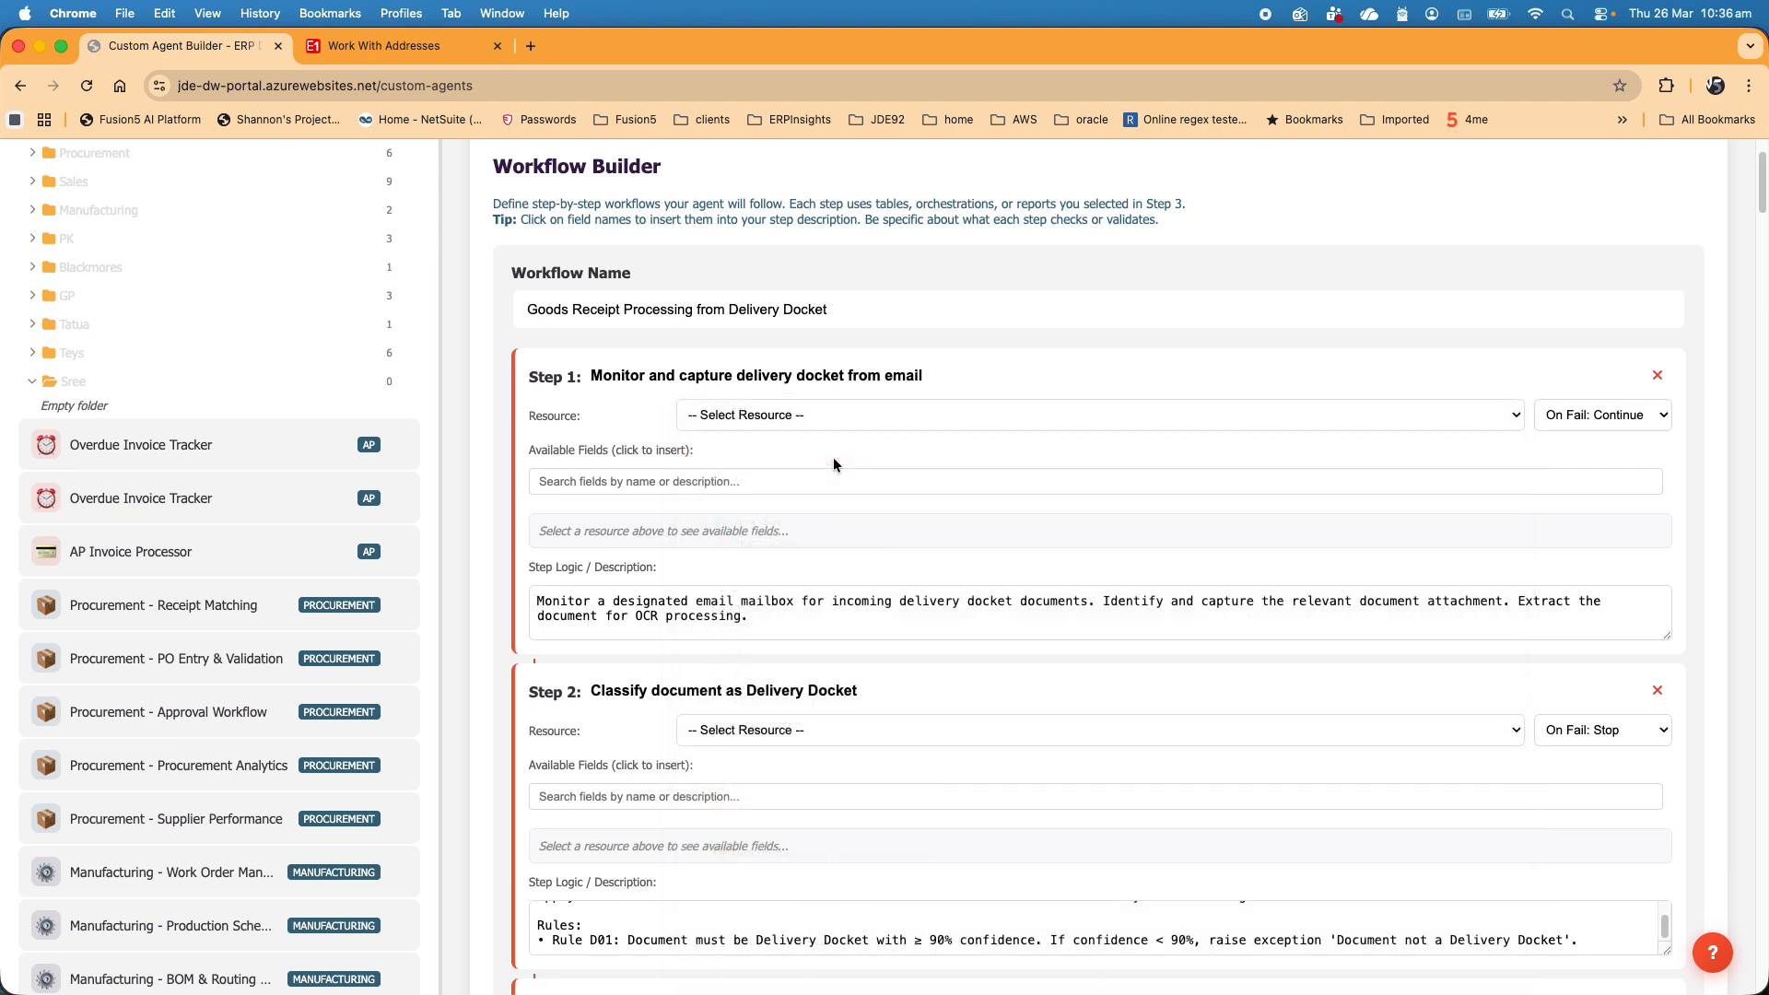
scroll(829, 612, "down", 5)
scroll(826, 616, "down", 3)
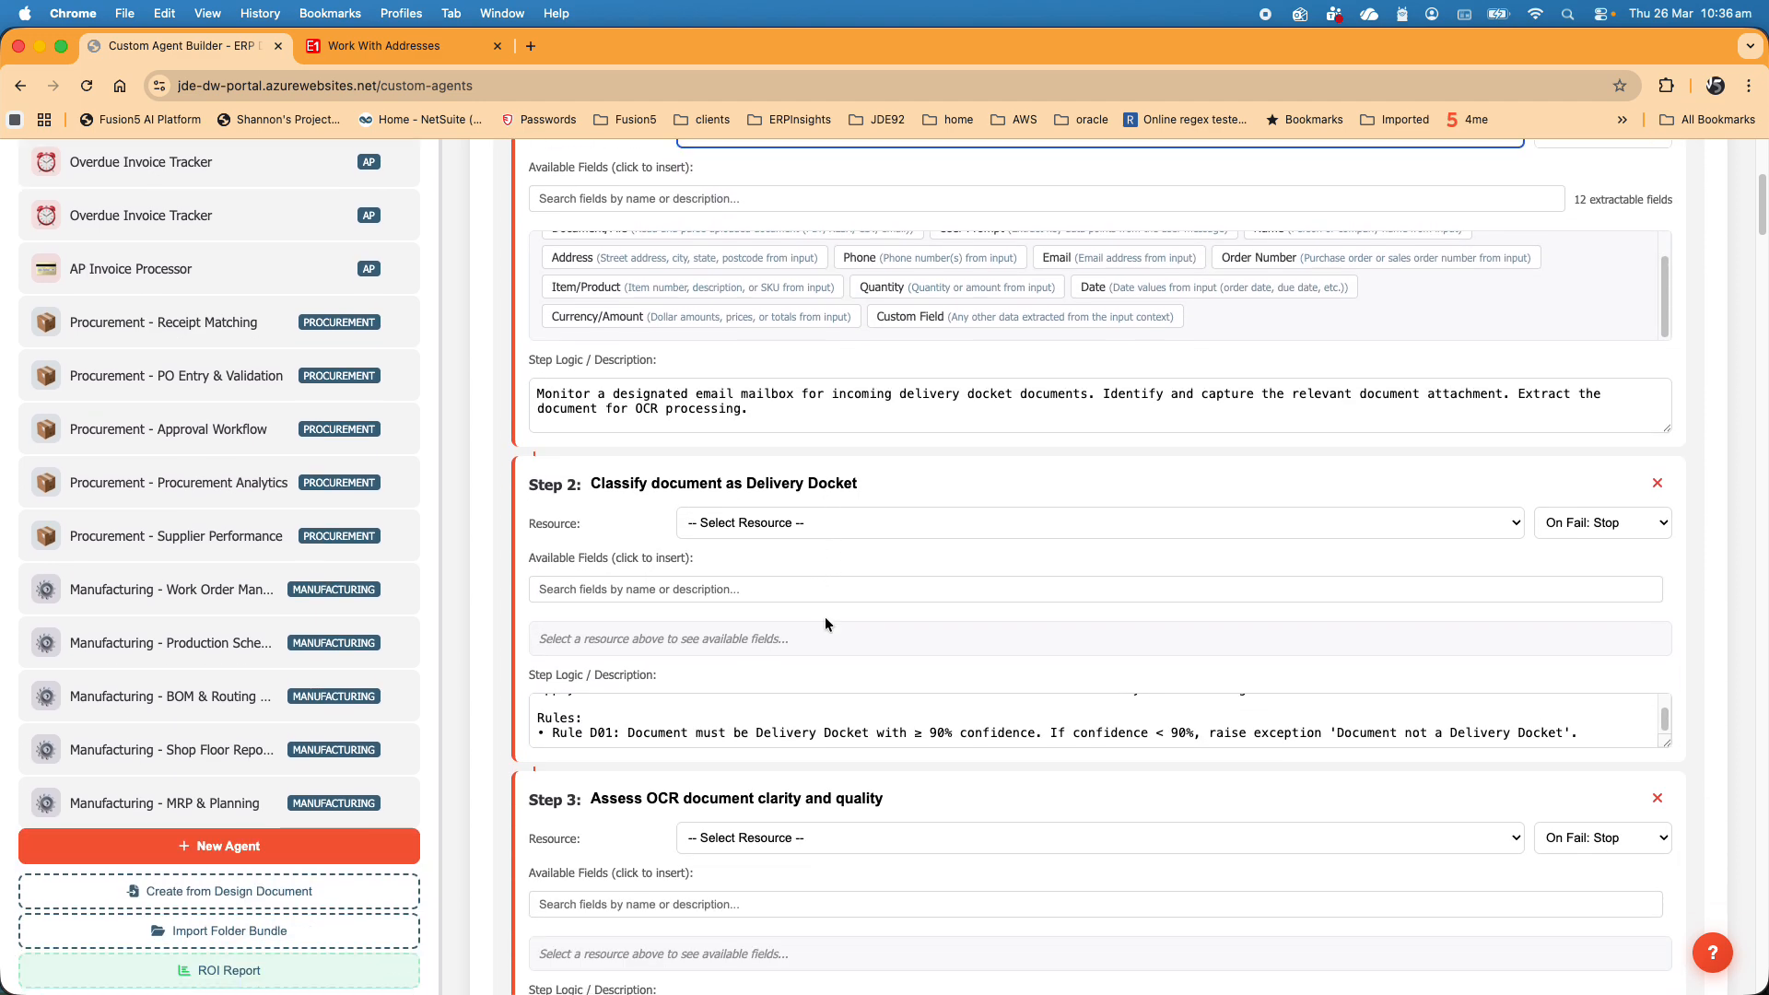
left_click(826, 482)
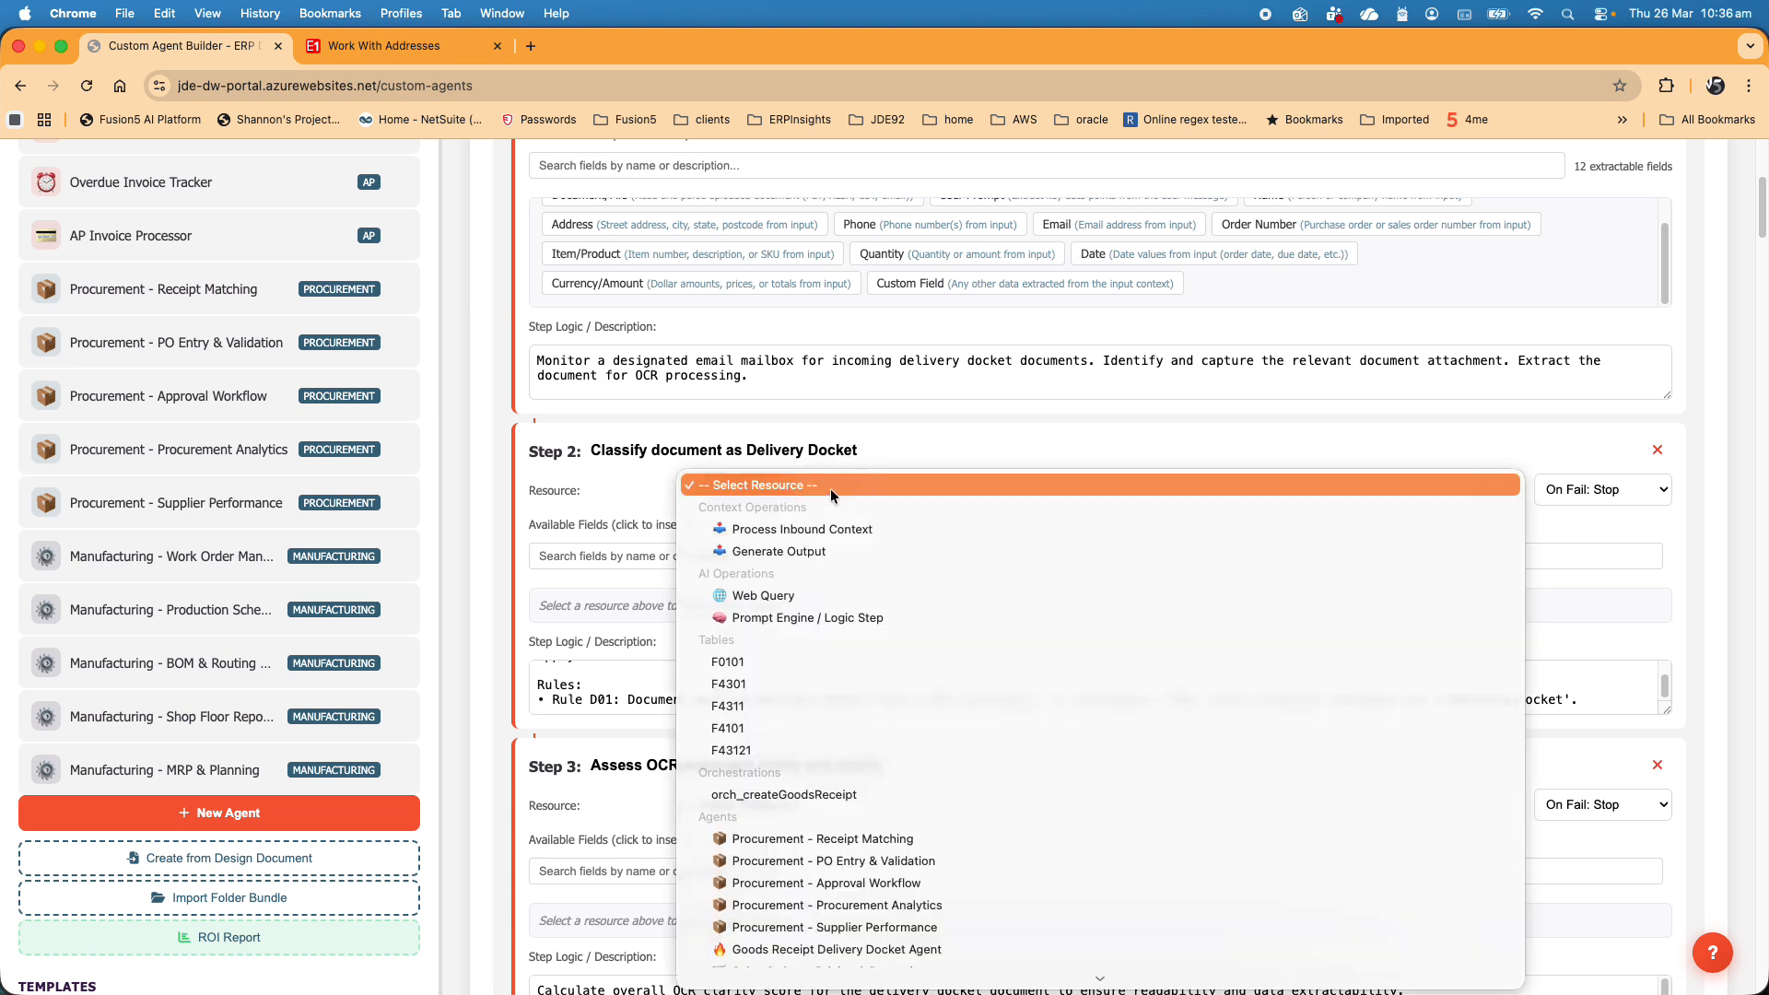
left_click(850, 528)
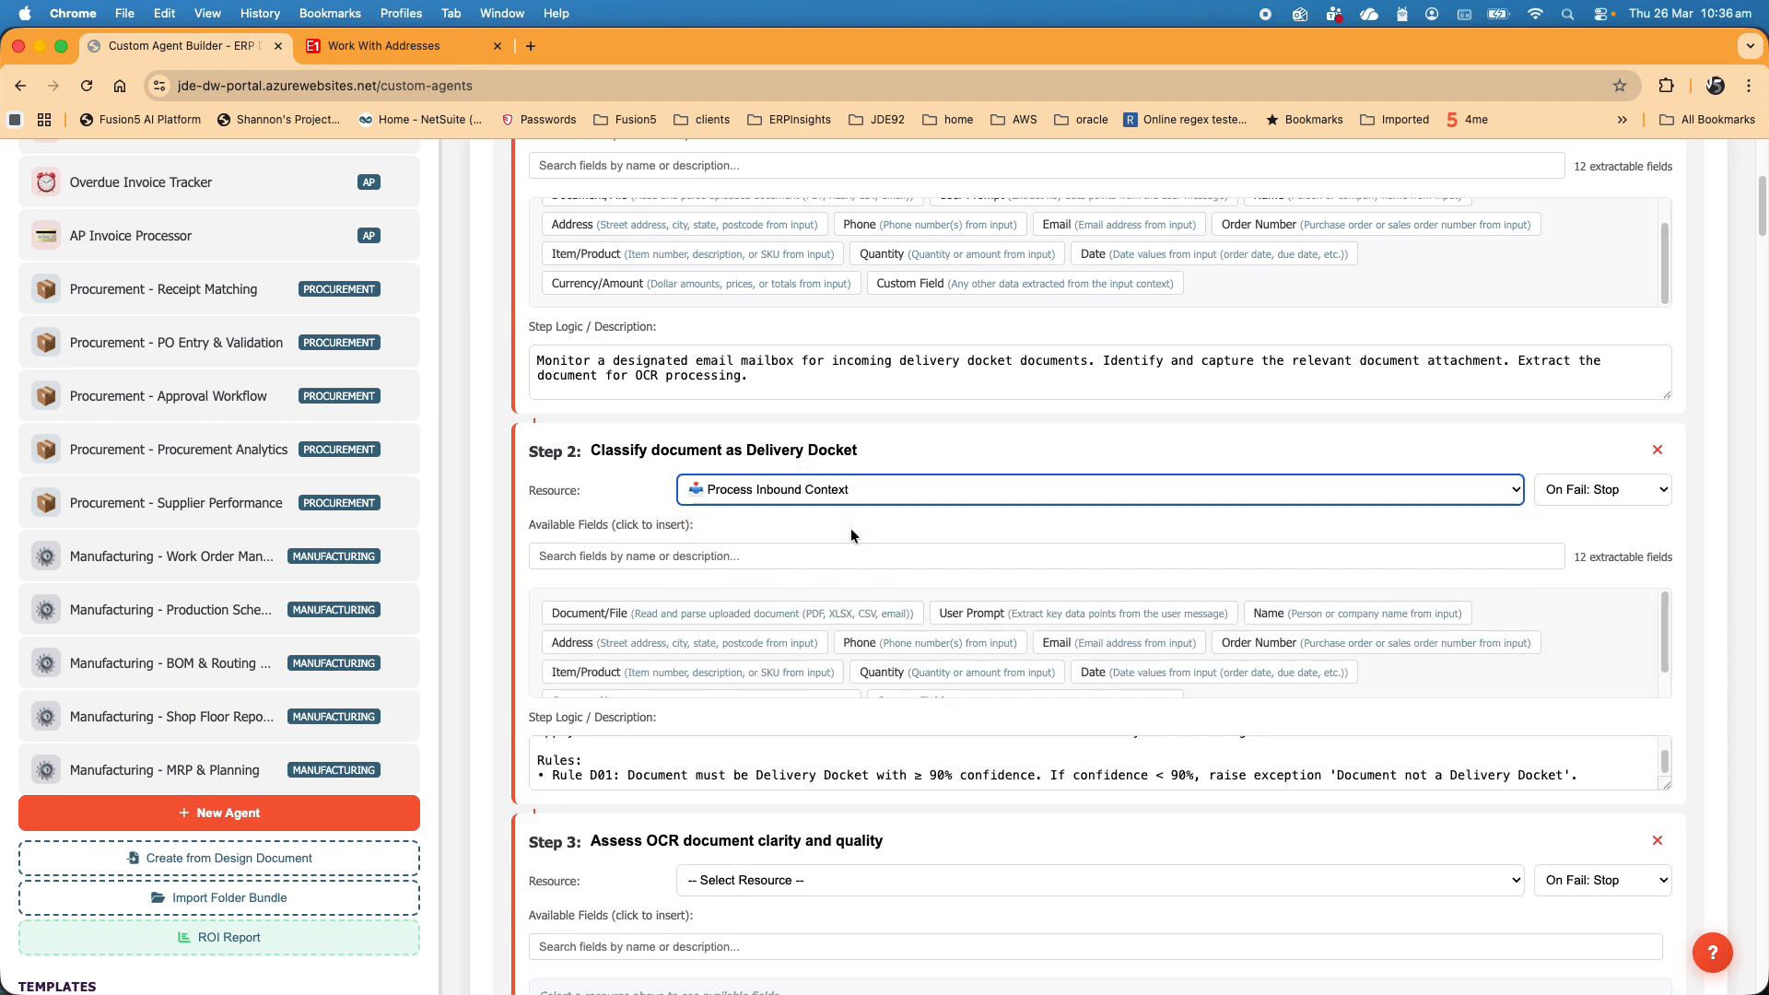
- Examine the step 2 classification rules, then the resources and logic of the remaining workflow steps through step 31
scroll(629, 772, "up", 1)
scroll(629, 772, "up", 1)
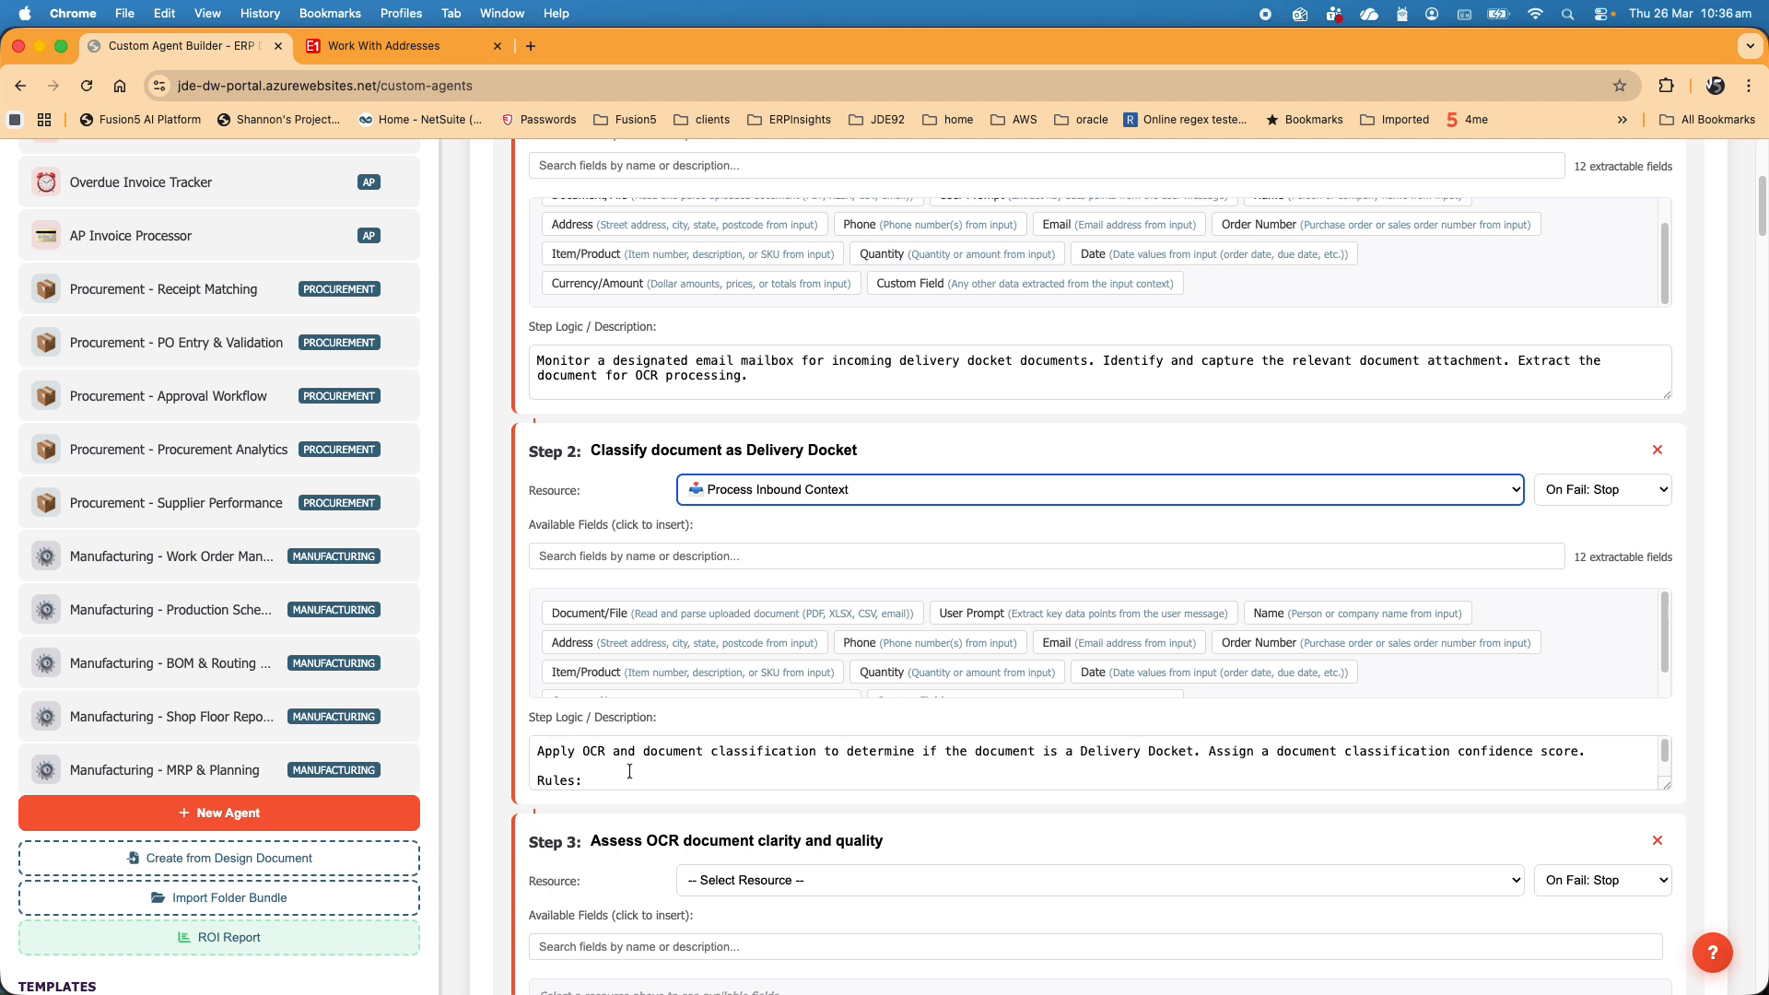
scroll(629, 772, "down", 5)
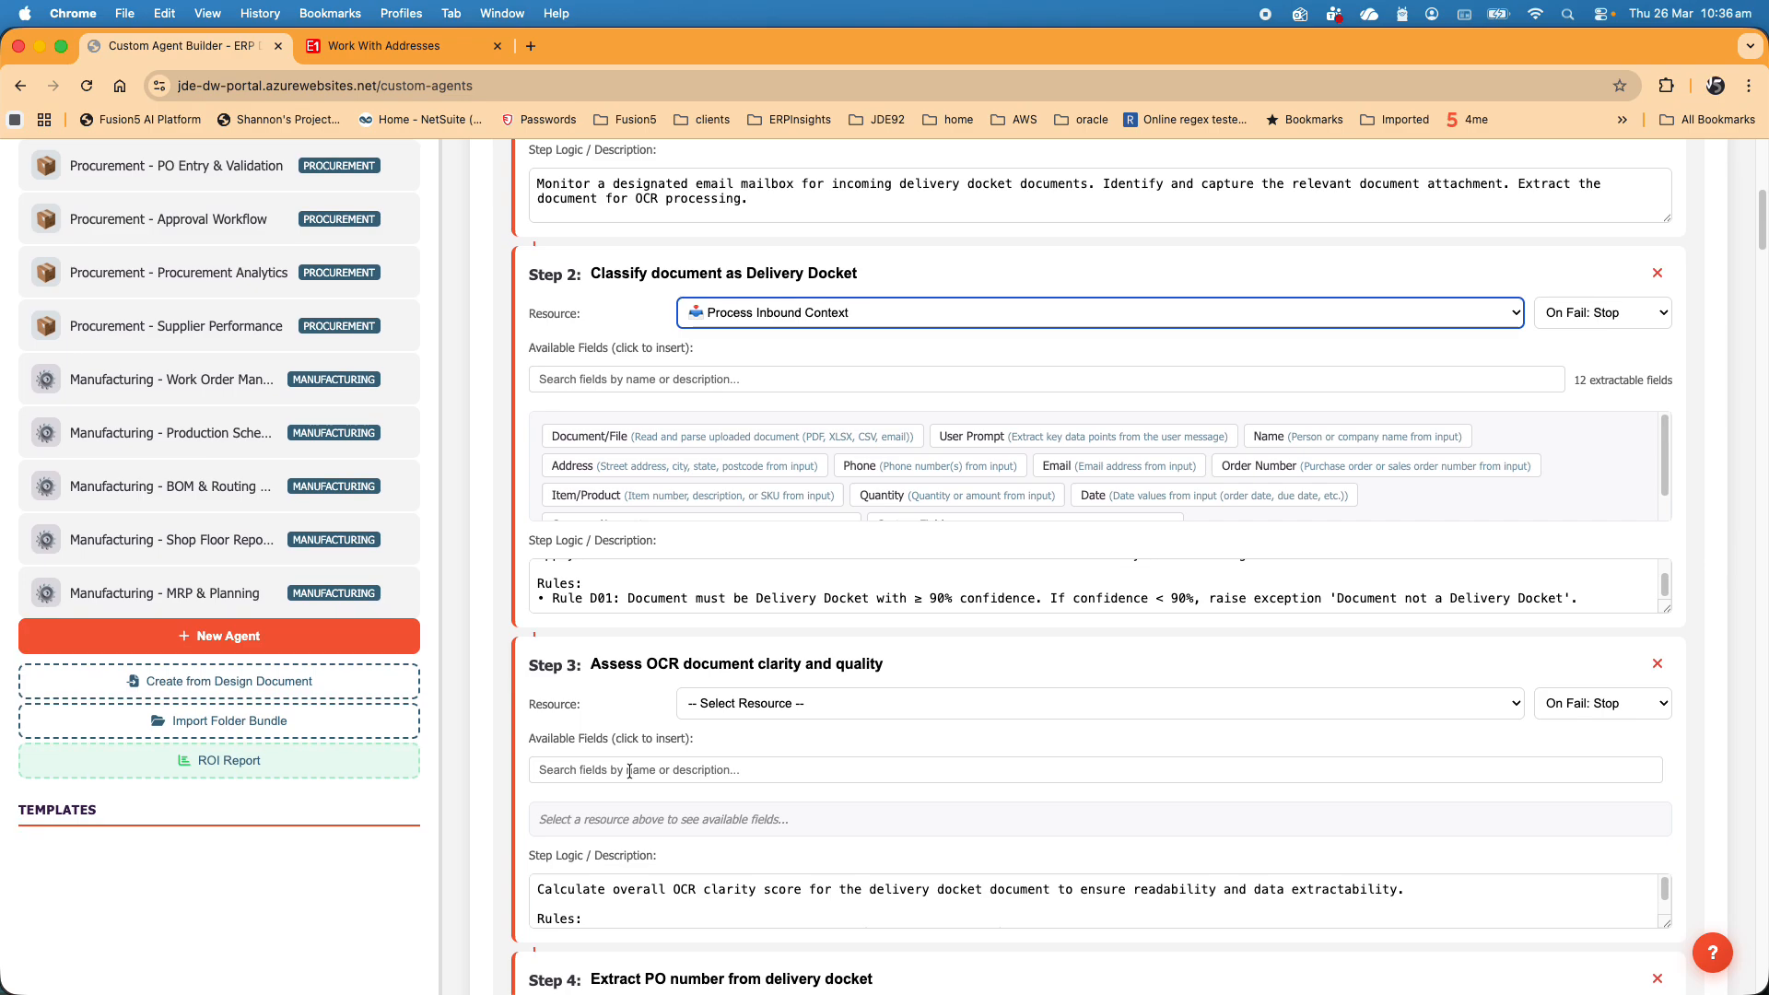
scroll(774, 684, "down", 20)
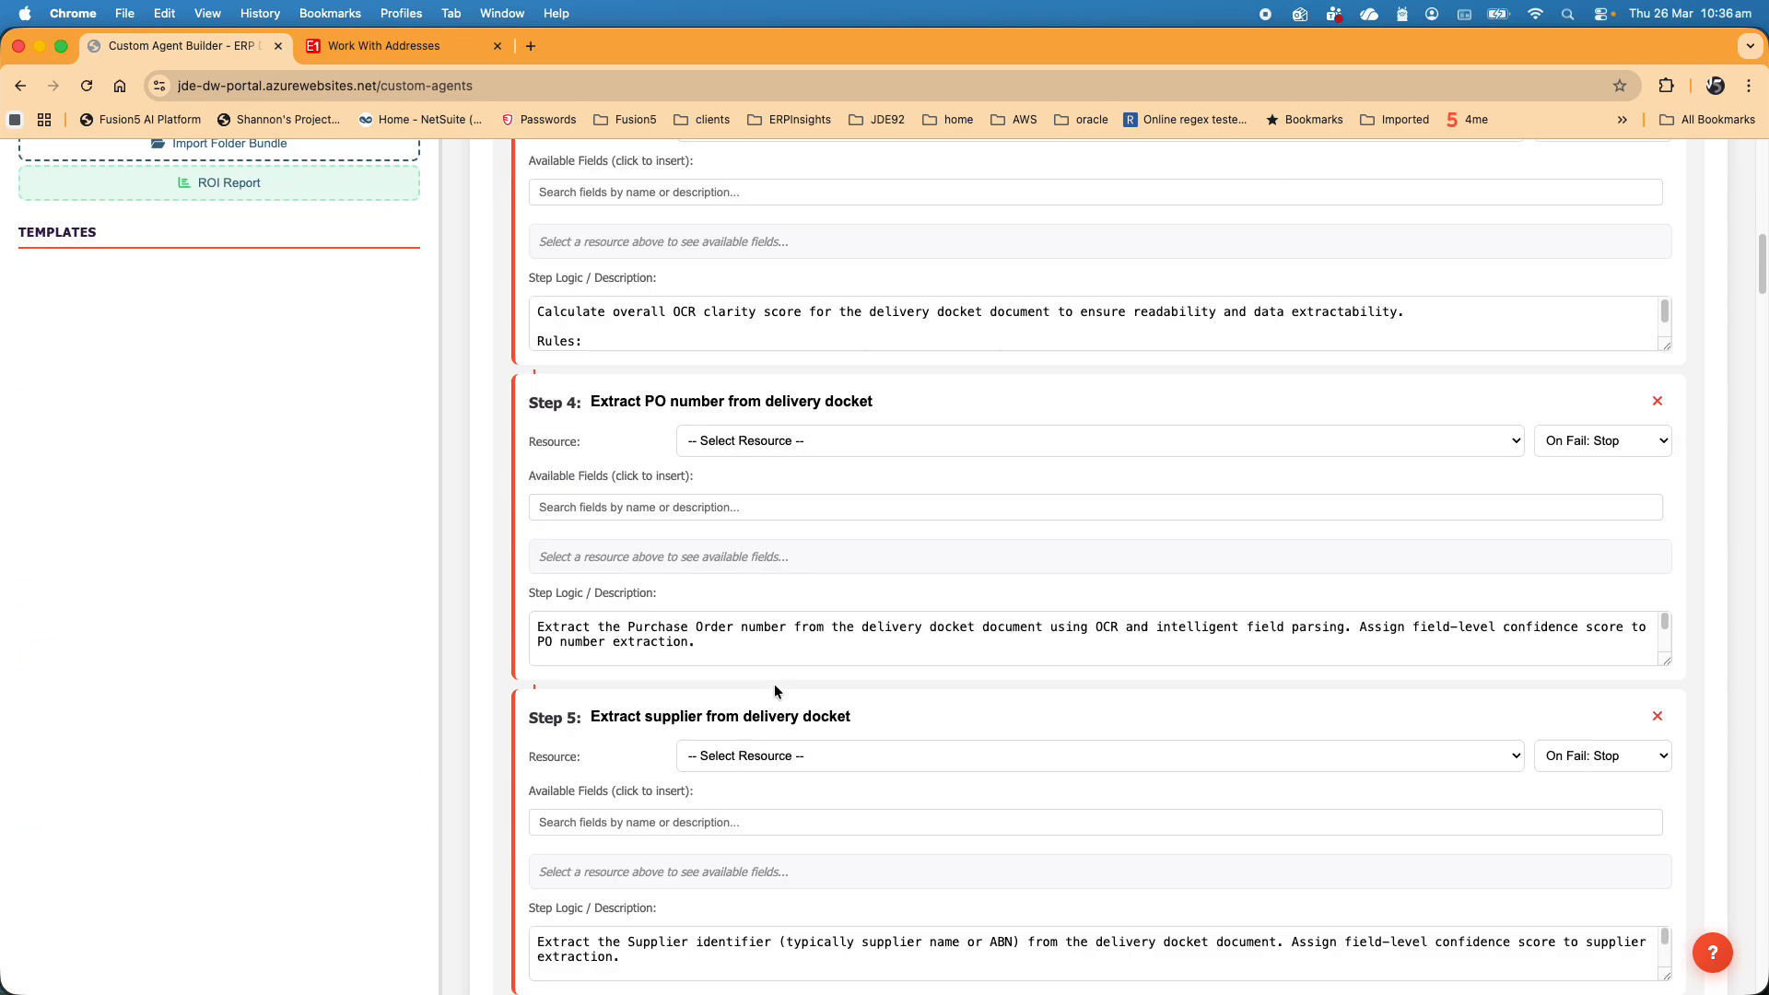
scroll(774, 684, "down", 20)
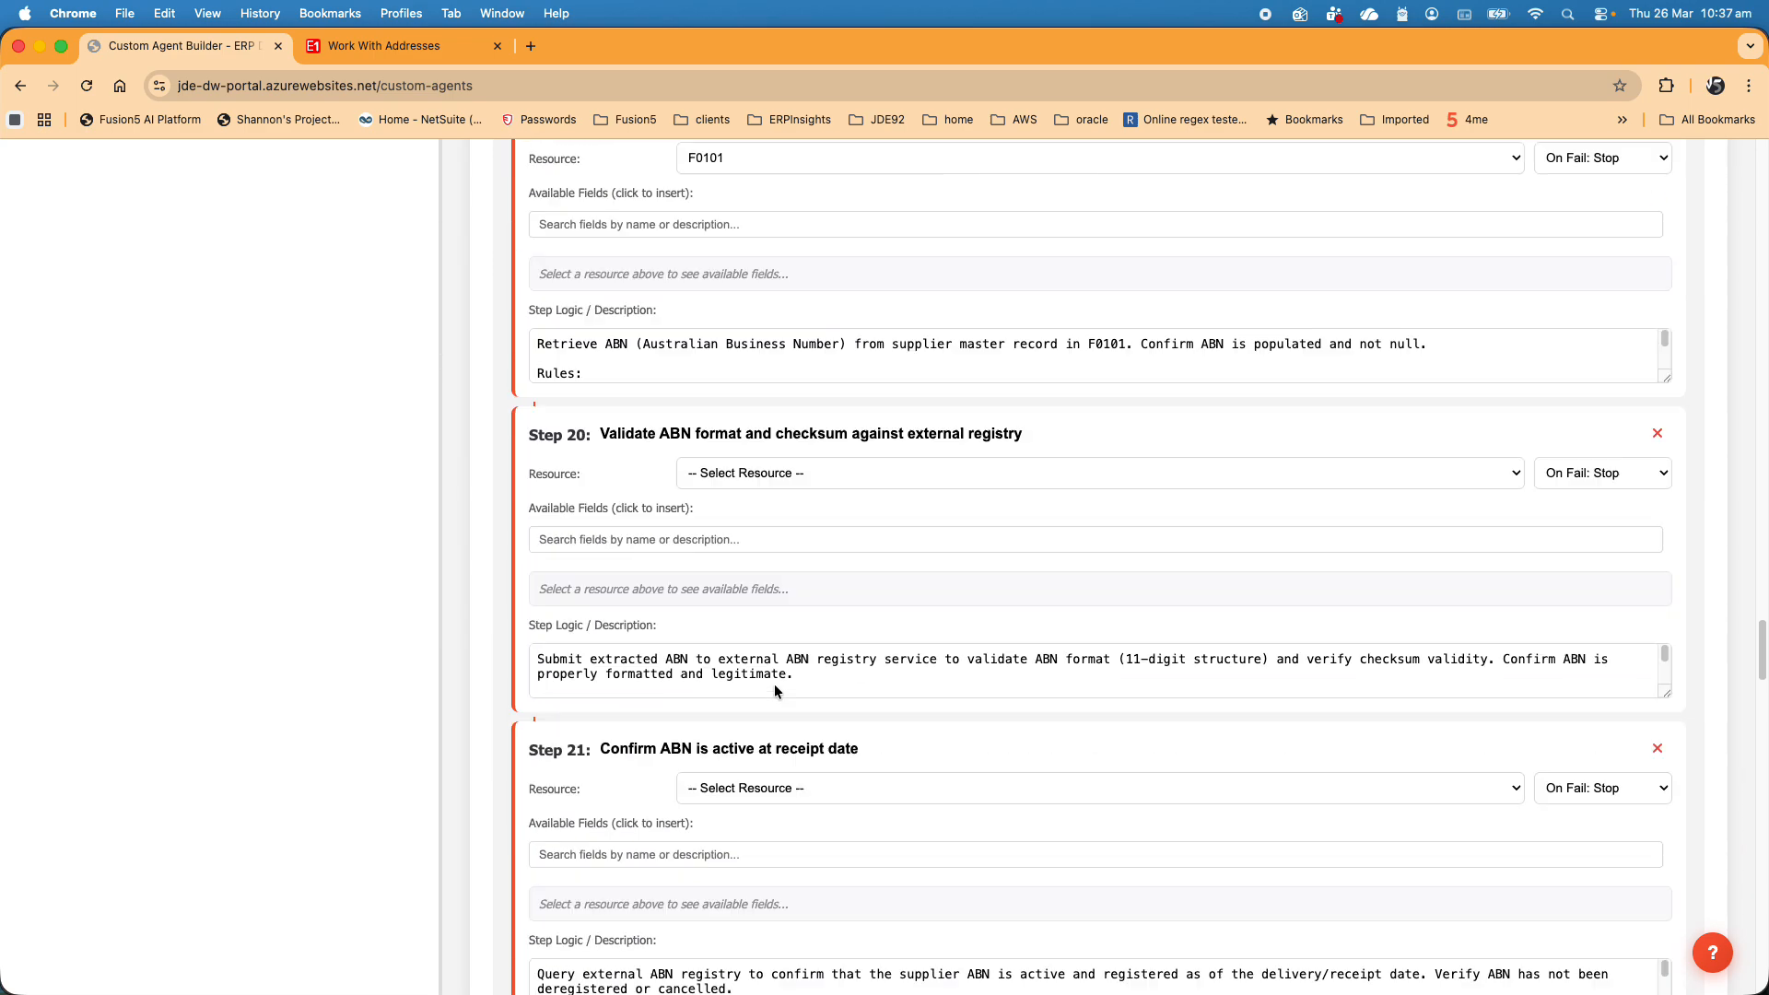
scroll(774, 684, "down", 8)
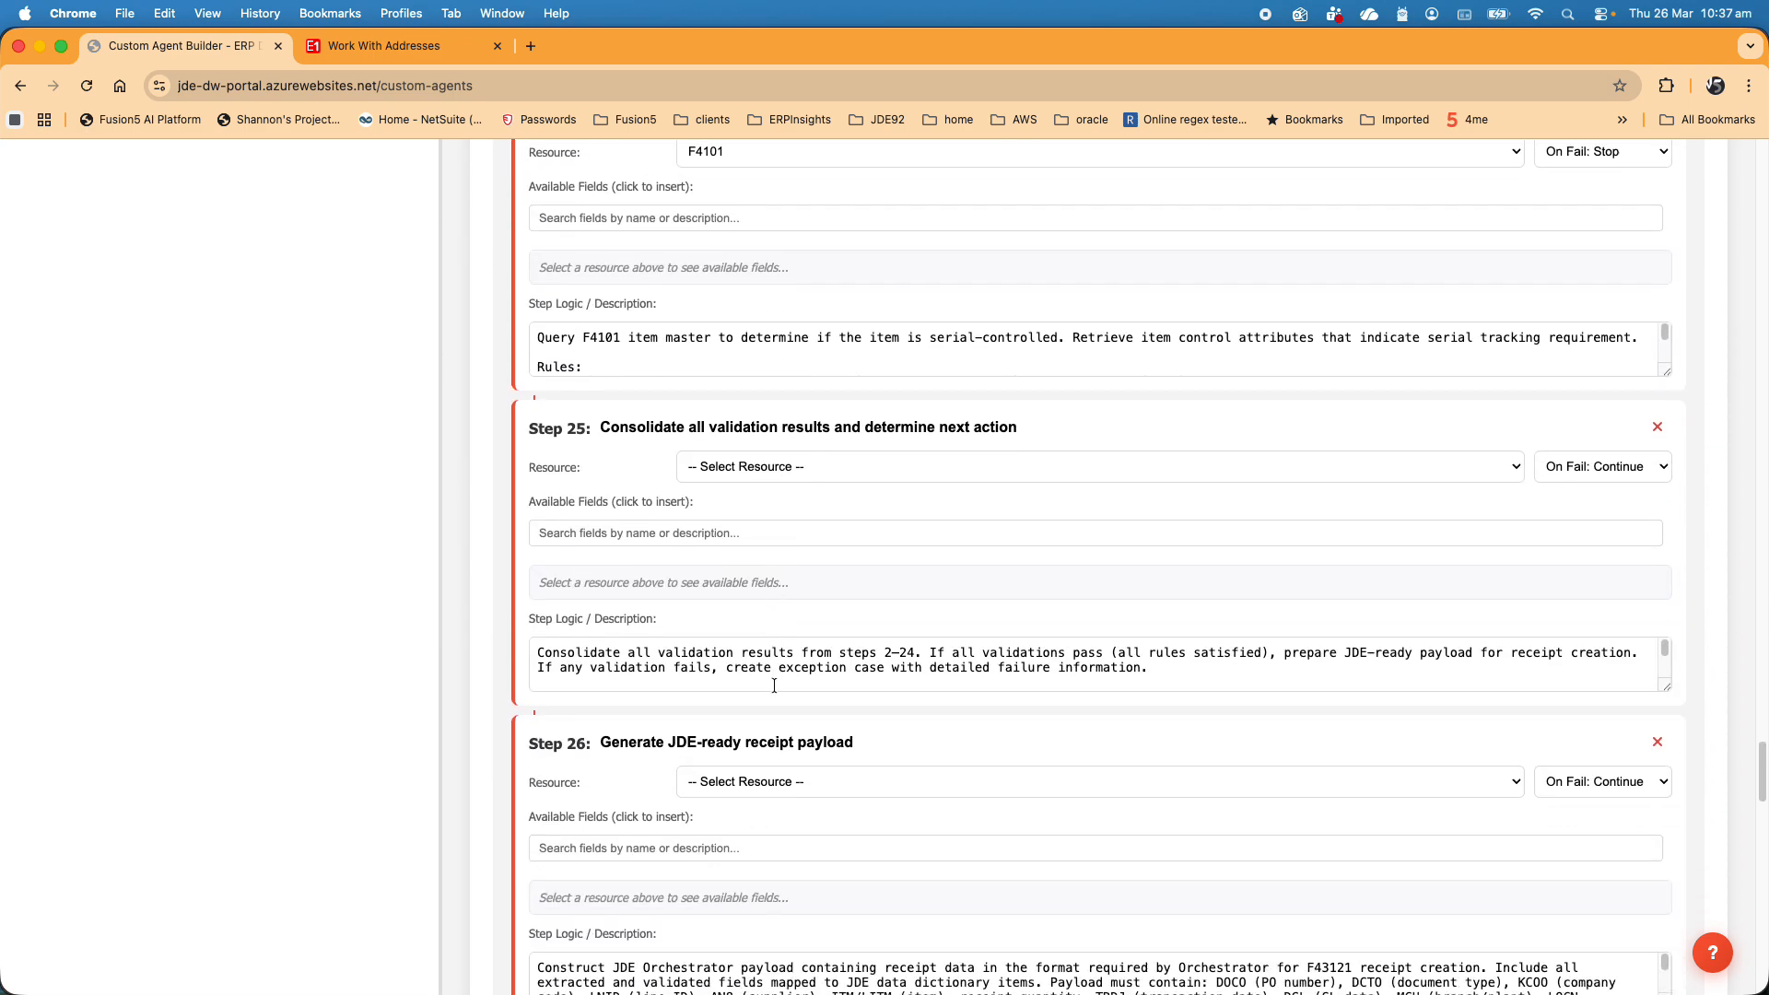
scroll(798, 817, "down", 4)
scroll(776, 743, "down", 18)
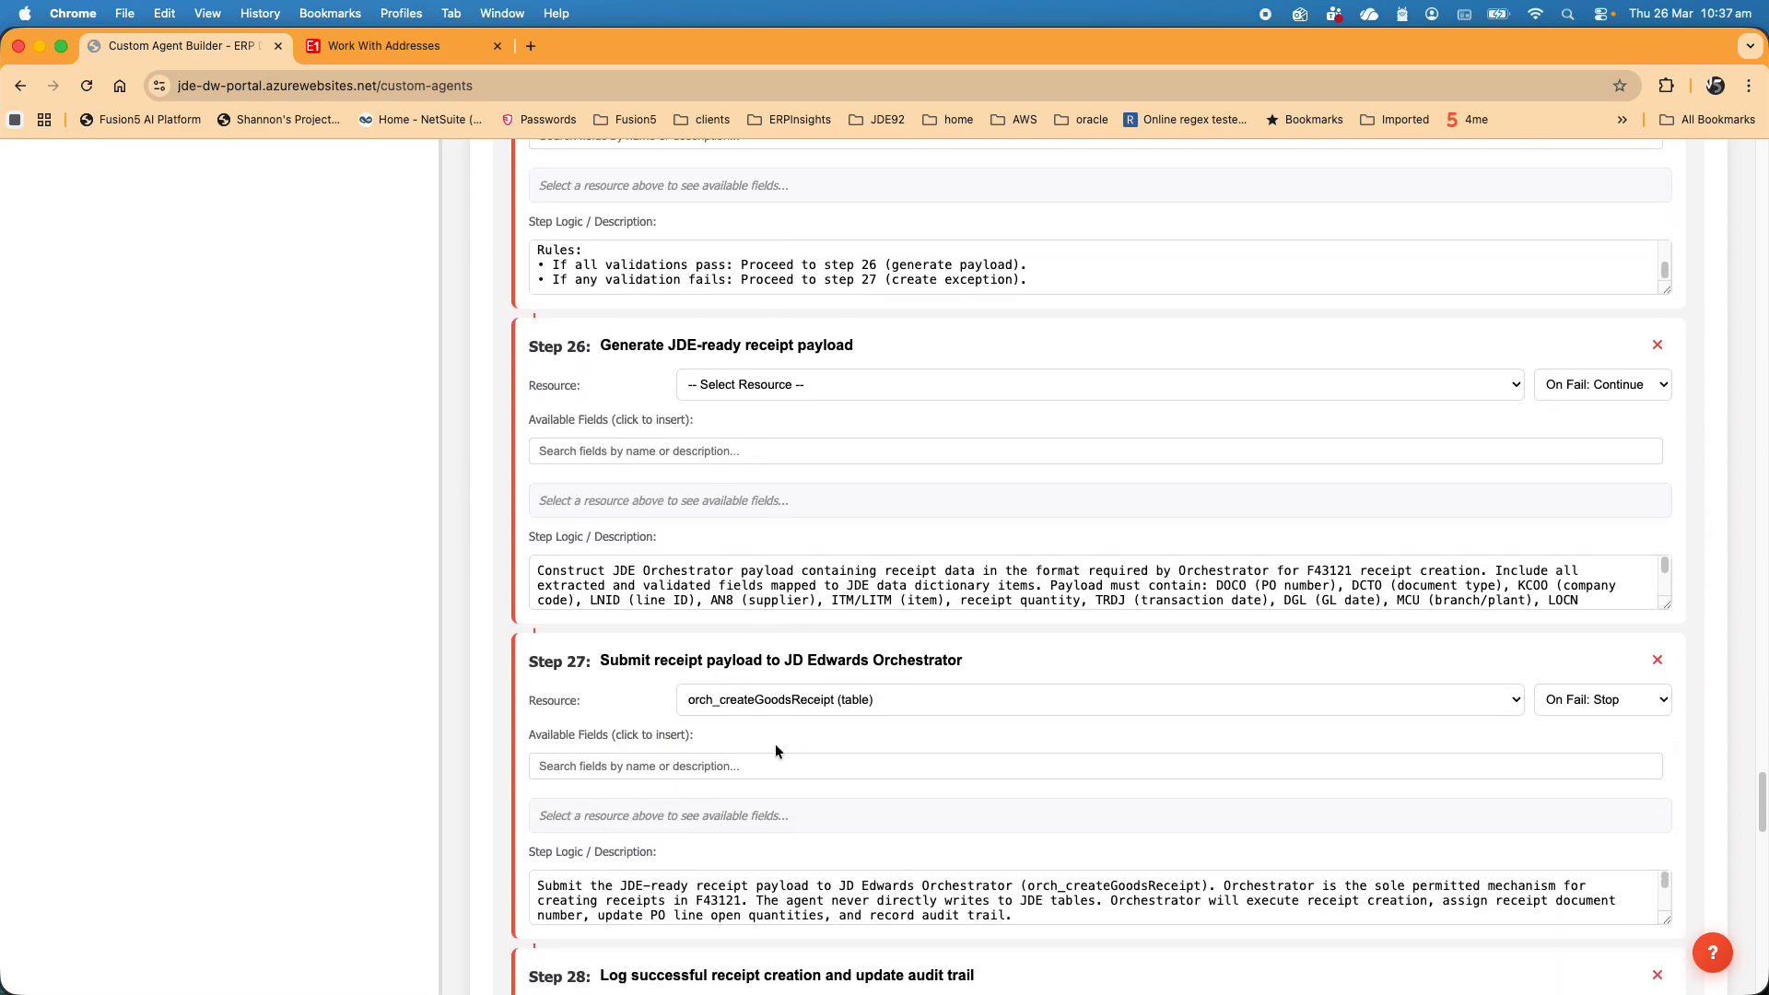
scroll(776, 744, "up", 2)
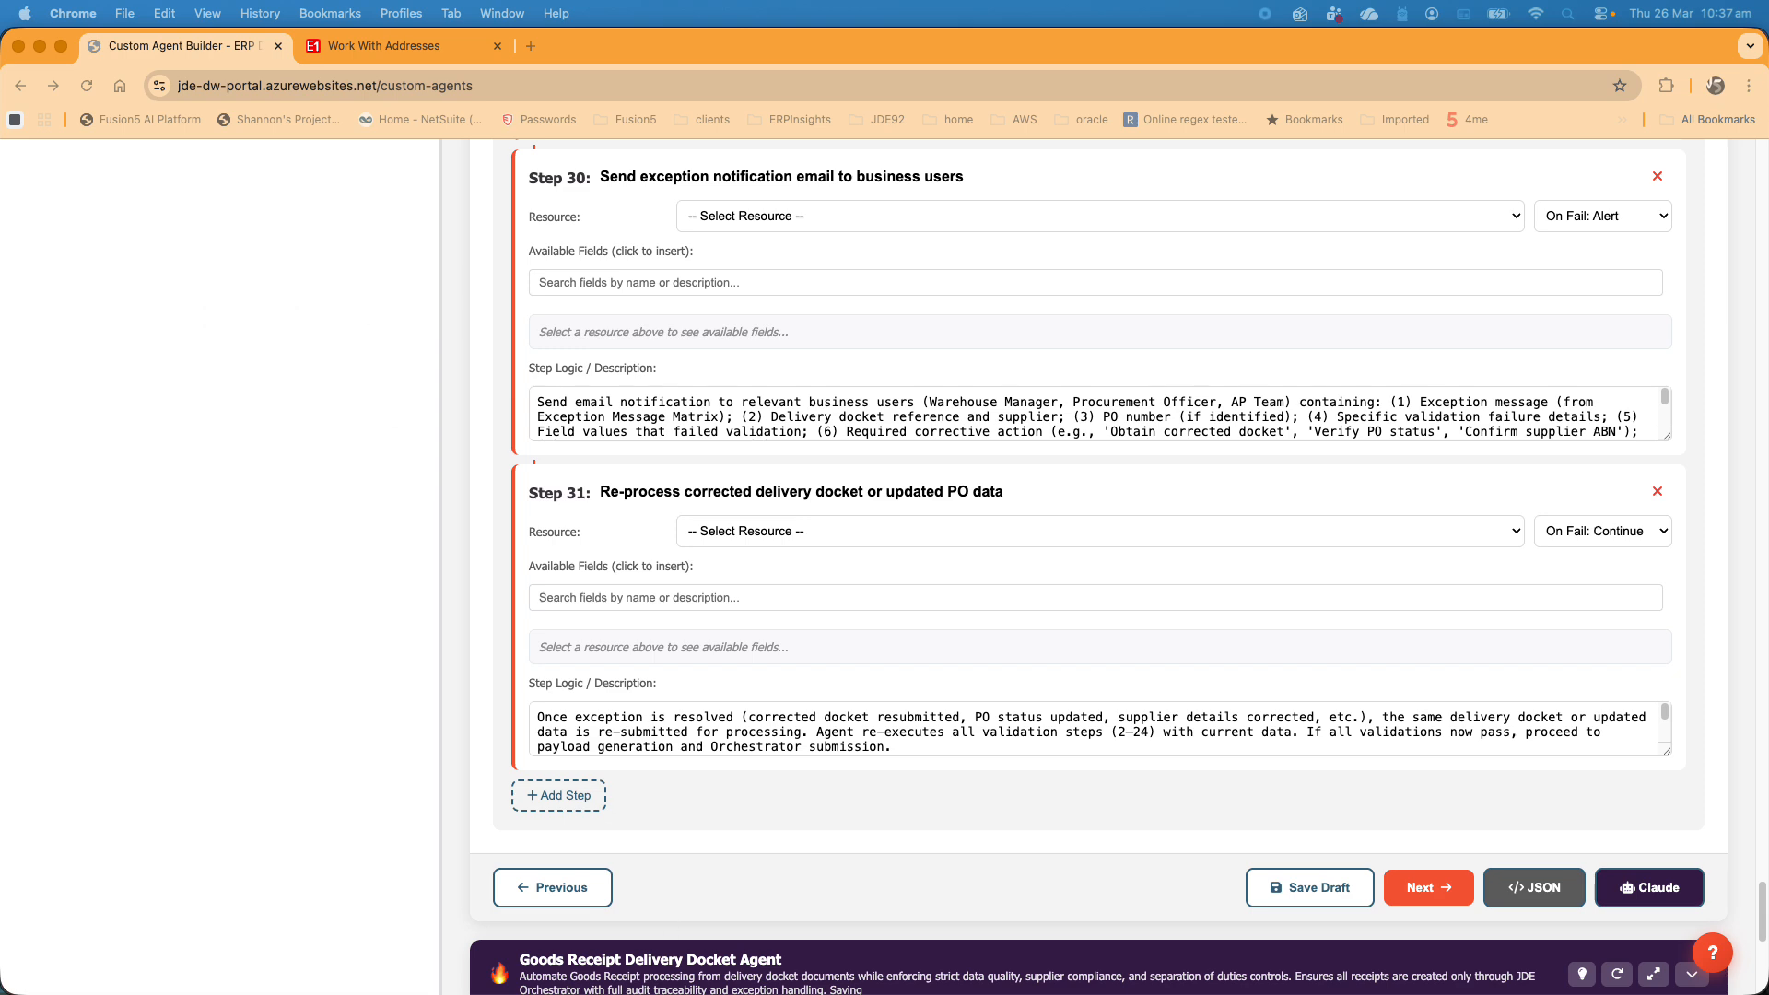
left_click_drag(0, 387, 830, 265)
left_click_drag(587, 475, 467, 458)
left_click(333, 384)
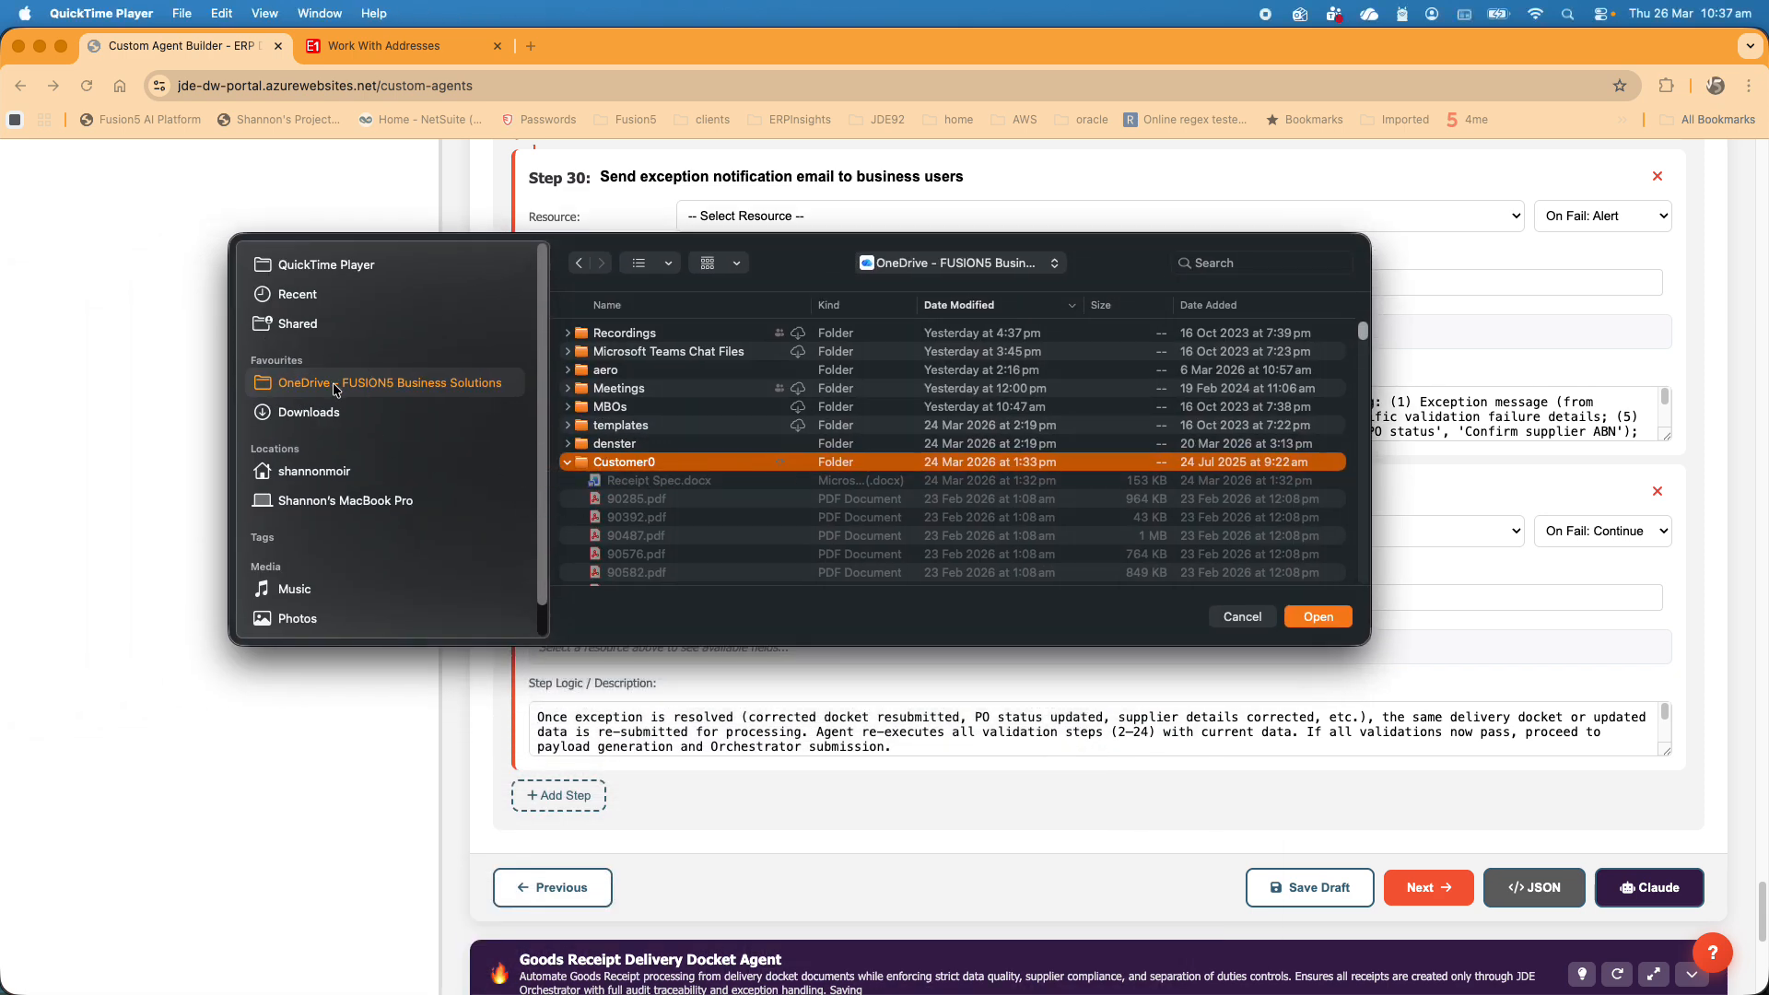
left_click(309, 419)
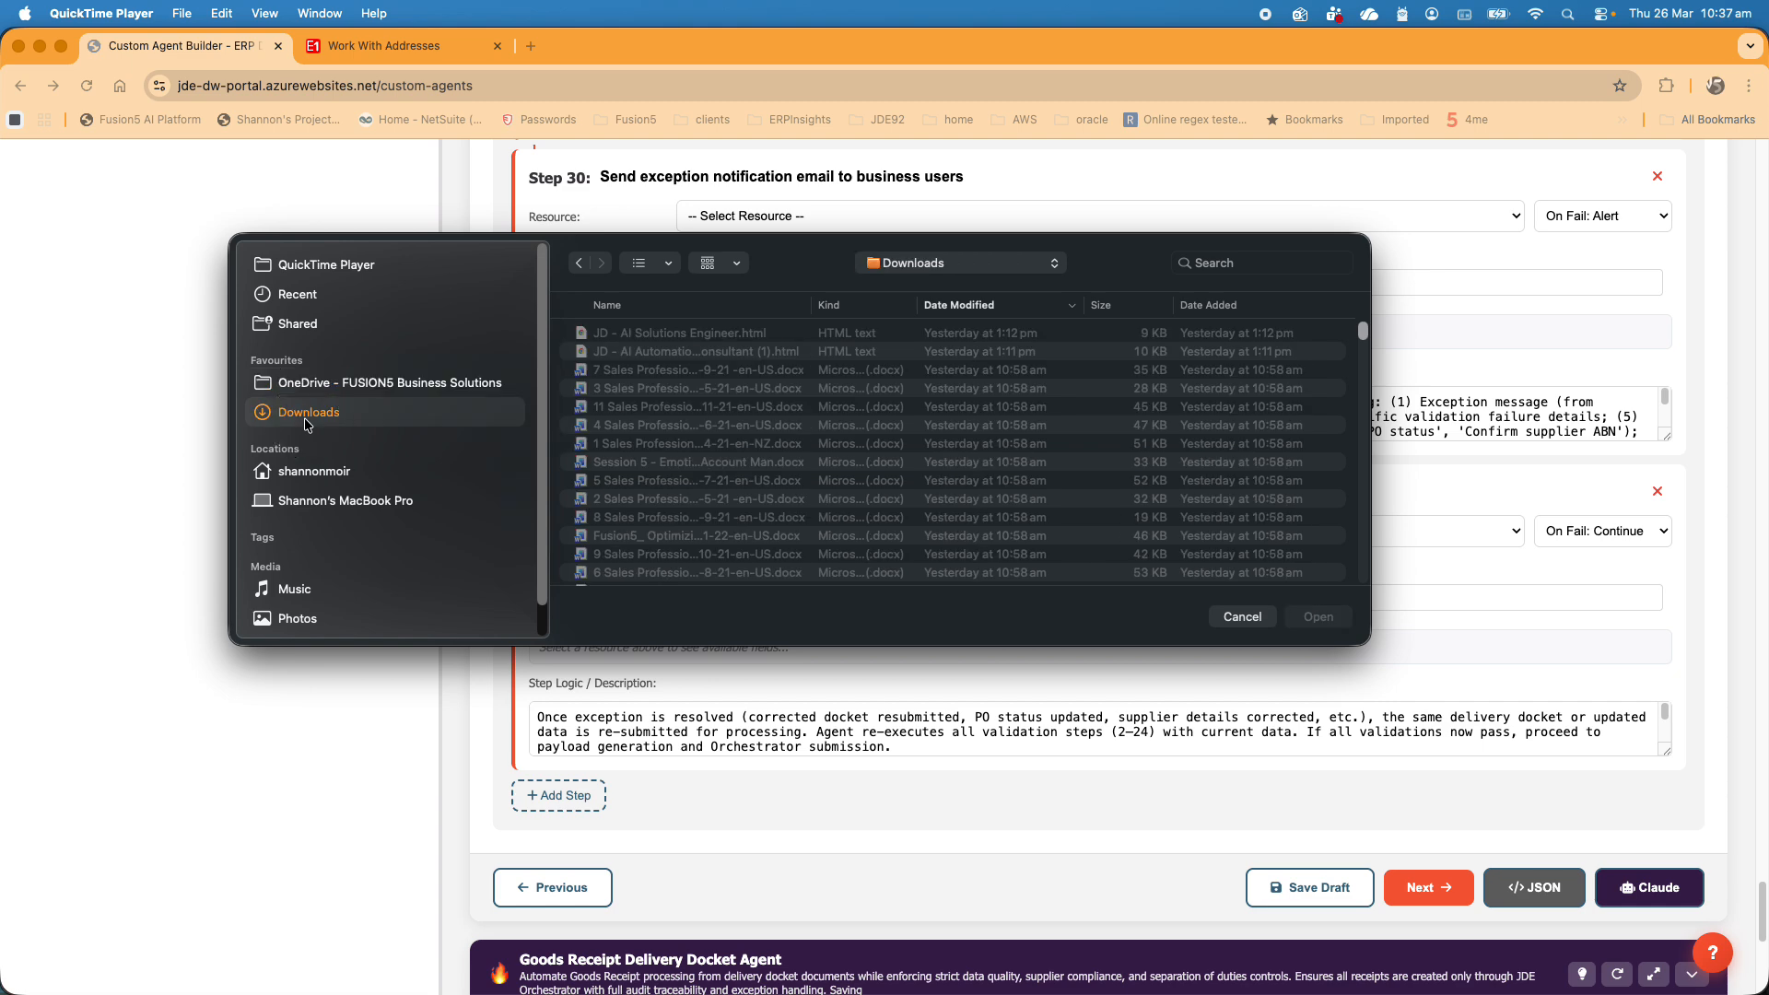
left_click(344, 387)
left_click(640, 465)
double_click(641, 465)
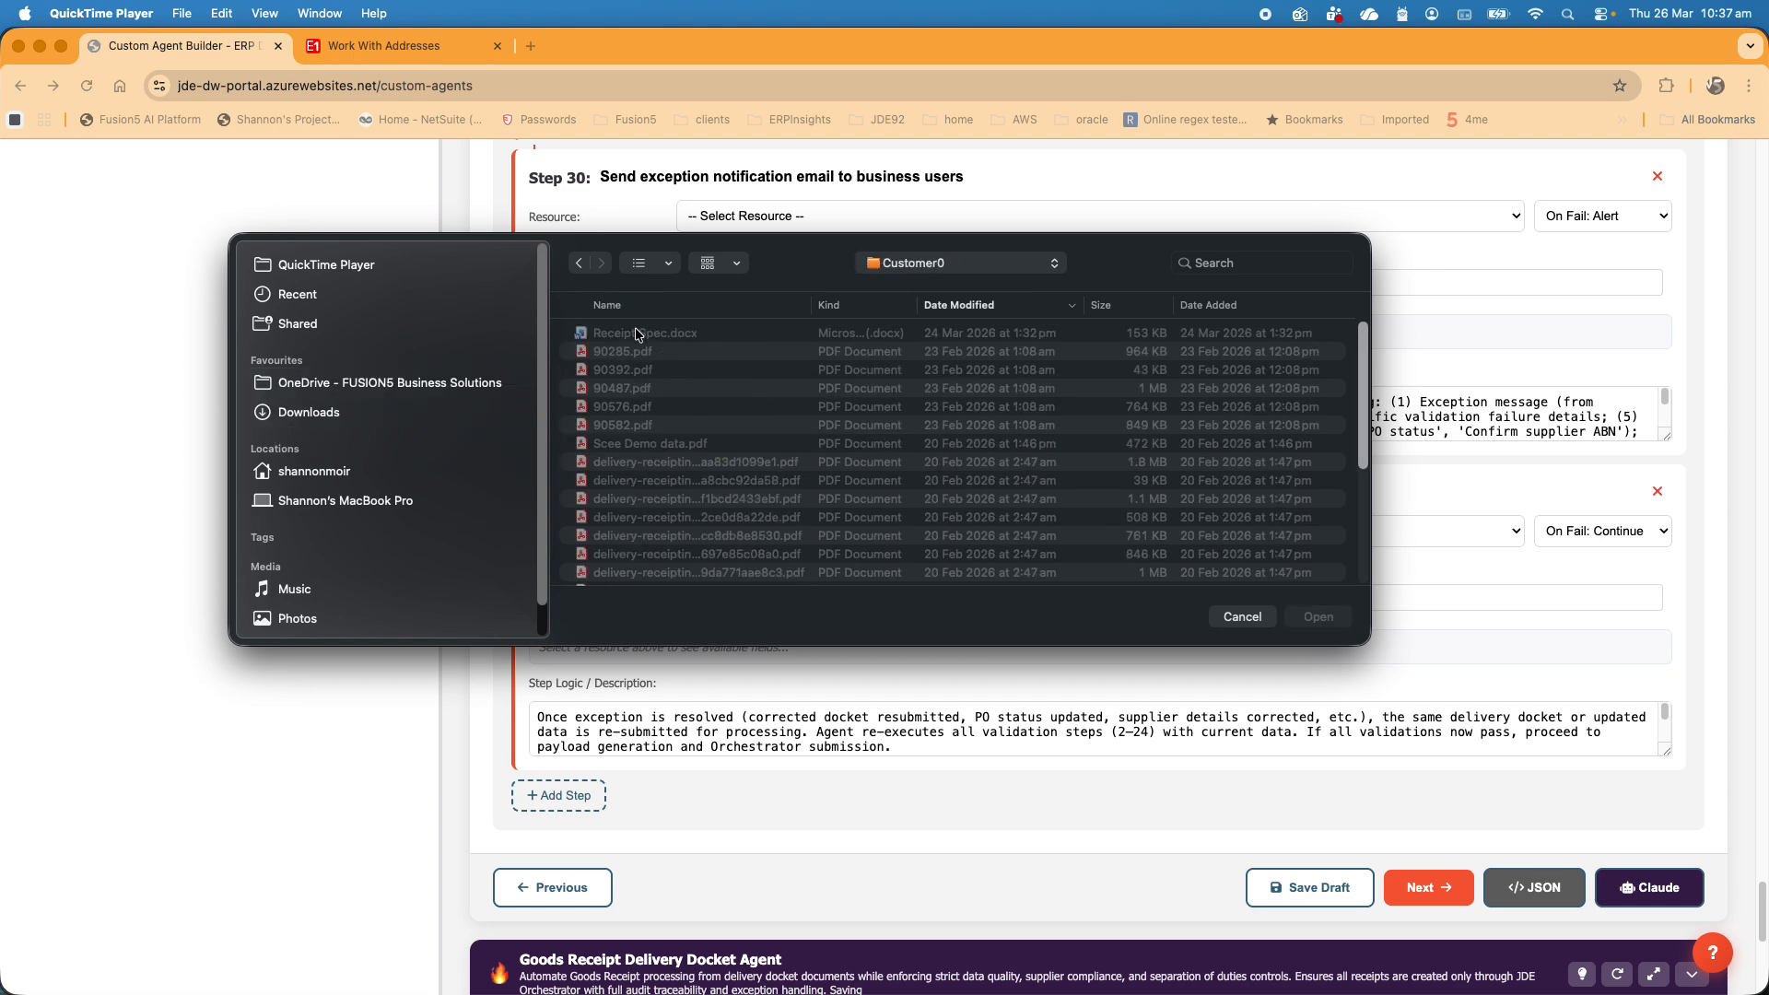
key("super+Tab")
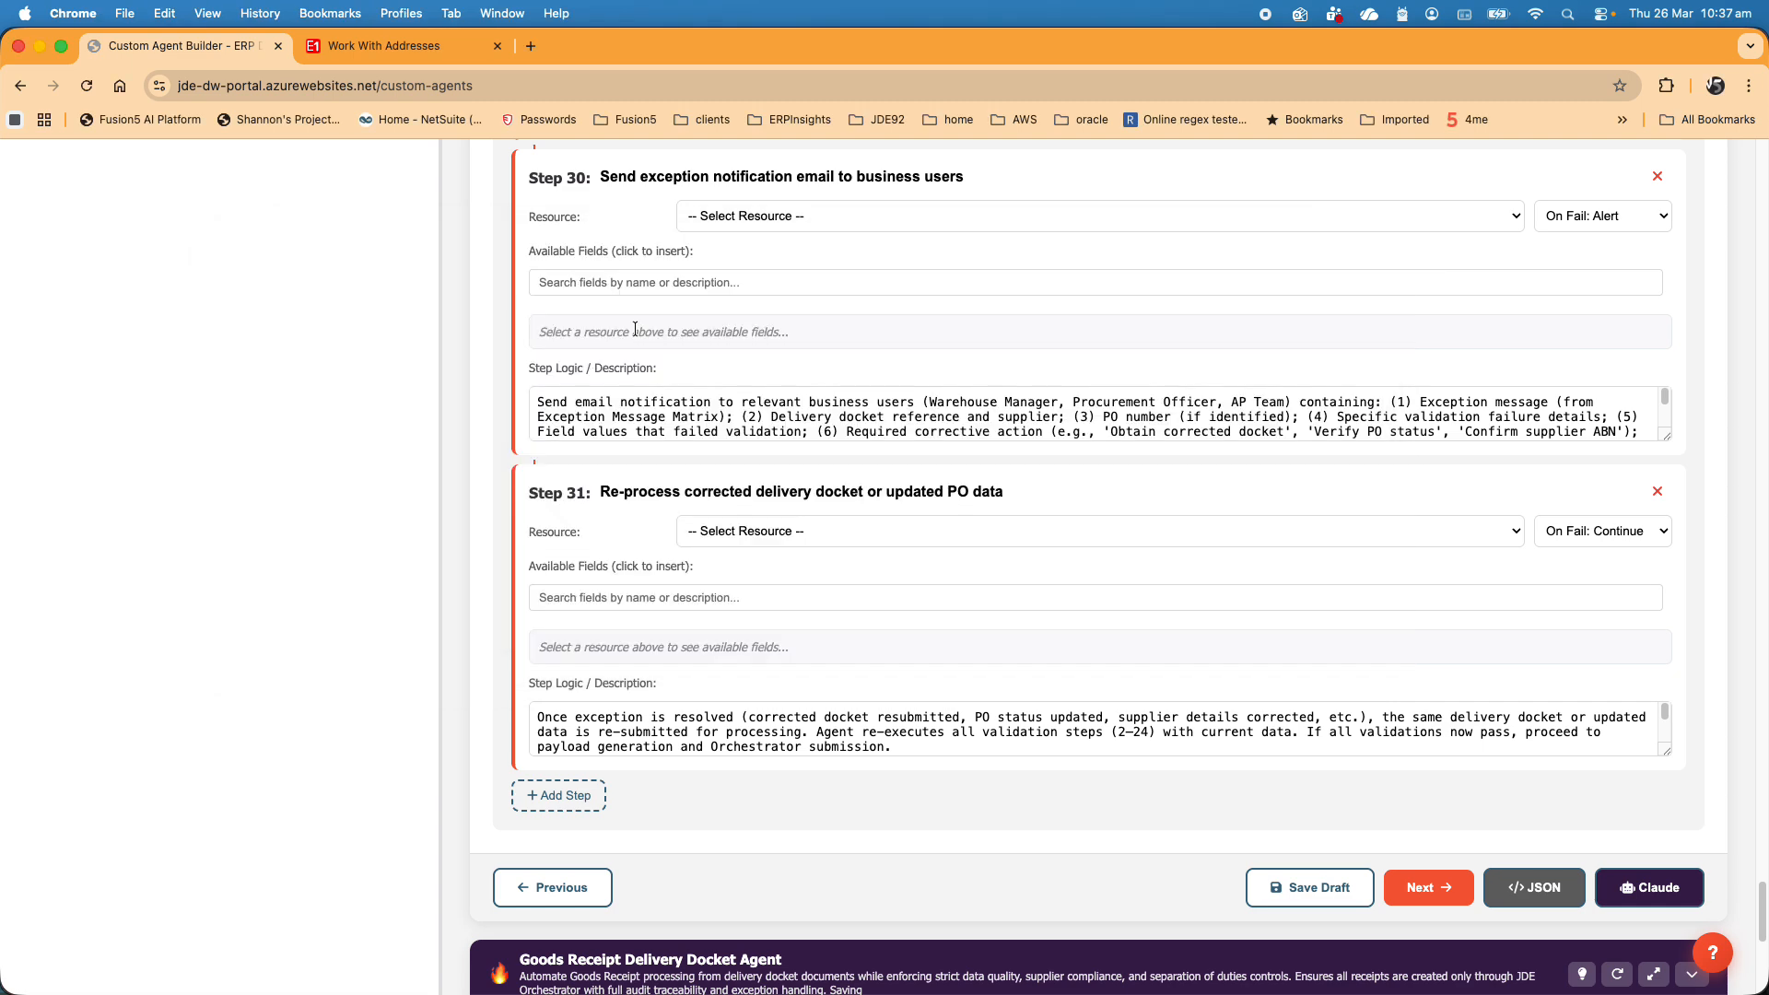
- Look over the workflow steps once more and advance the agent to the Test & Save stage
scroll(675, 506, "up", 20)
scroll(674, 508, "up", 20)
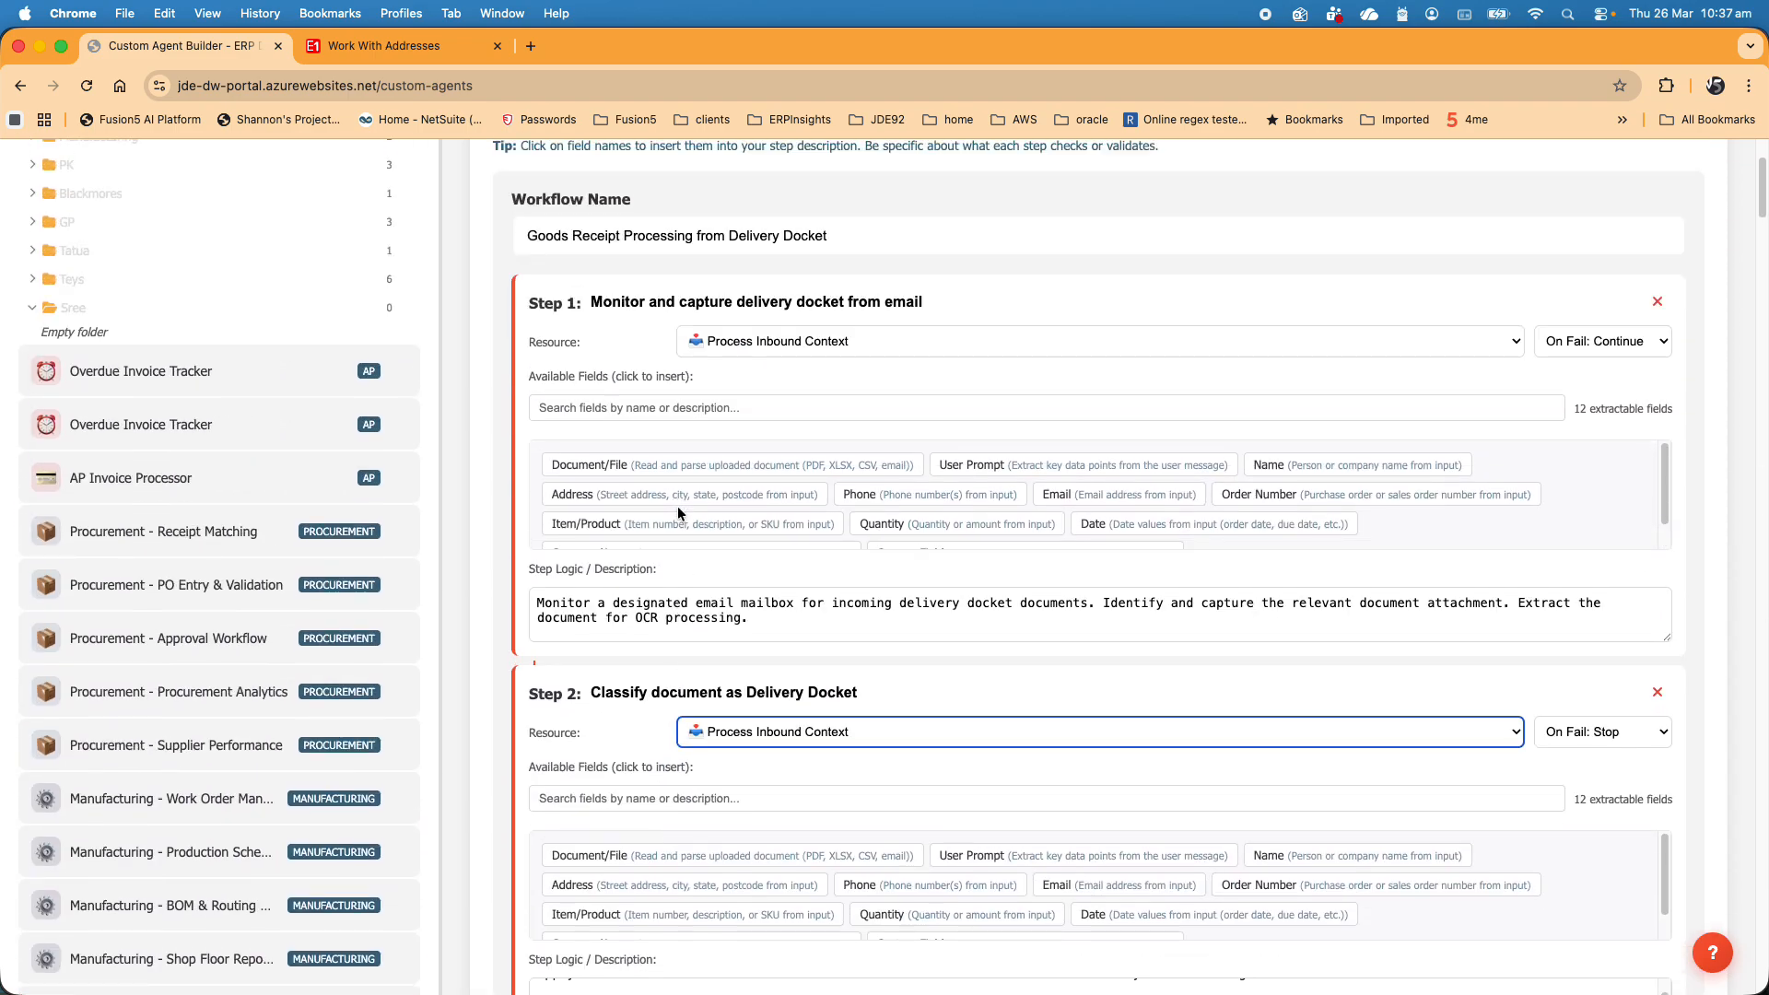
scroll(1057, 380, "down", 10)
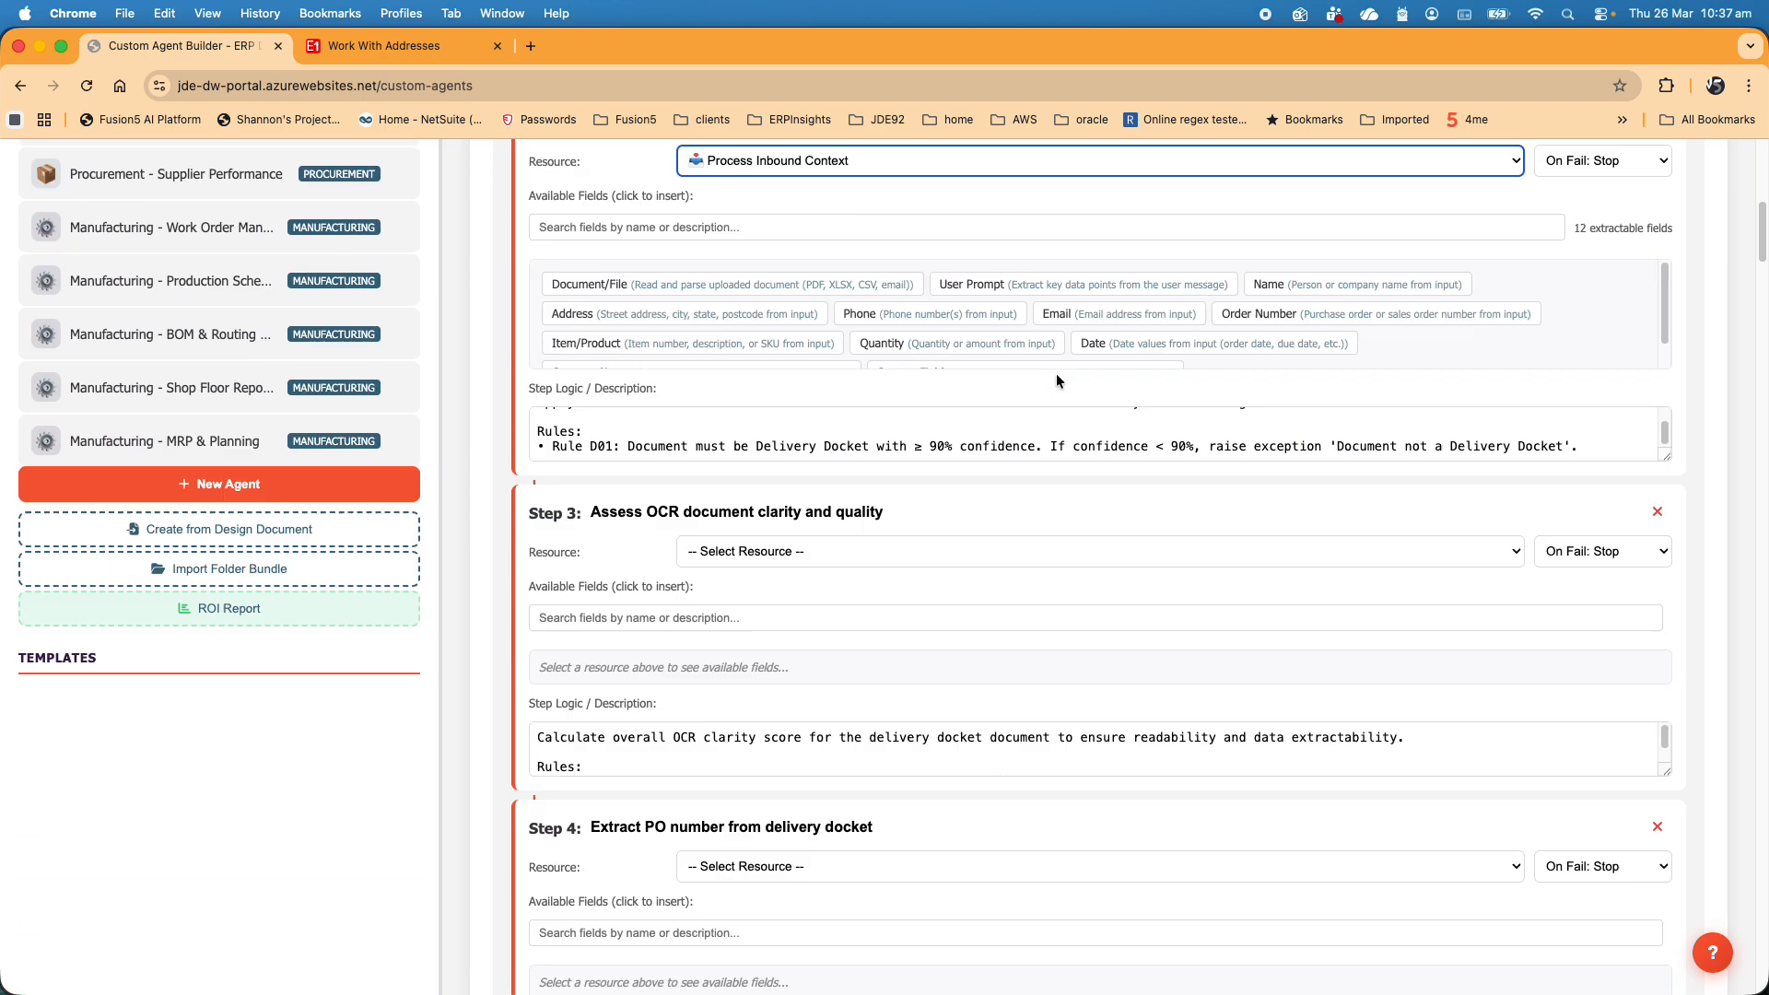
scroll(1056, 380, "up", 15)
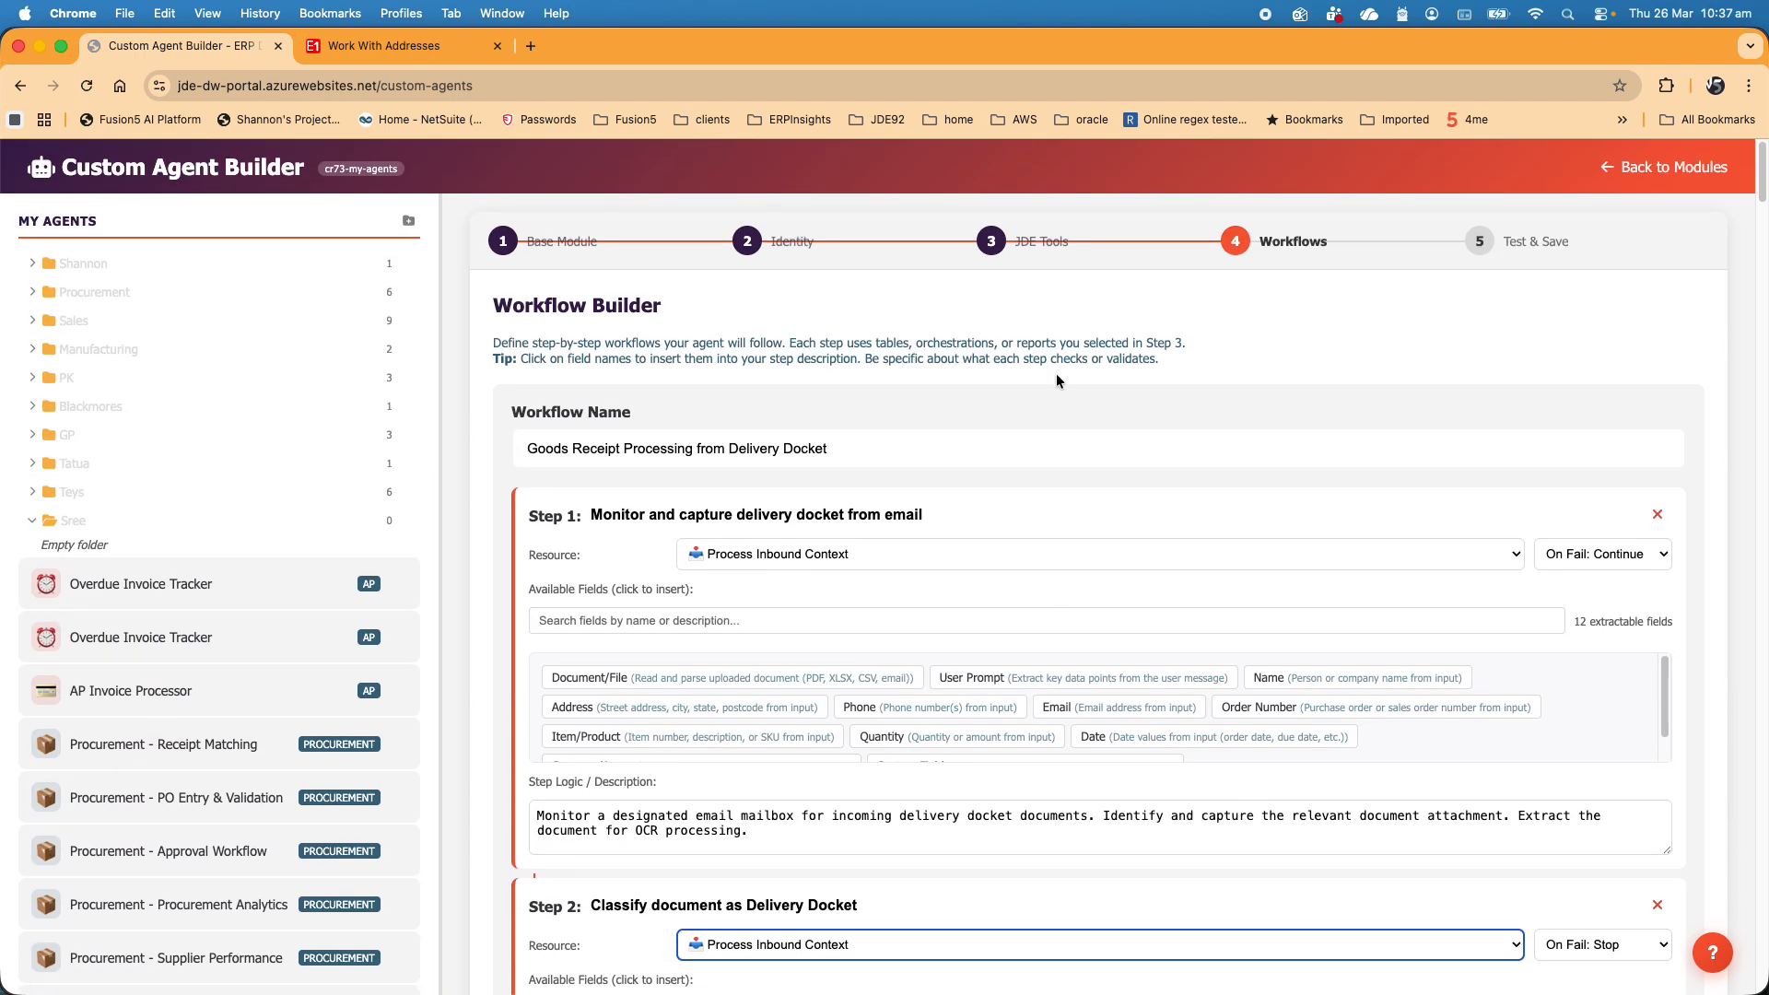
scroll(1154, 455, "down", 20)
scroll(1153, 457, "down", 20)
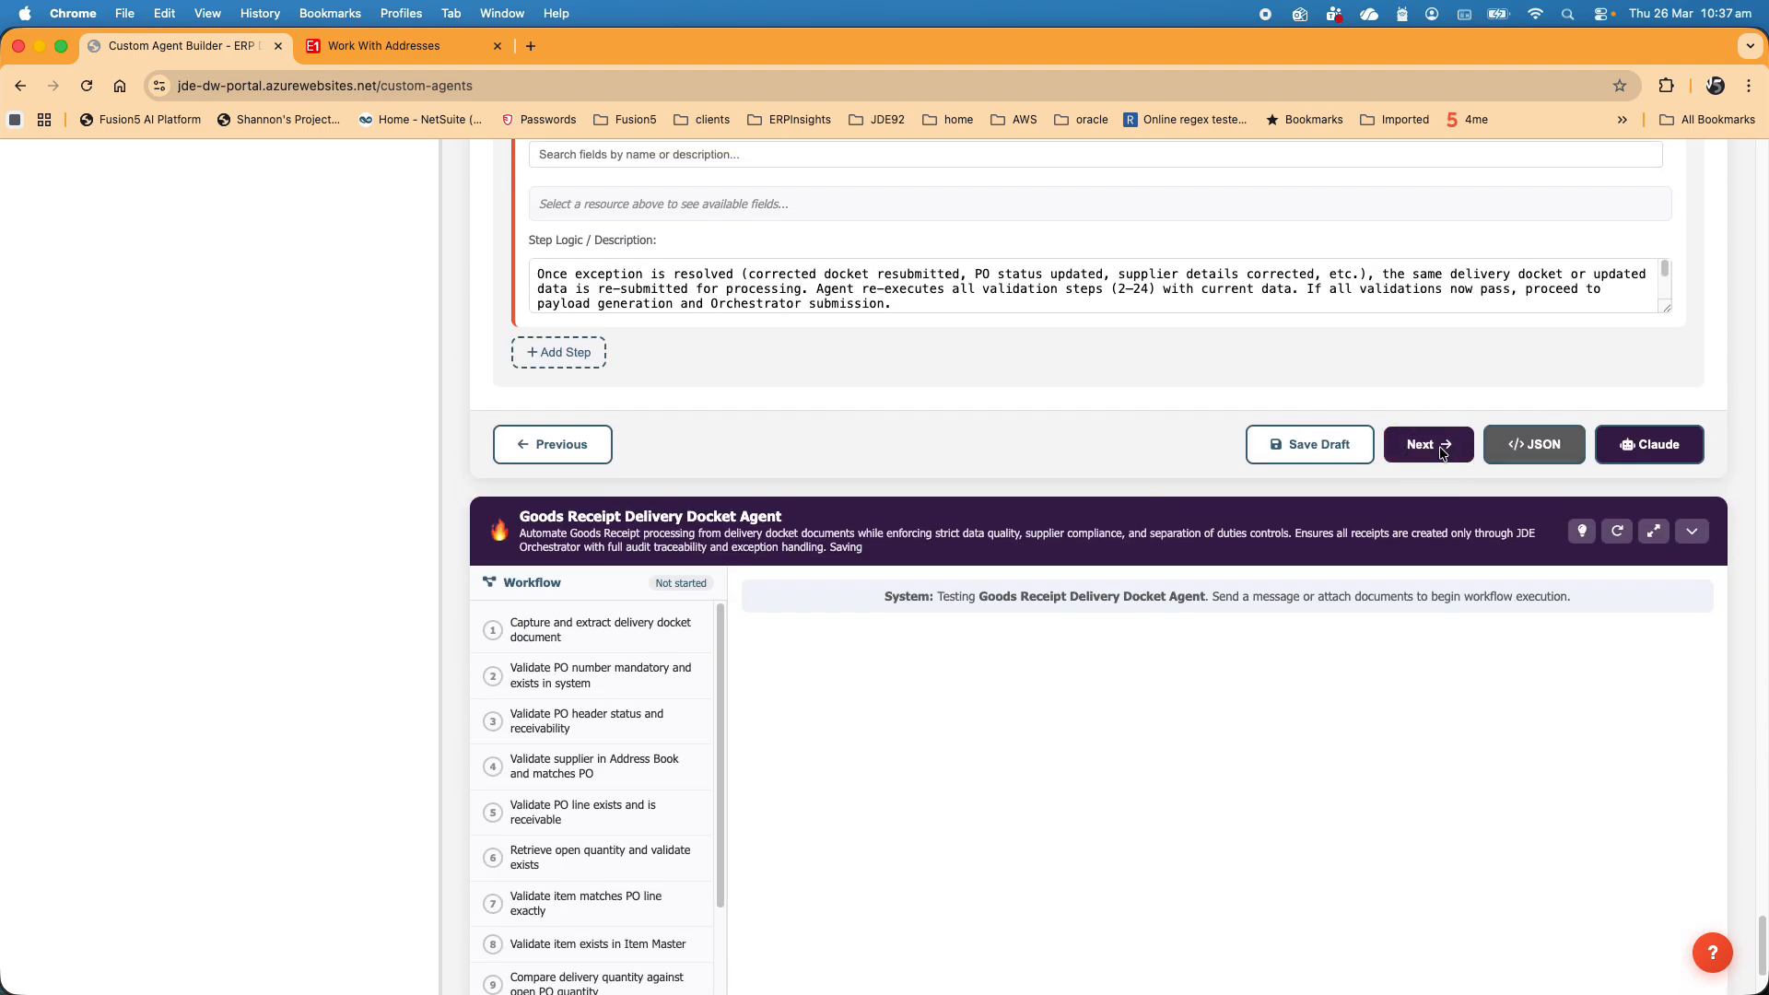
left_click(1440, 449)
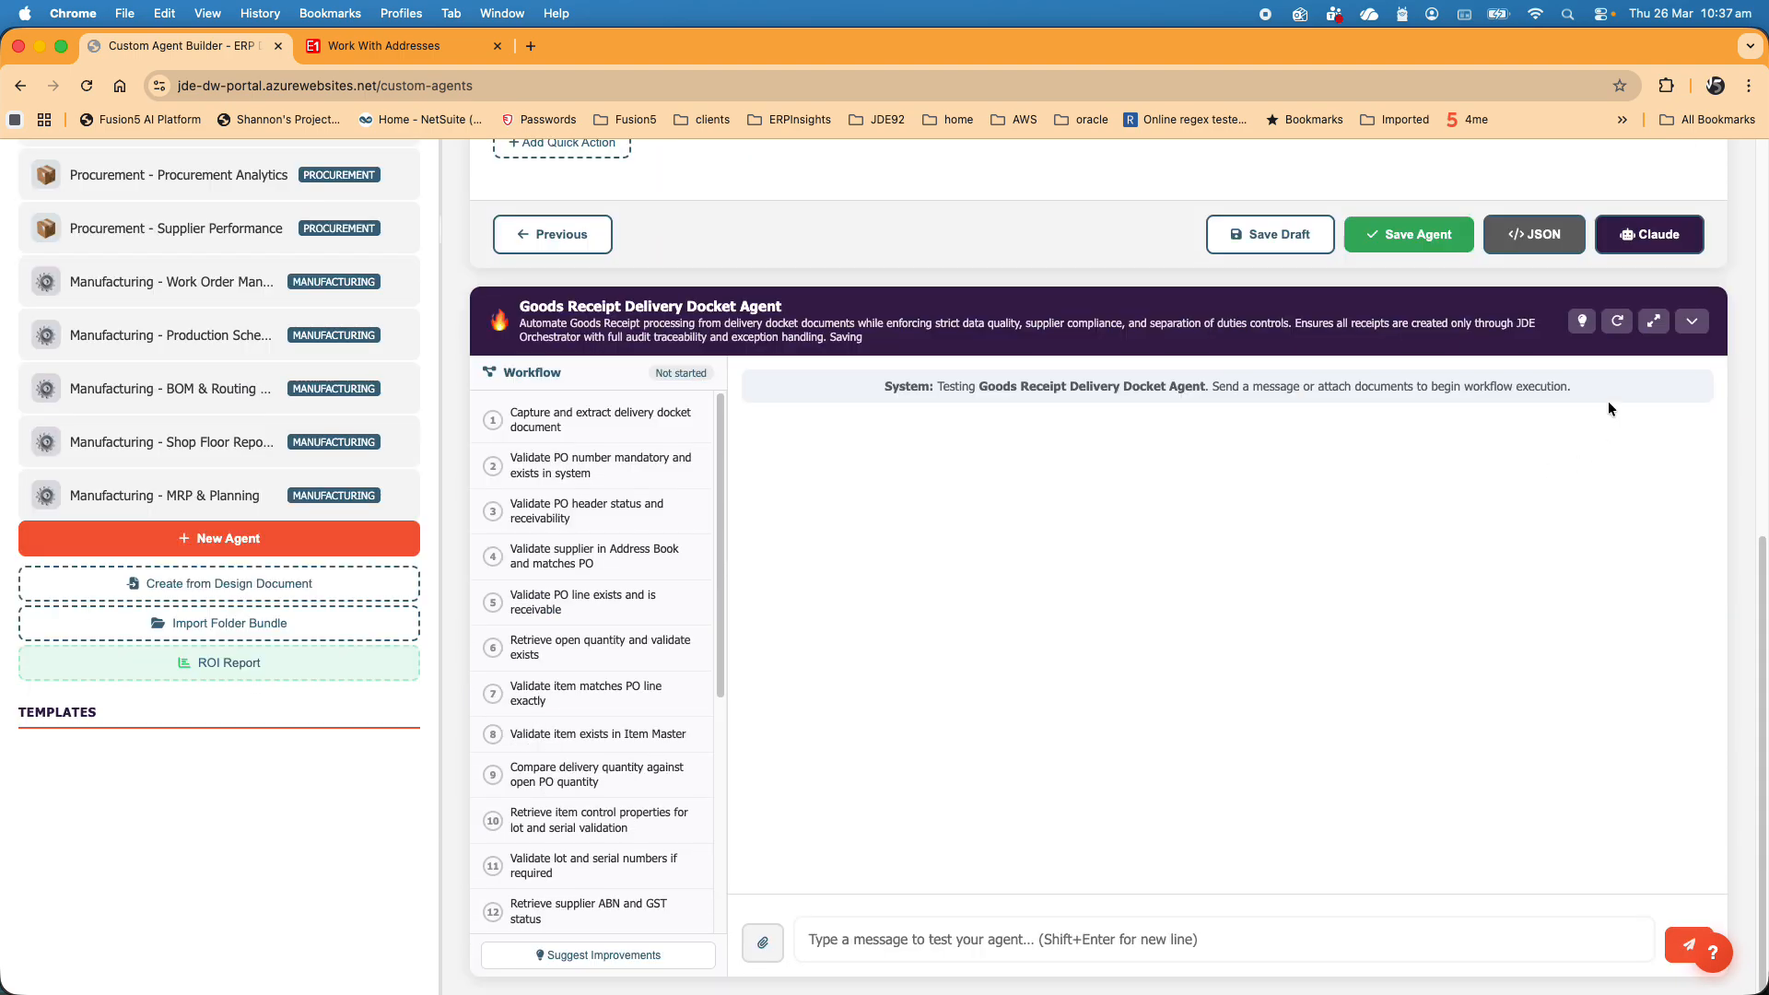
scroll(1563, 531, "up", 1)
left_click(1628, 259)
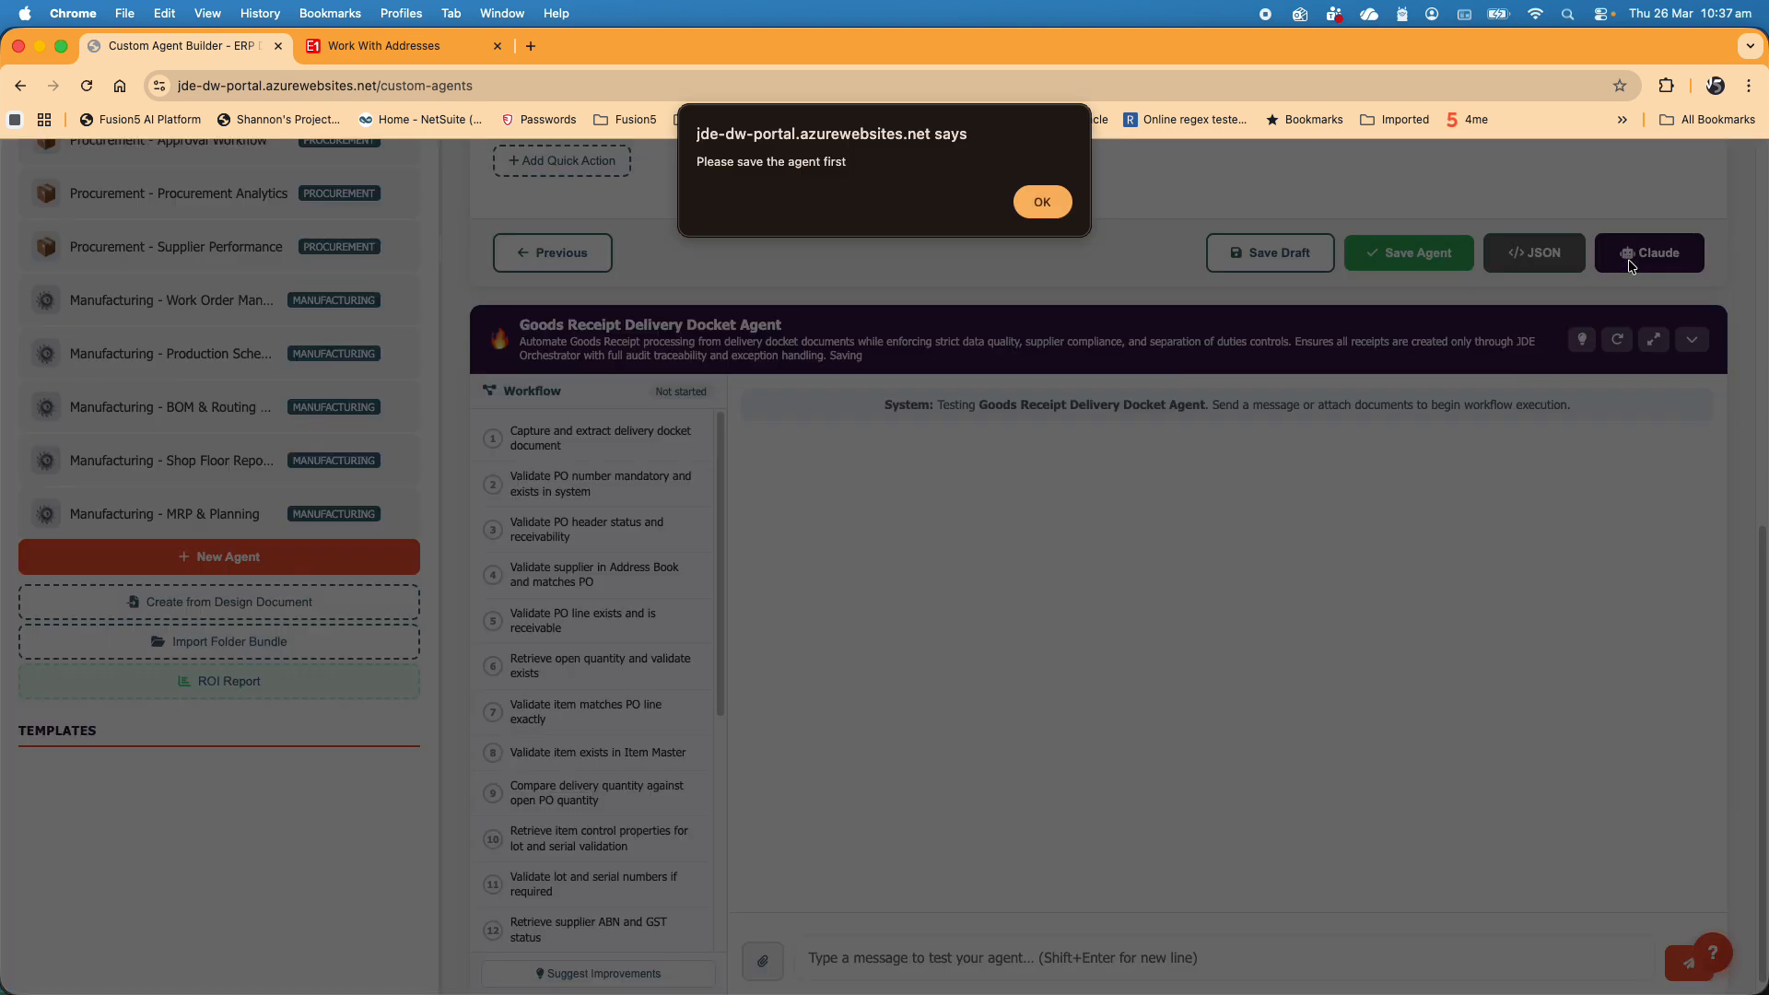
left_click(1042, 202)
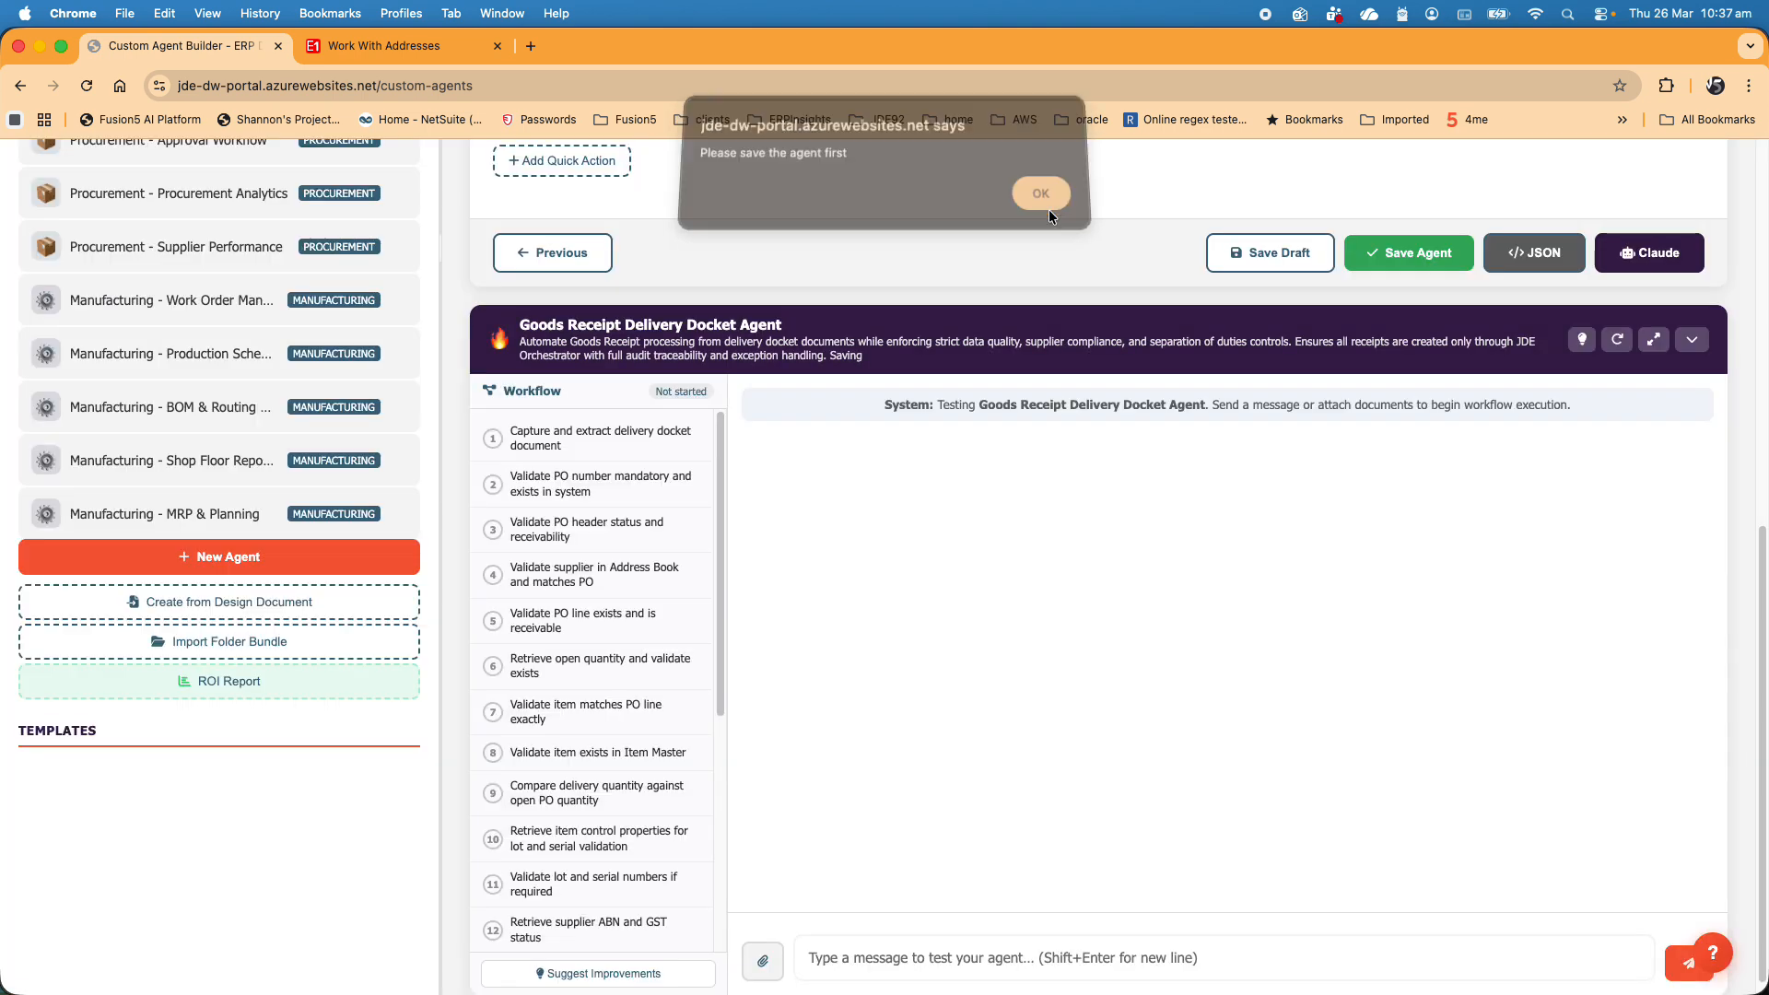
- Save the agent and open its Claude API export to examine the system prompt, custom configuration, workflow steps and query patterns
left_click(1422, 251)
left_click(1646, 259)
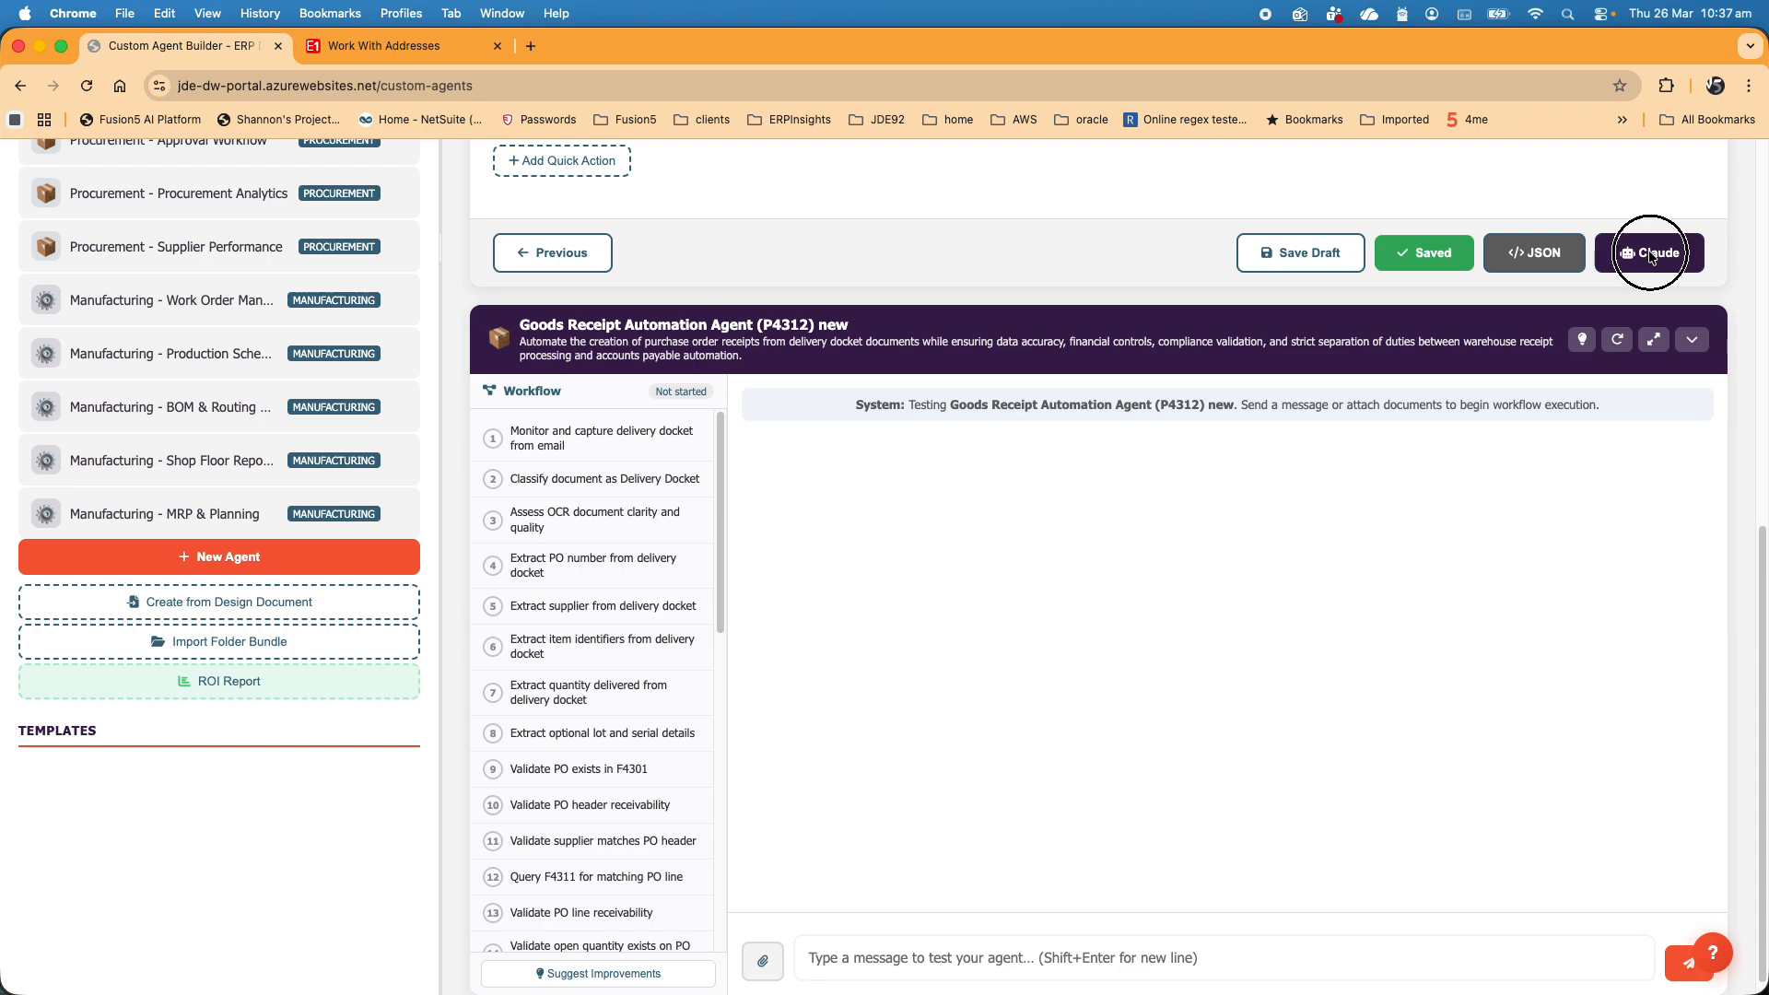
scroll(969, 590, "down", 10)
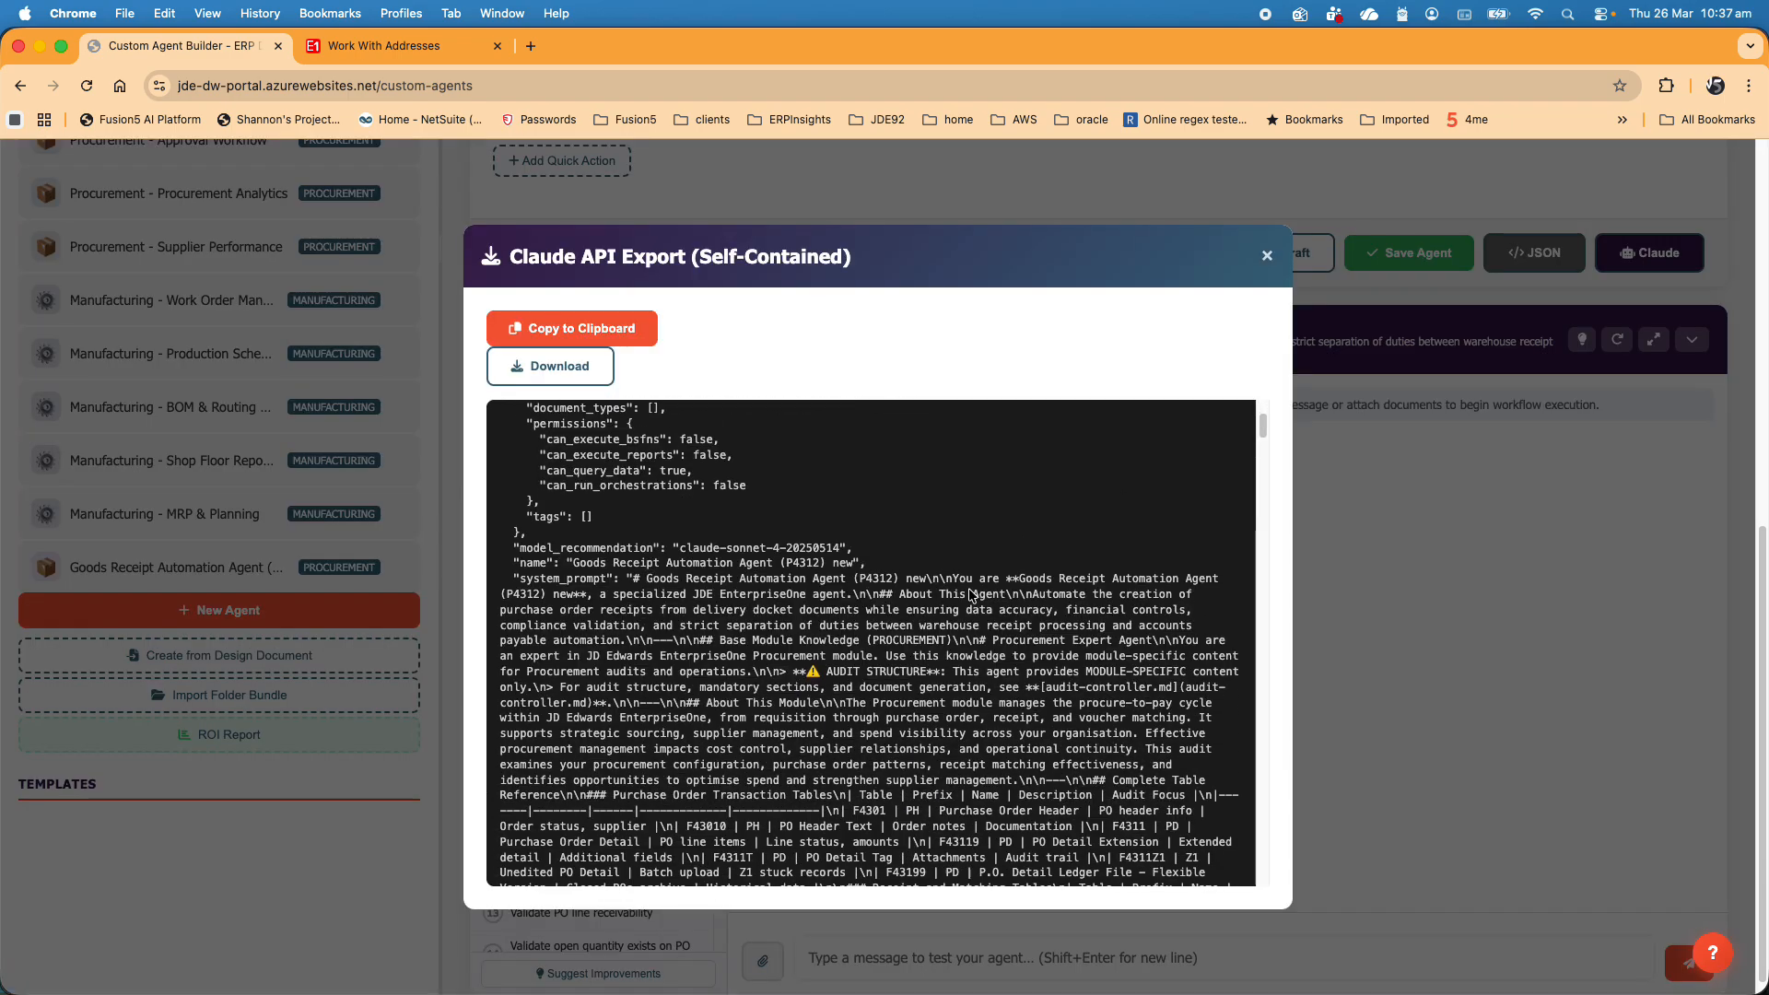
scroll(968, 589, "down", 10)
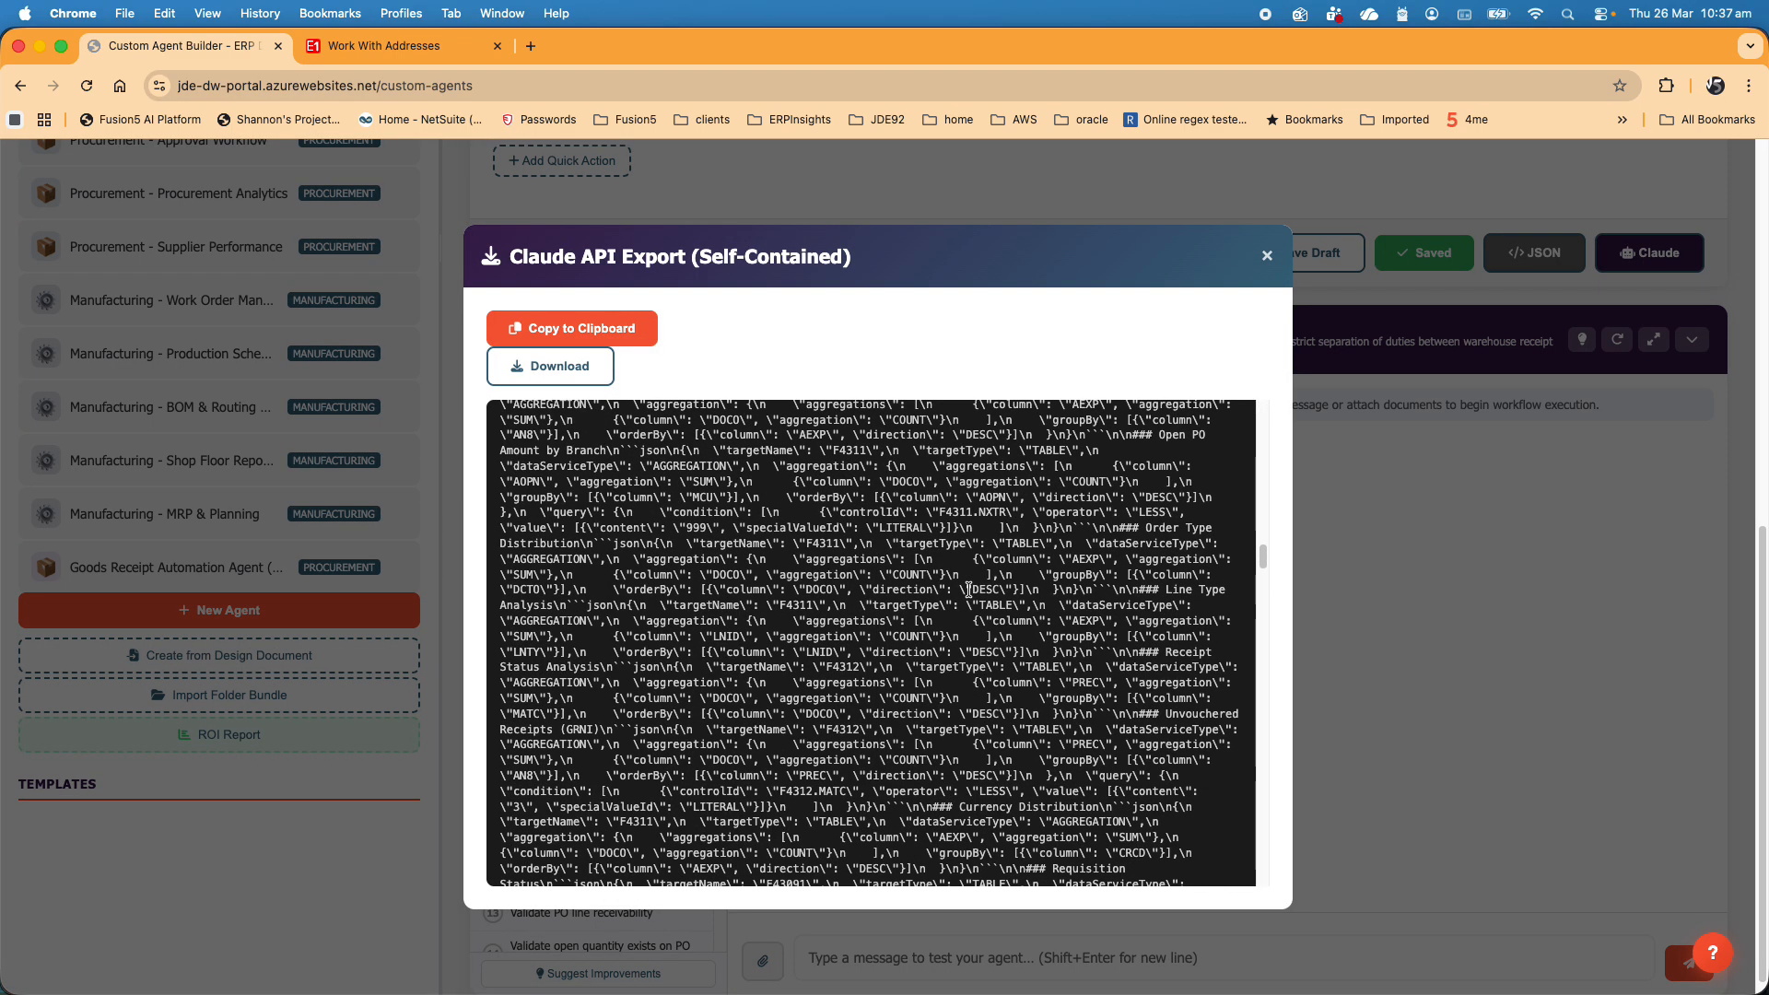
scroll(968, 590, "up", 15)
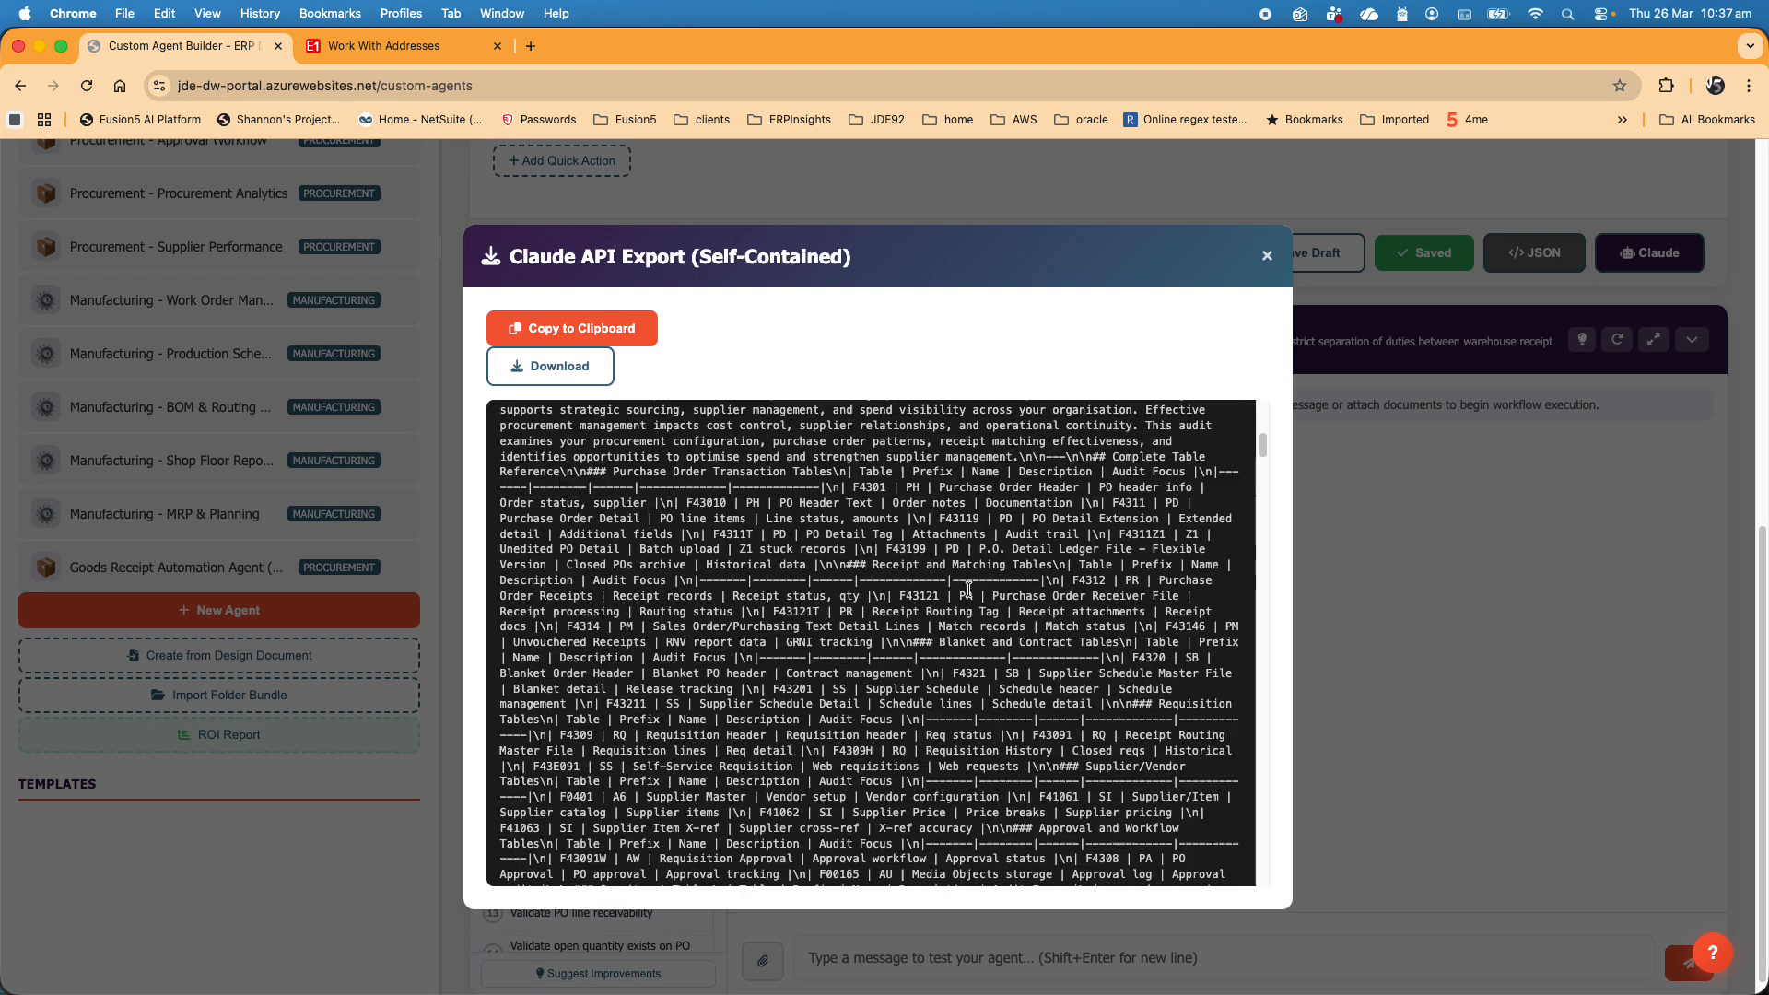
scroll(969, 592, "down", 10)
scroll(970, 594, "down", 20)
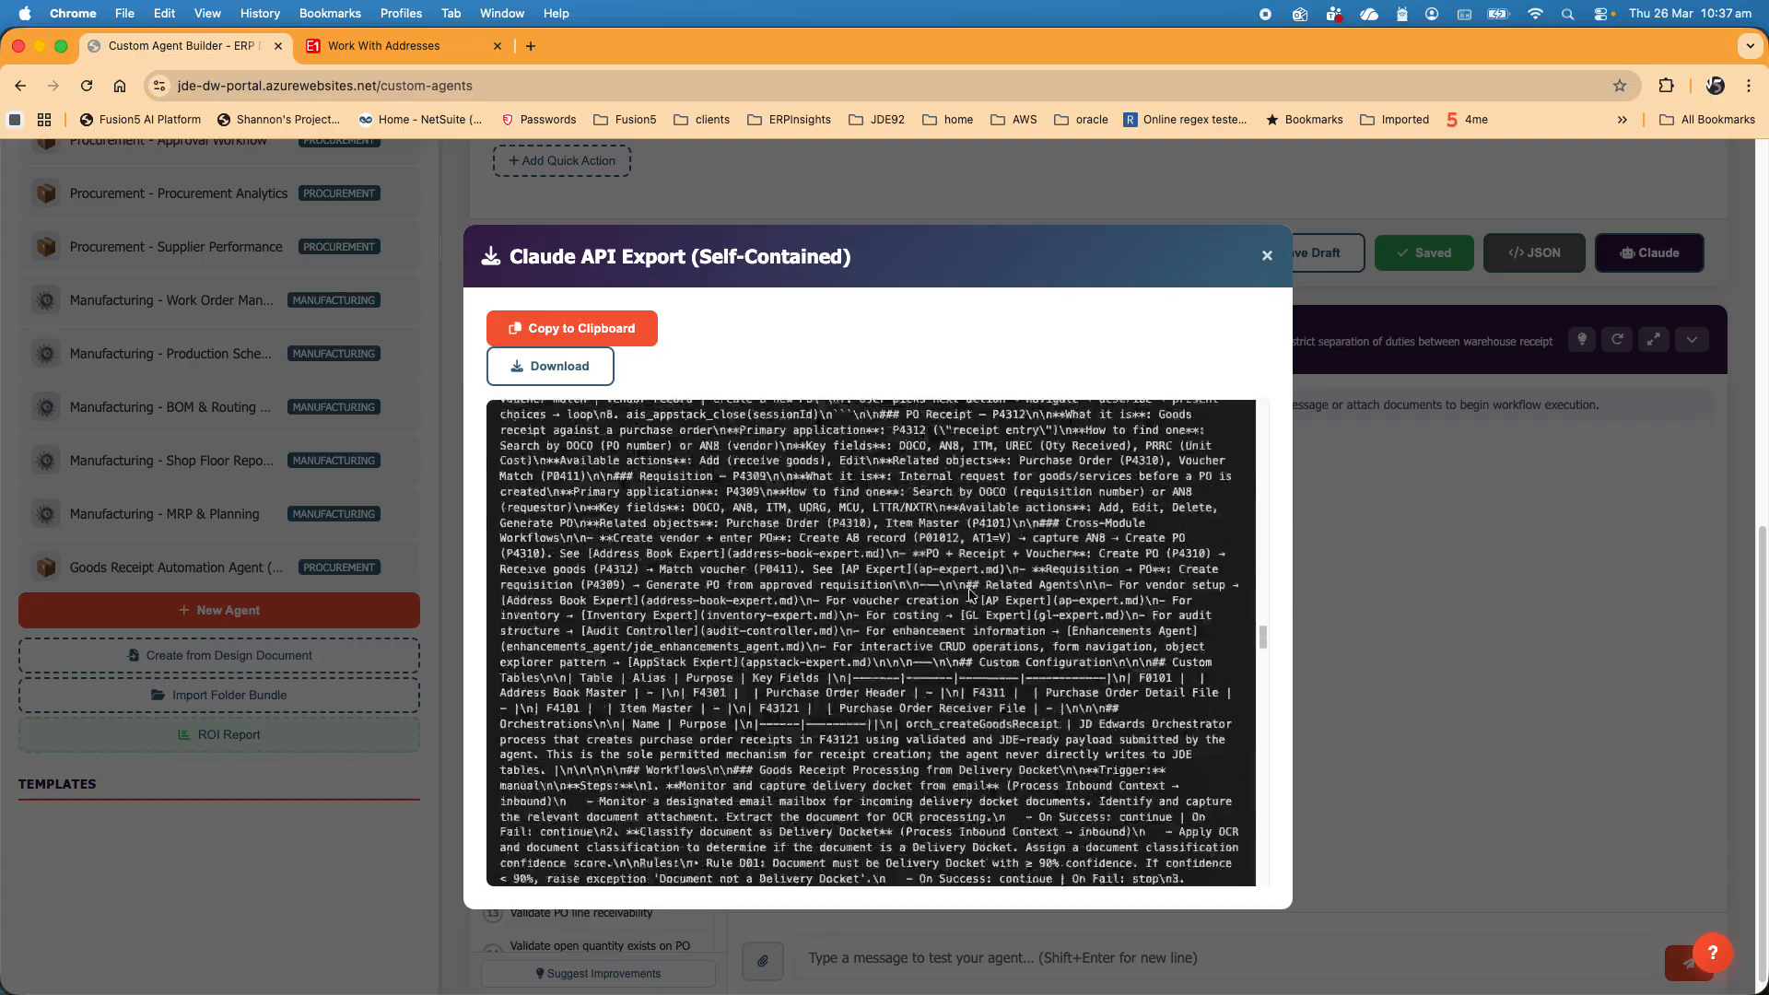
scroll(944, 810, "up", 20)
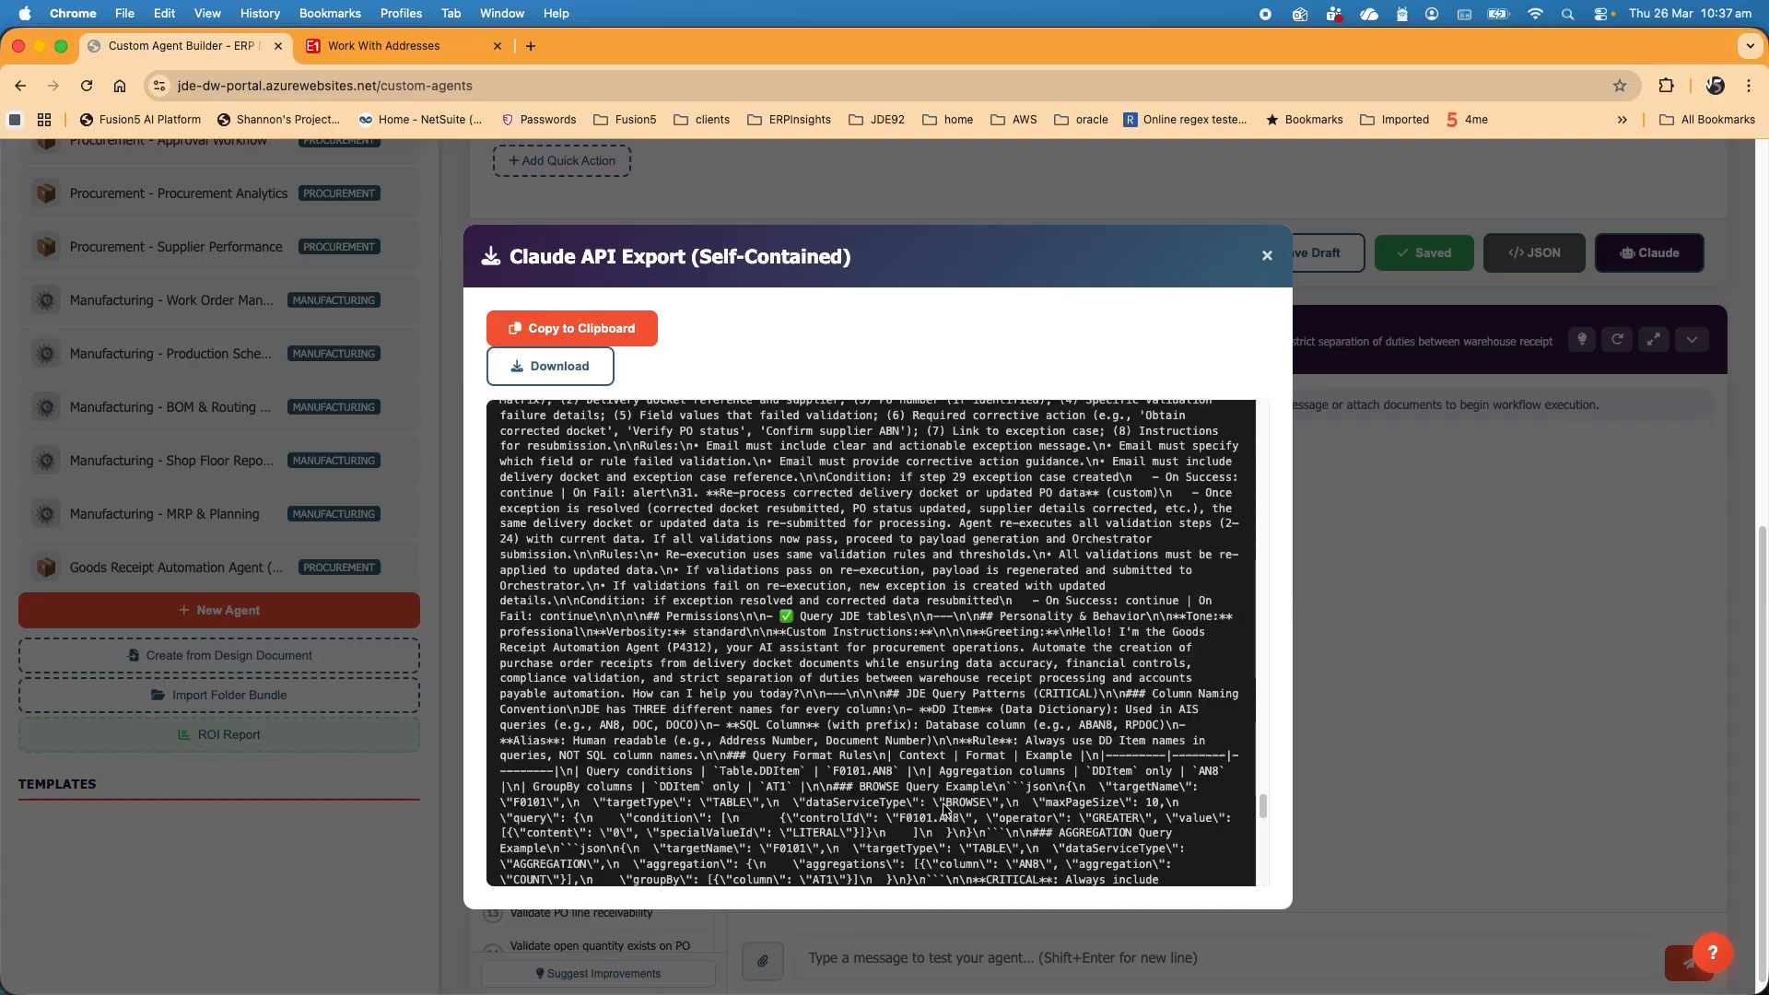